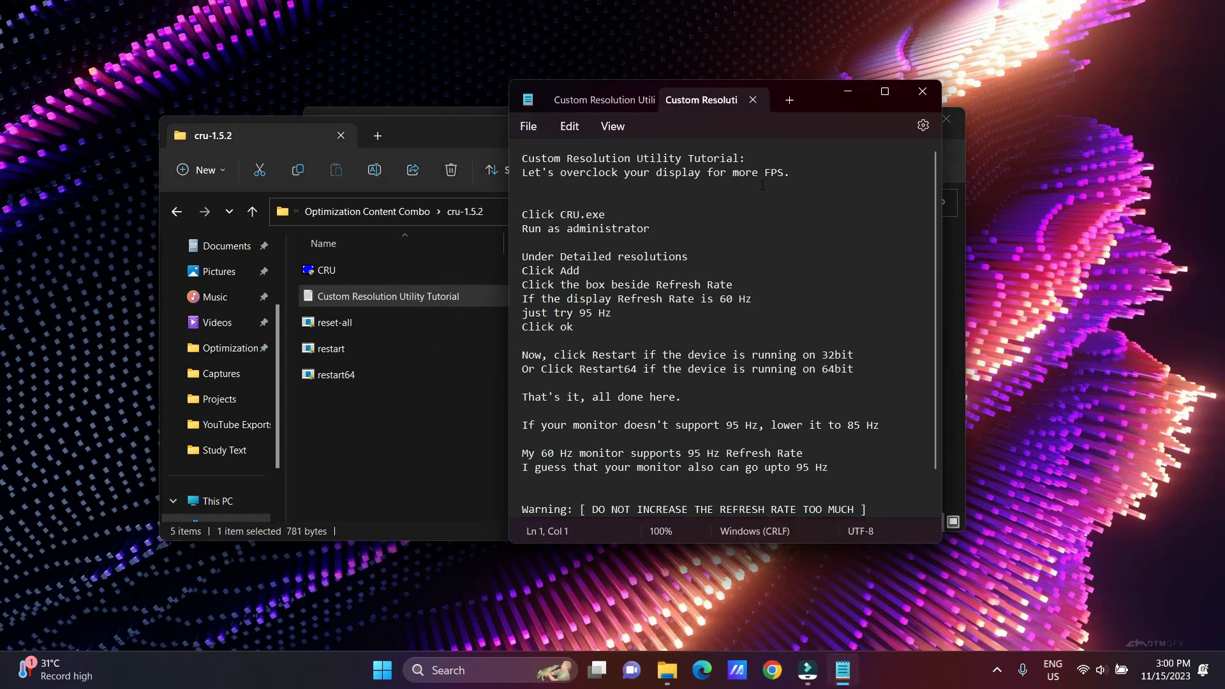
Arrange the Custom Resolution Utility tutorial notes and the cru-1.5.2 folder window side by side
left_click_drag(810, 102, 1088, 82)
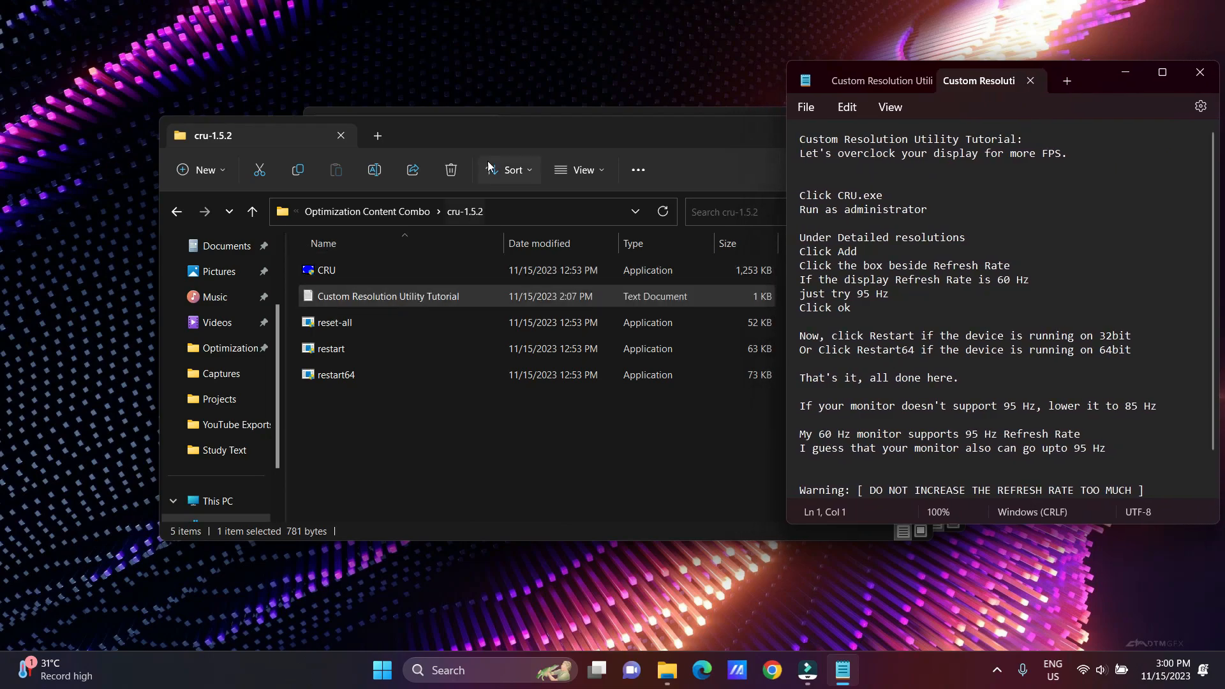
left_click(507, 139)
left_click_drag(507, 140, 432, 127)
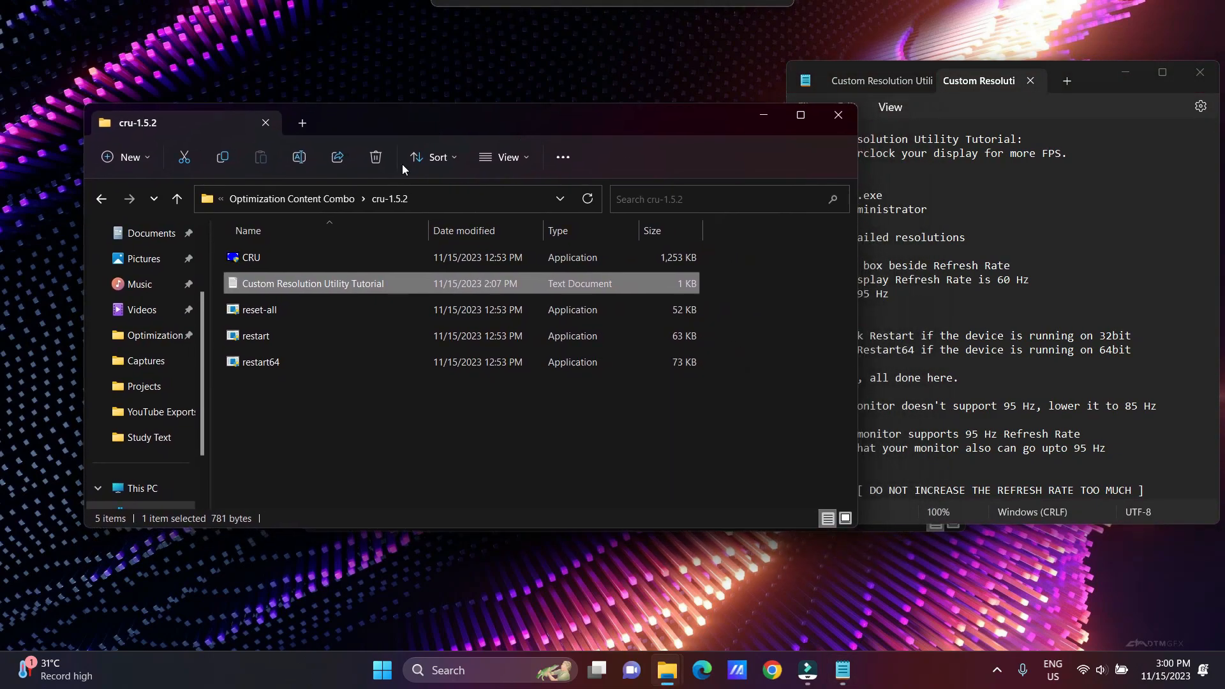
Launch CRU from the cru-1.5.2 folder and place its window beside the tutorial notes
double_click(263, 257)
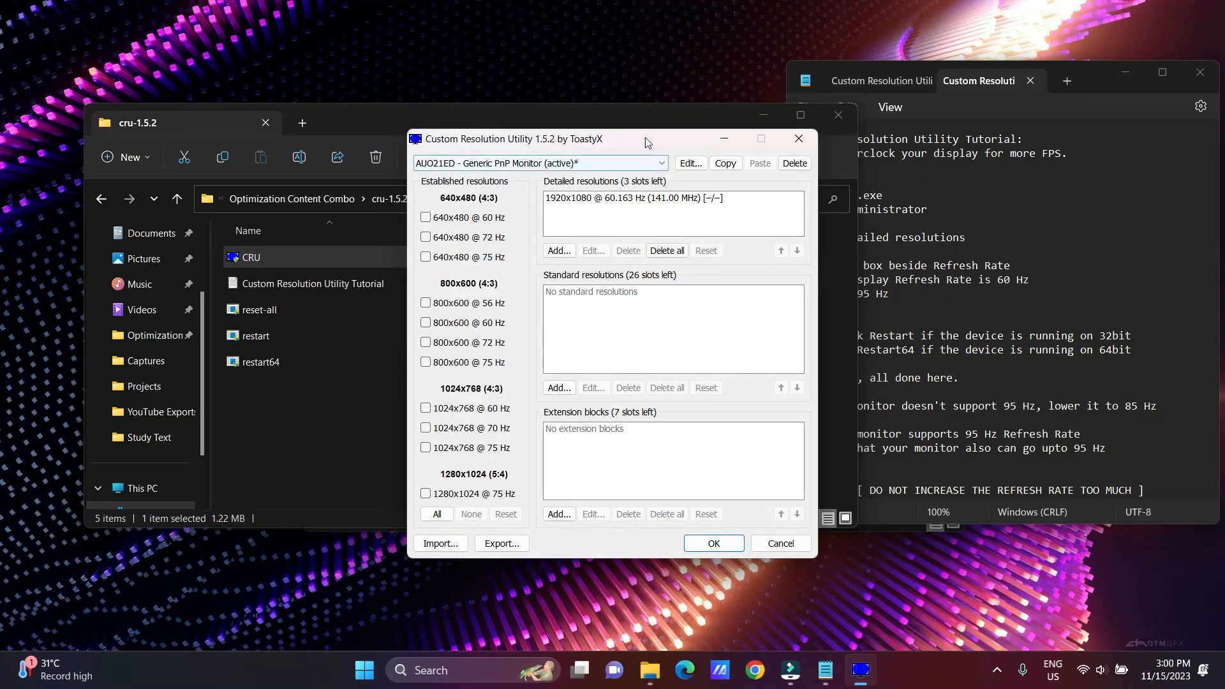
left_click_drag(645, 140, 594, 105)
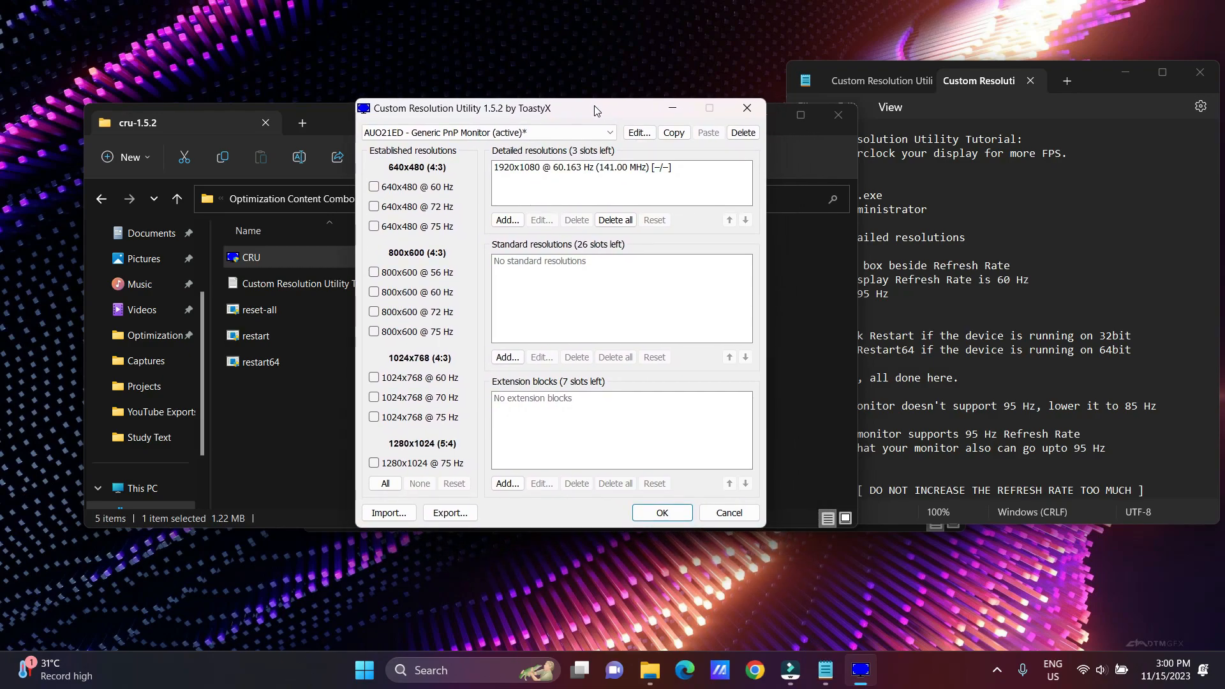
left_click(1094, 83)
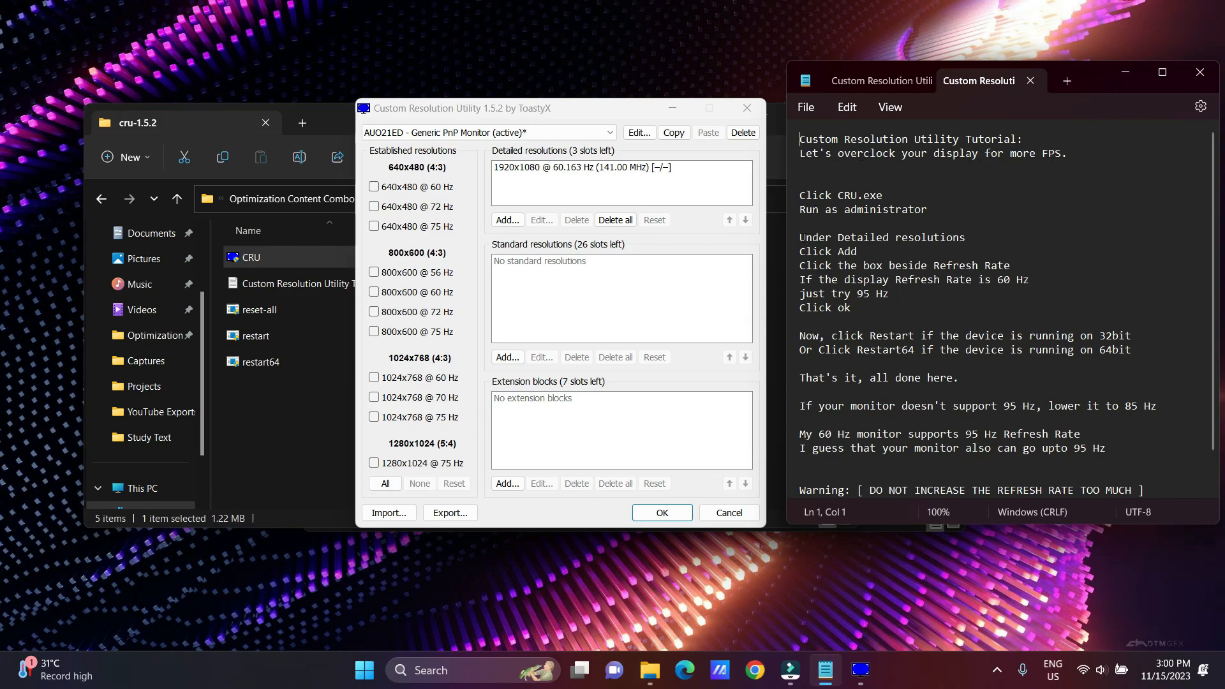
Add a 1920x1080 detailed resolution with the refresh rate set to 95 Hz
left_click(517, 221)
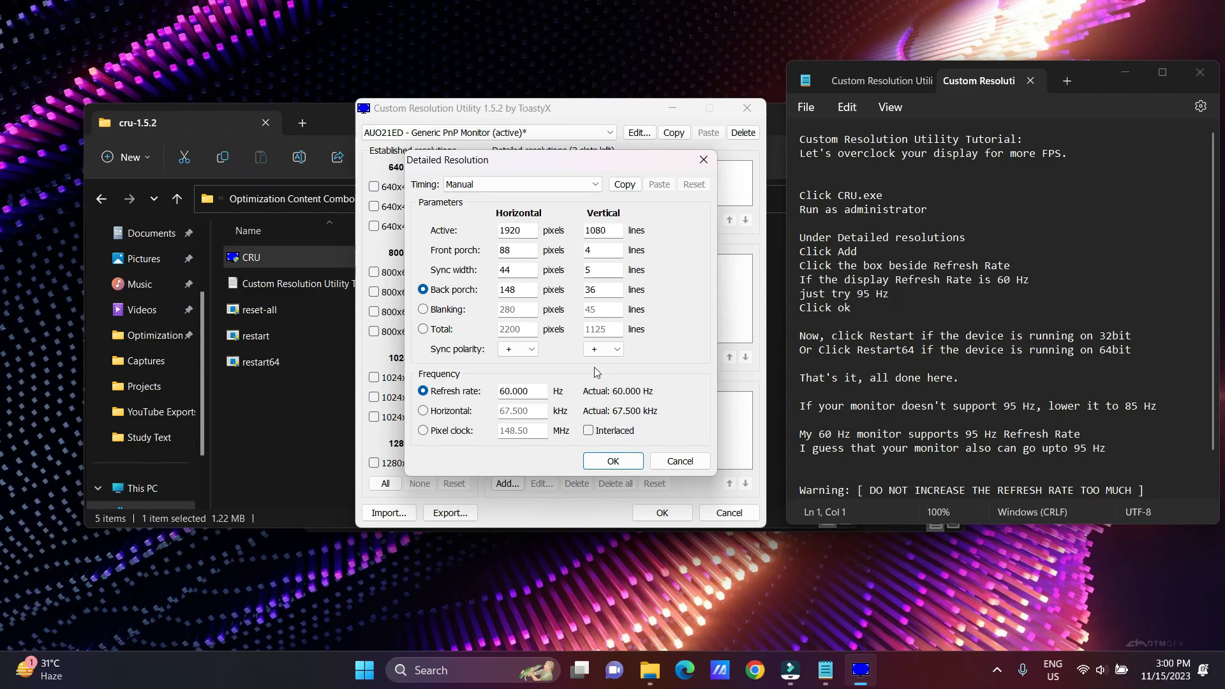
left_click(509, 391)
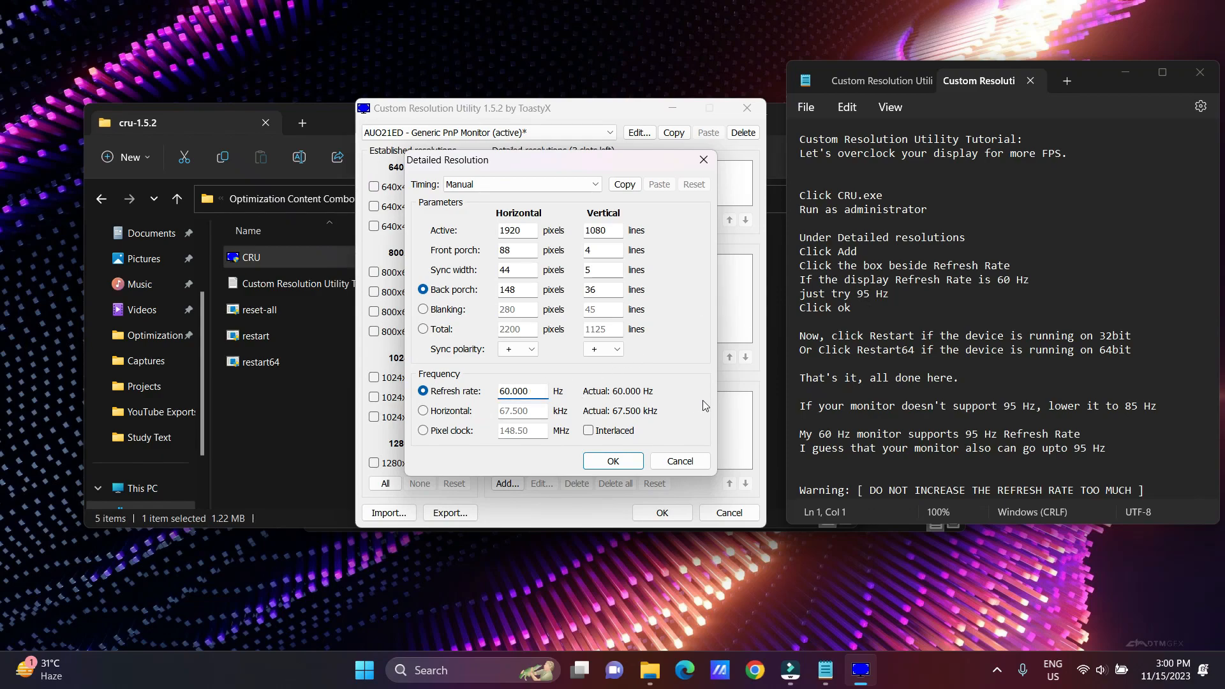
key("BackSpace")
key("BackSpace")
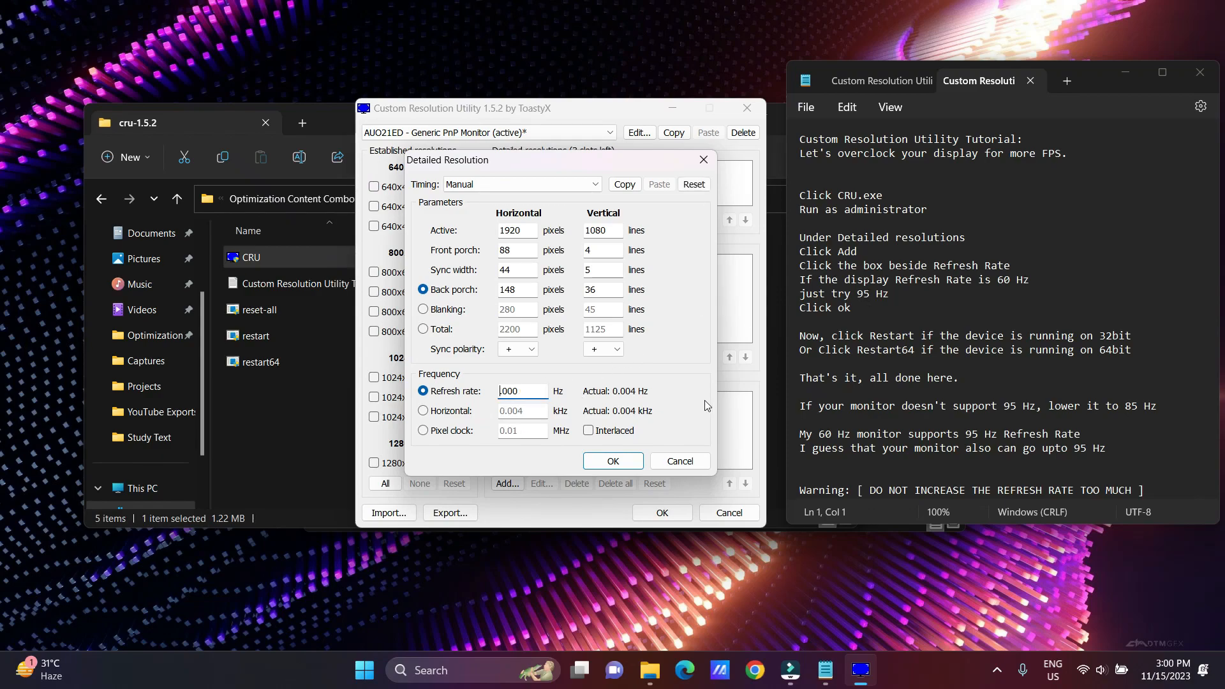
type("95")
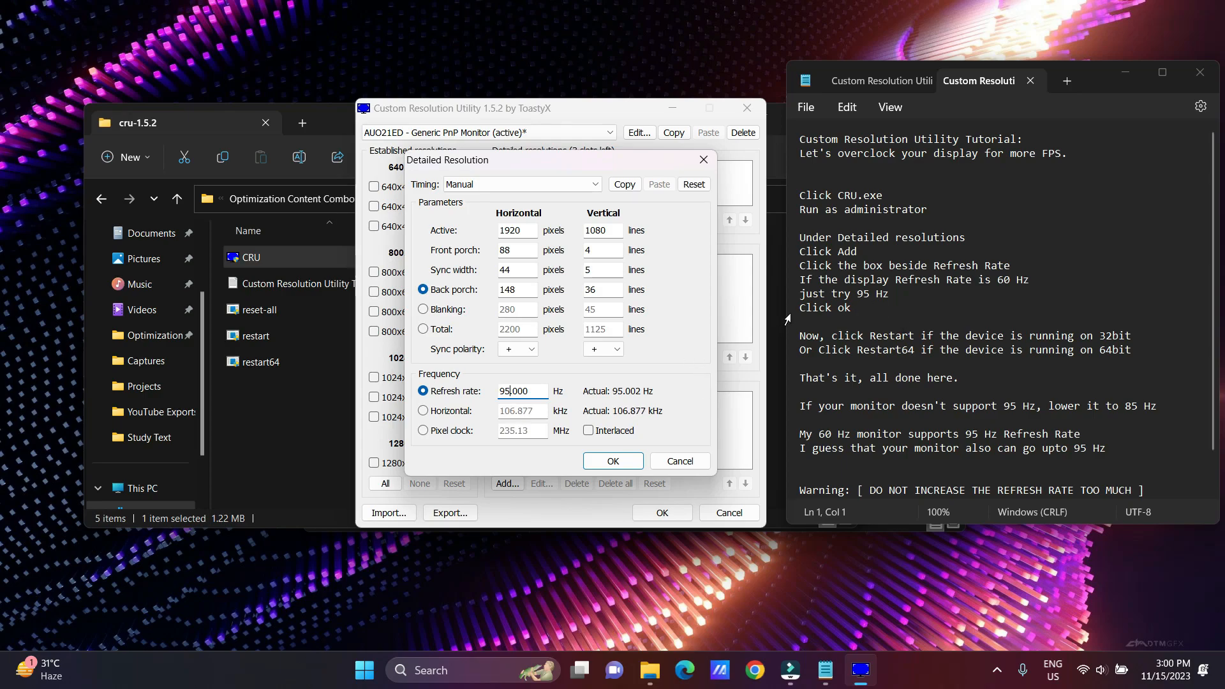
left_click(616, 465)
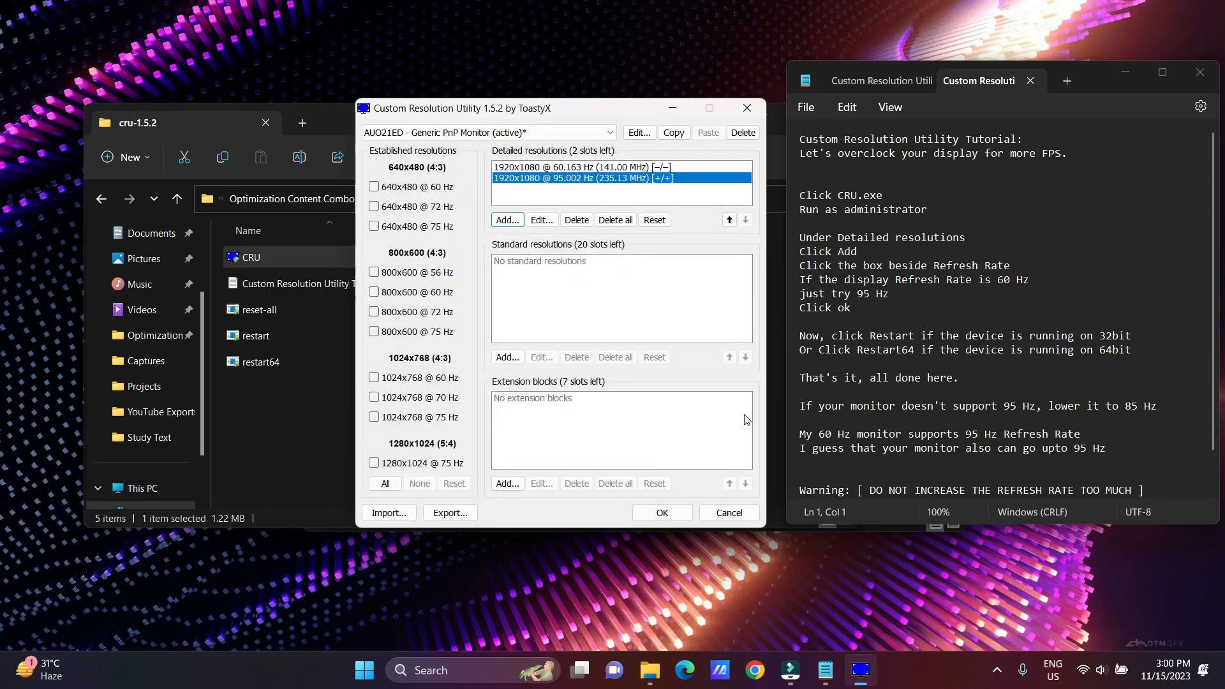
Save the custom resolution changes and run restart64 from the cru-1.5.2 folder
left_click(681, 515)
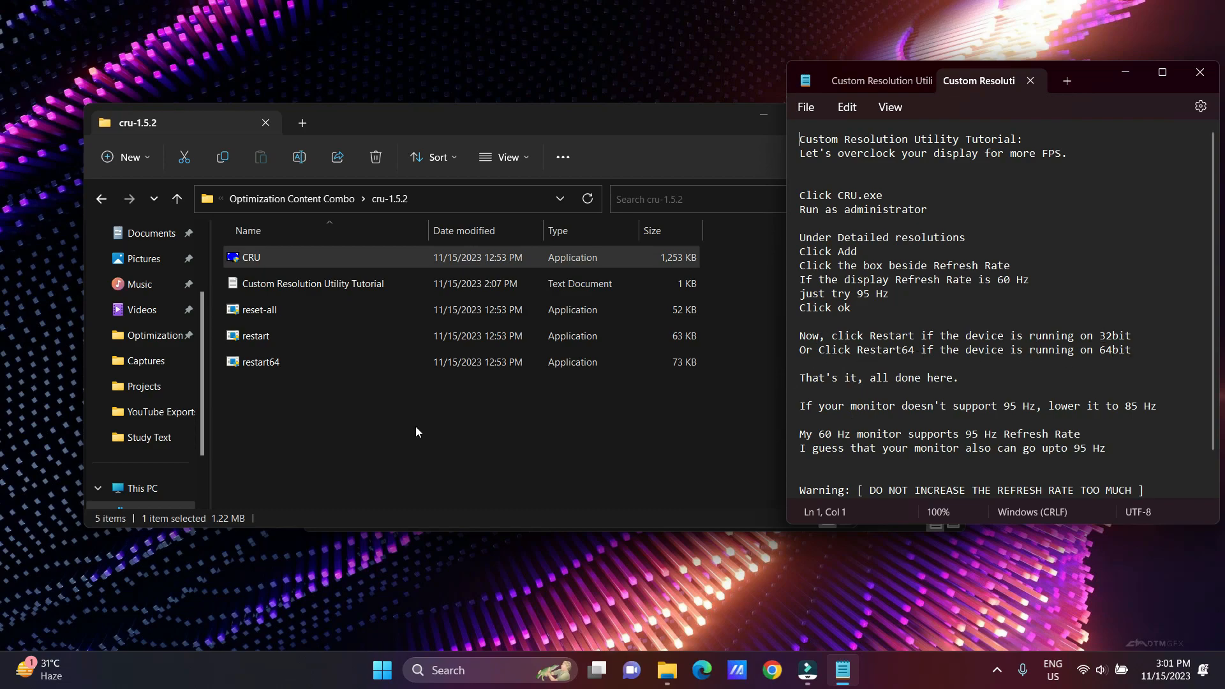
double_click(299, 362)
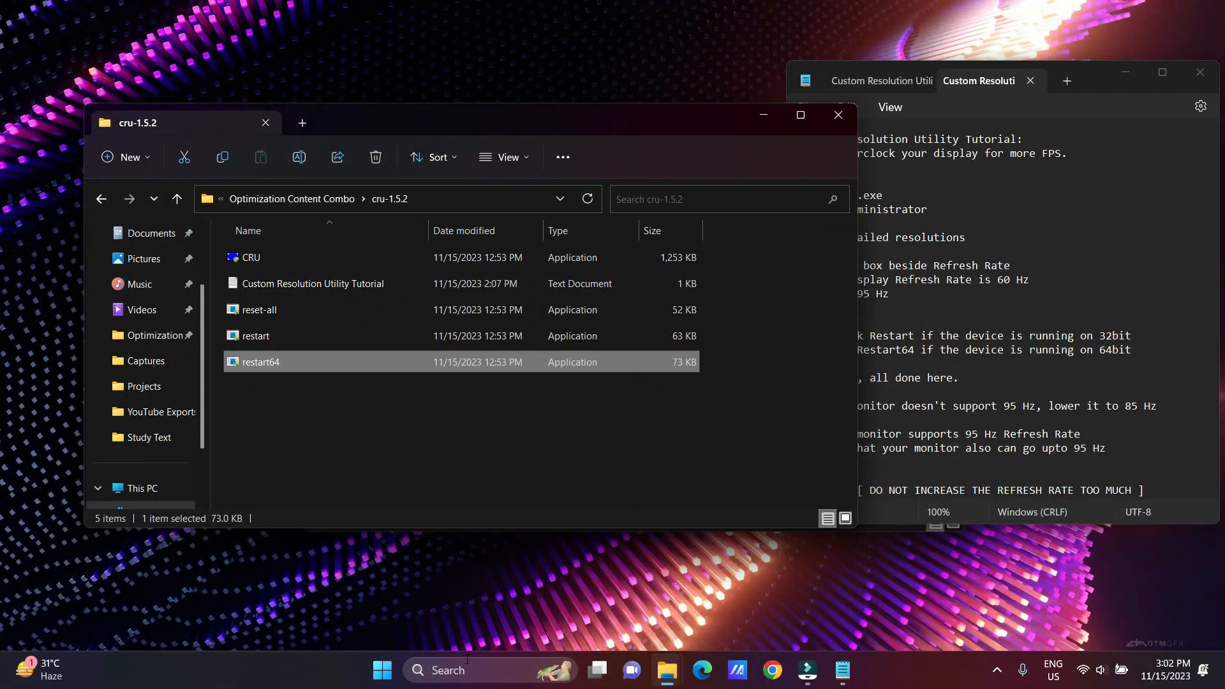
Switch to Windows Settings and open the advanced display settings of the system
left_click(457, 673)
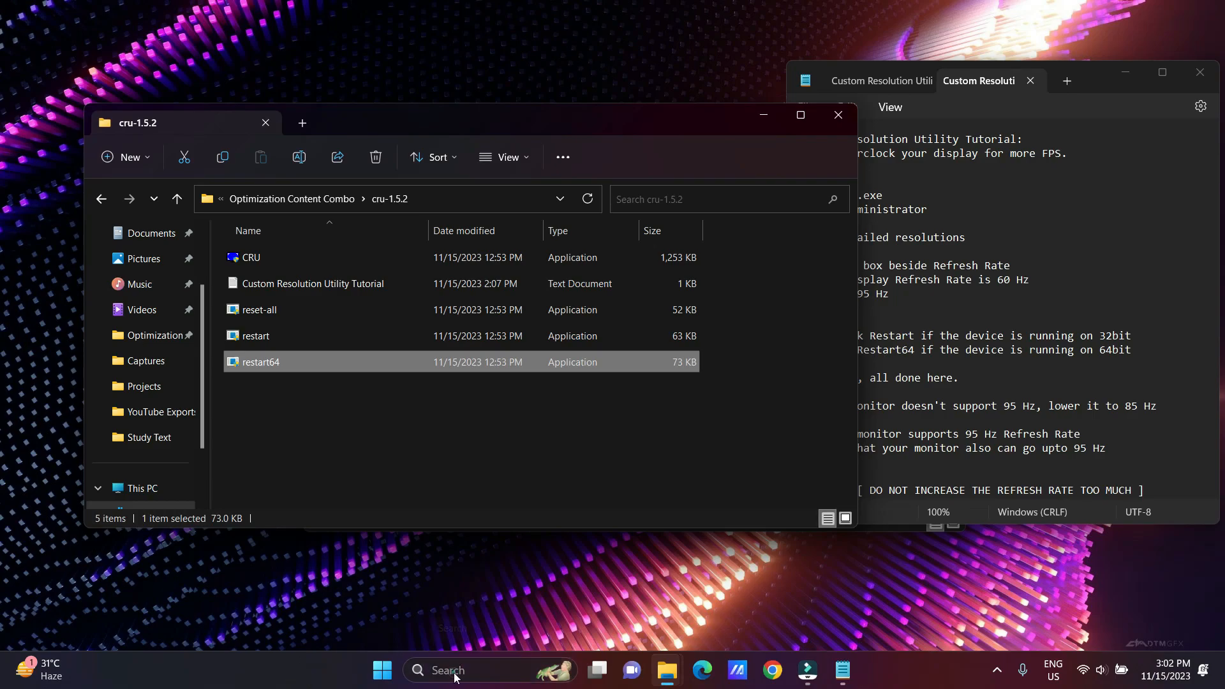
type("settings")
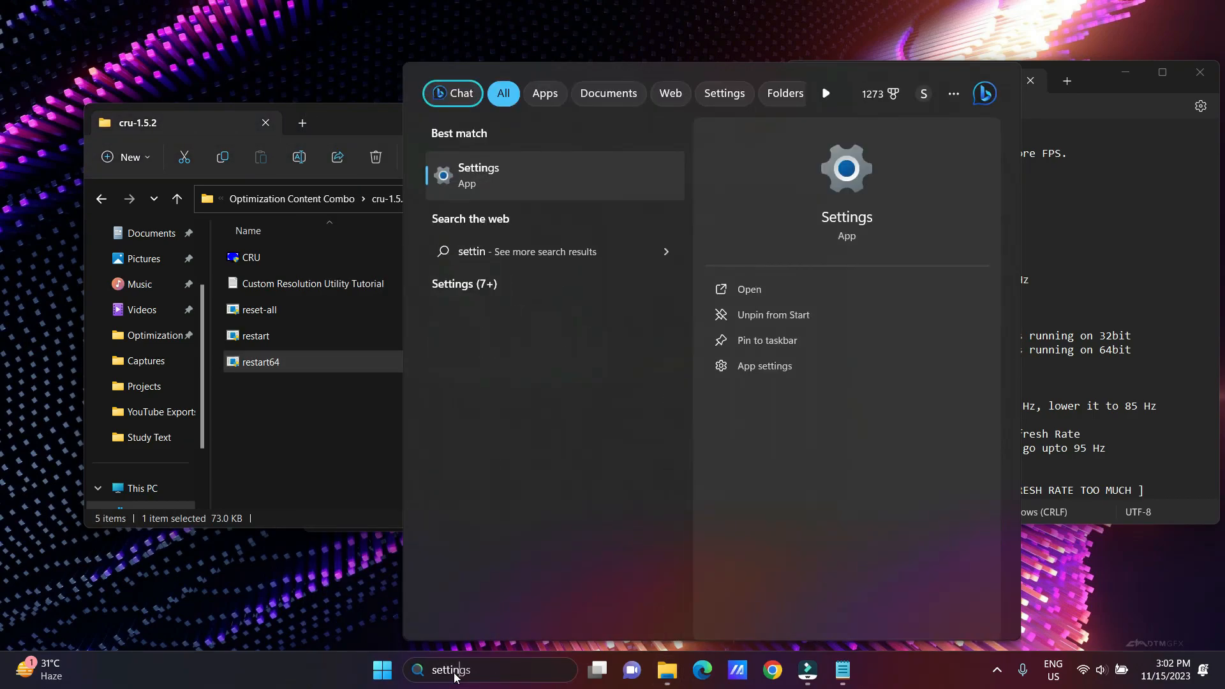
left_click(572, 178)
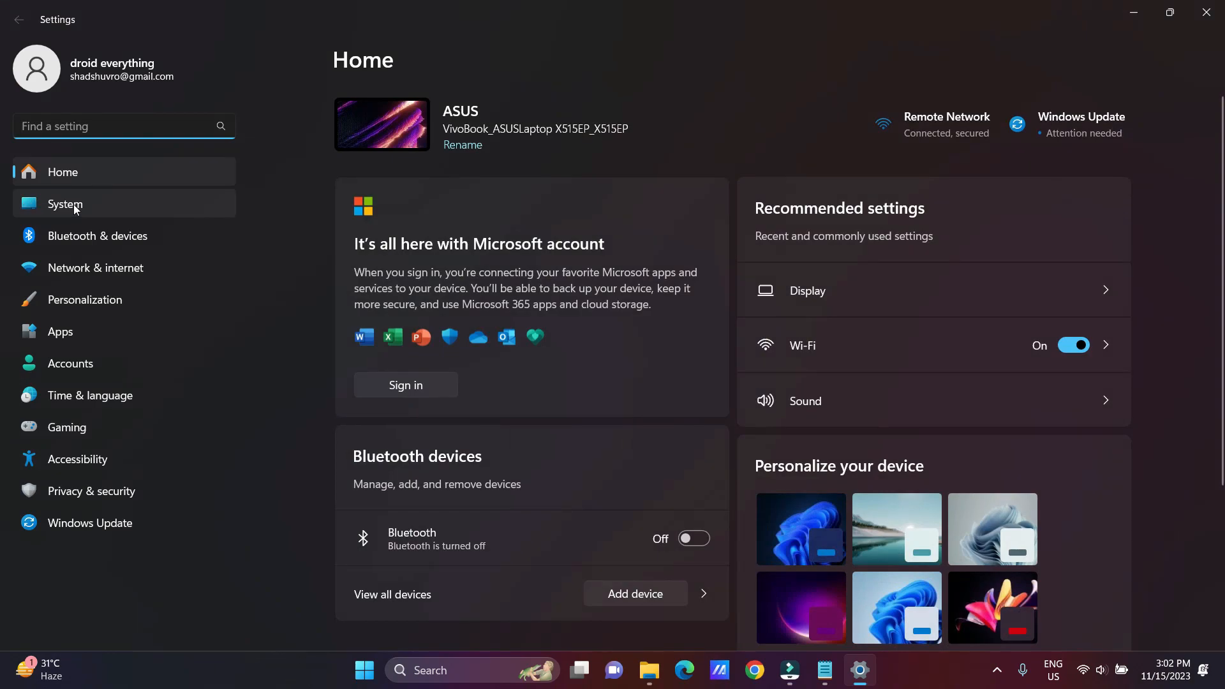
left_click(76, 202)
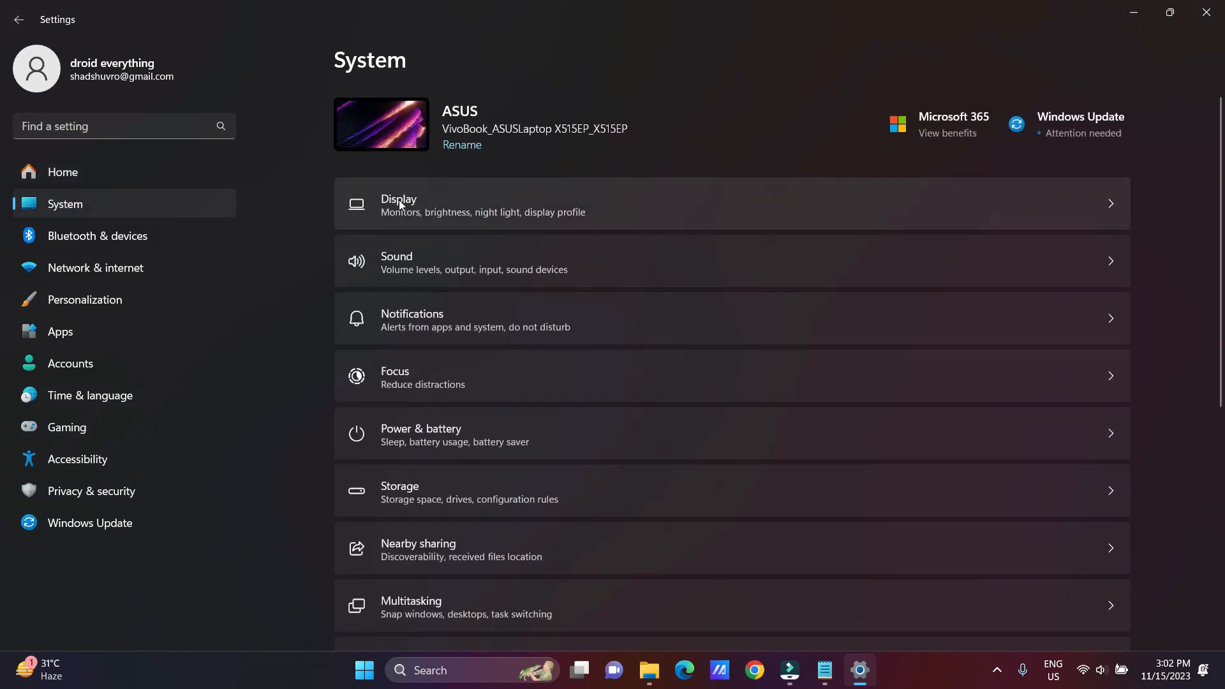
left_click(424, 200)
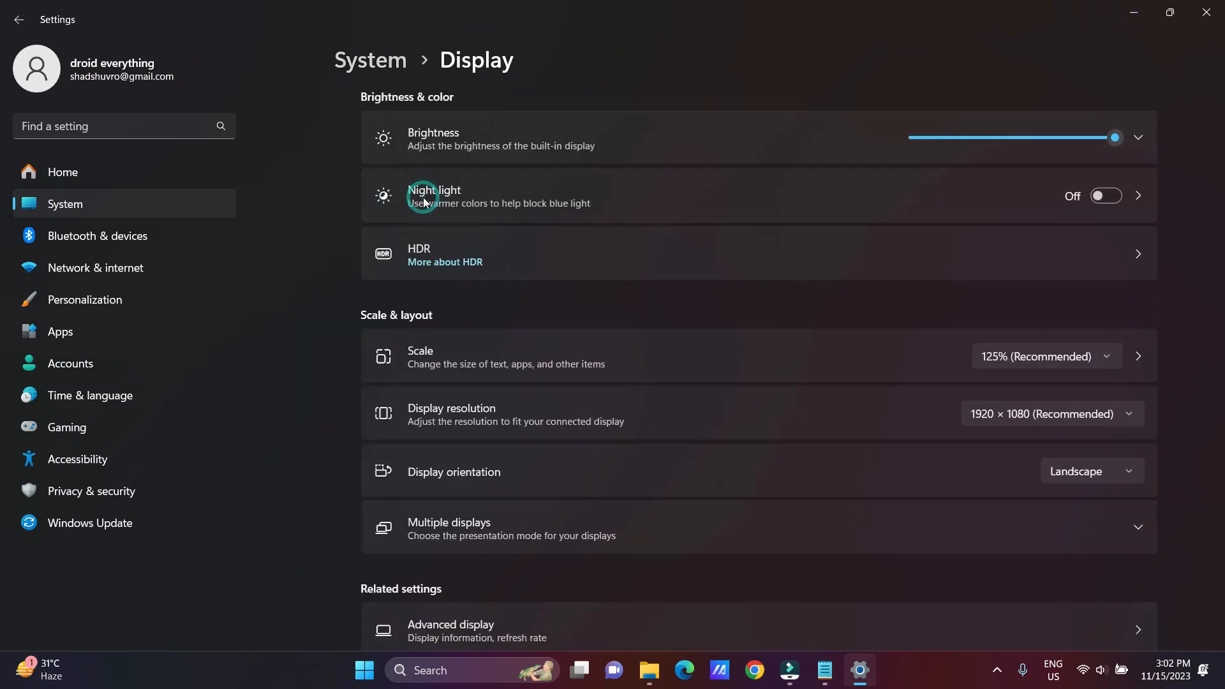
scroll(461, 558, "down", 3)
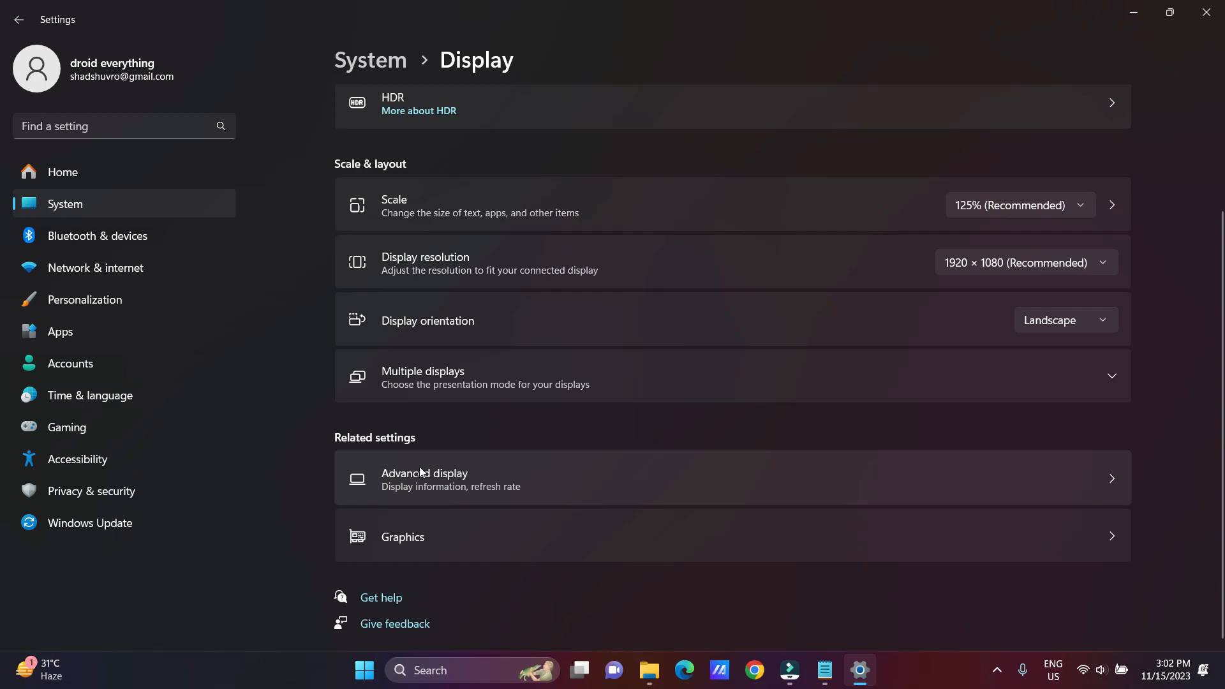
left_click(492, 475)
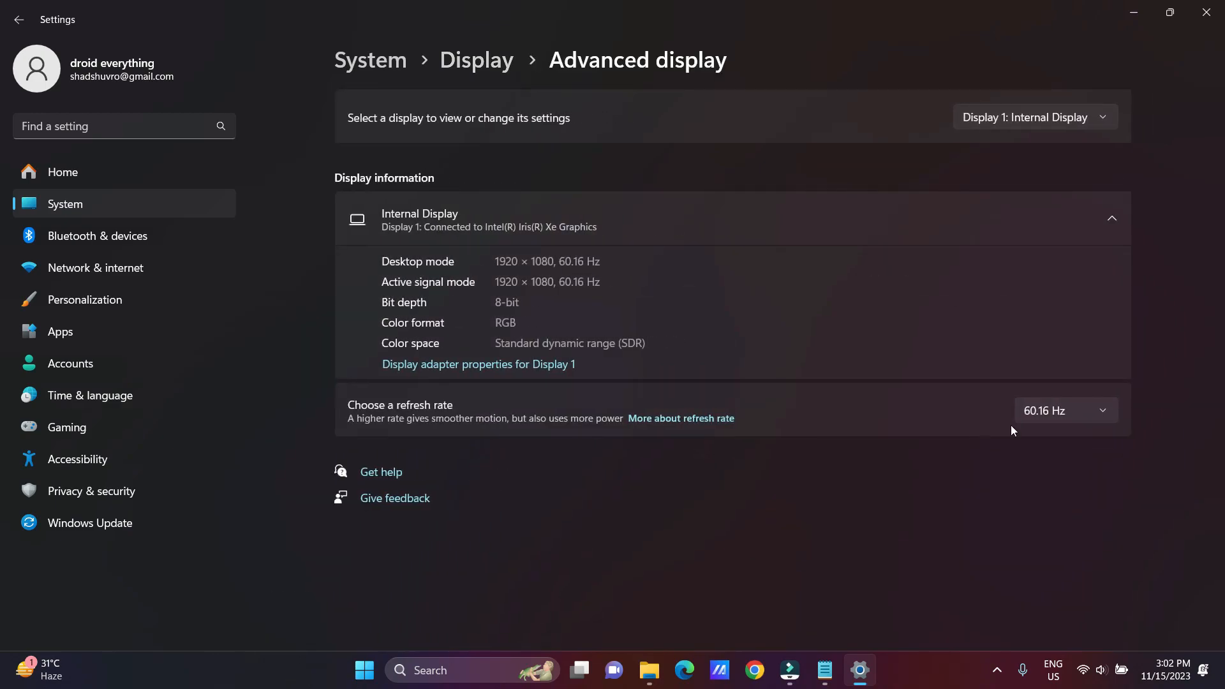
Set the internal display's refresh rate to 95 Hz, keep the changes and close Settings
left_click(1025, 411)
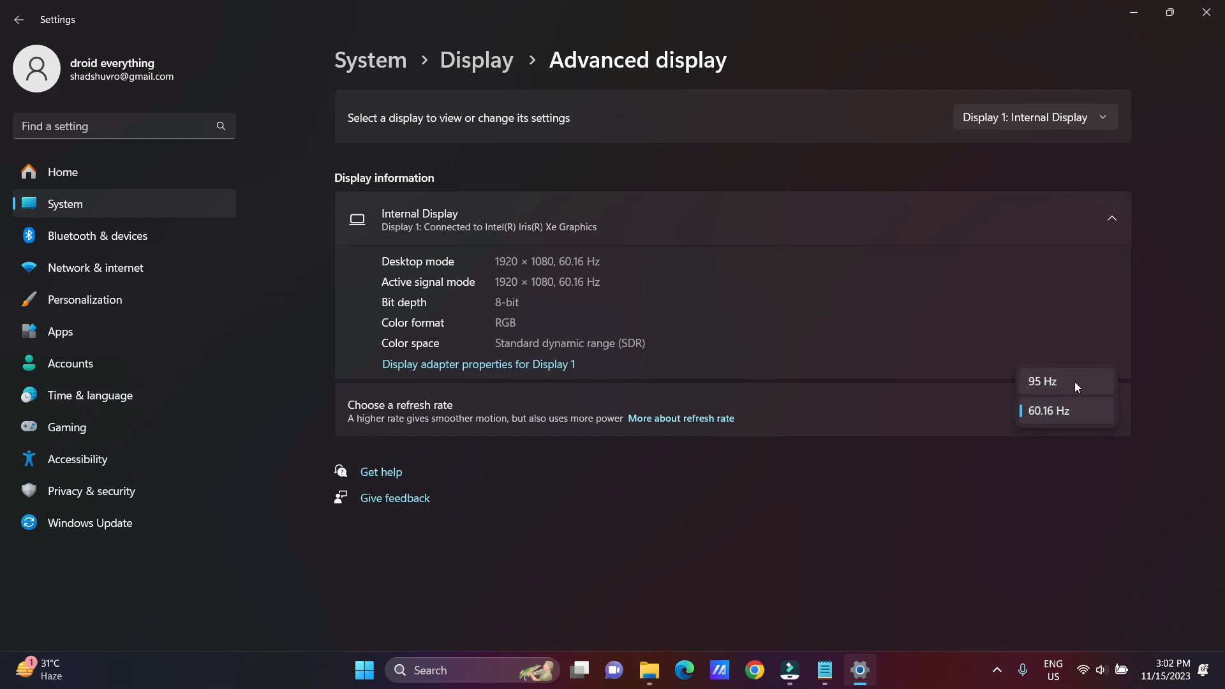
left_click(1075, 381)
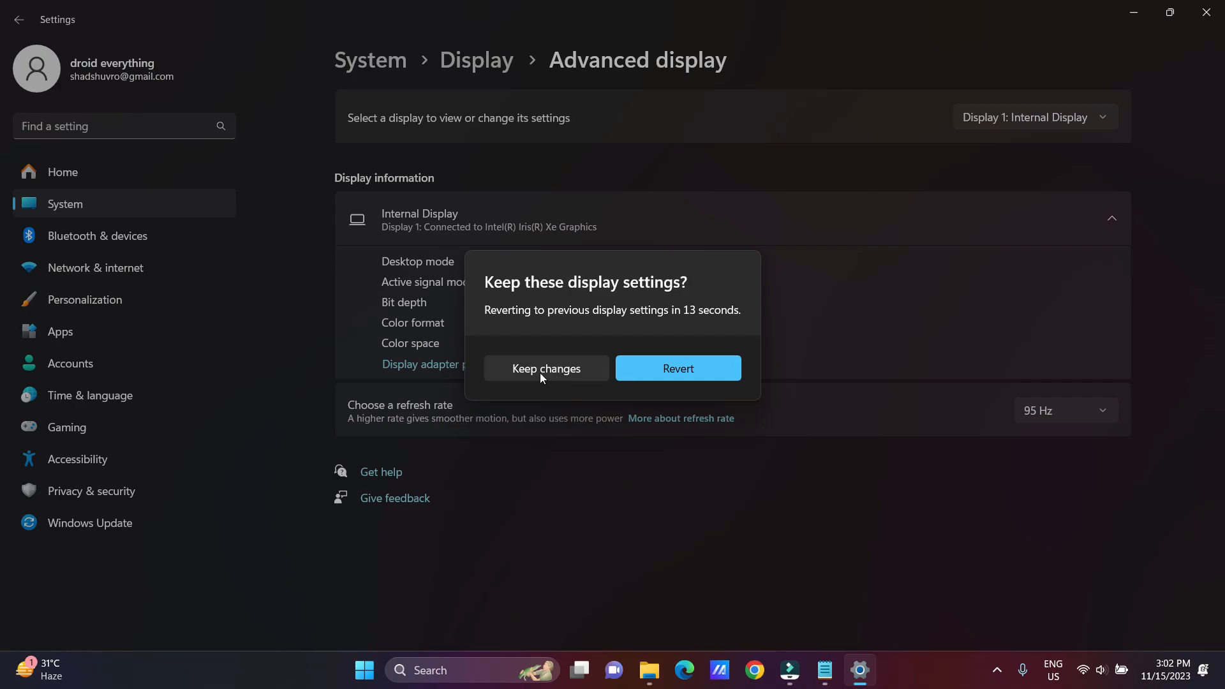
left_click(585, 361)
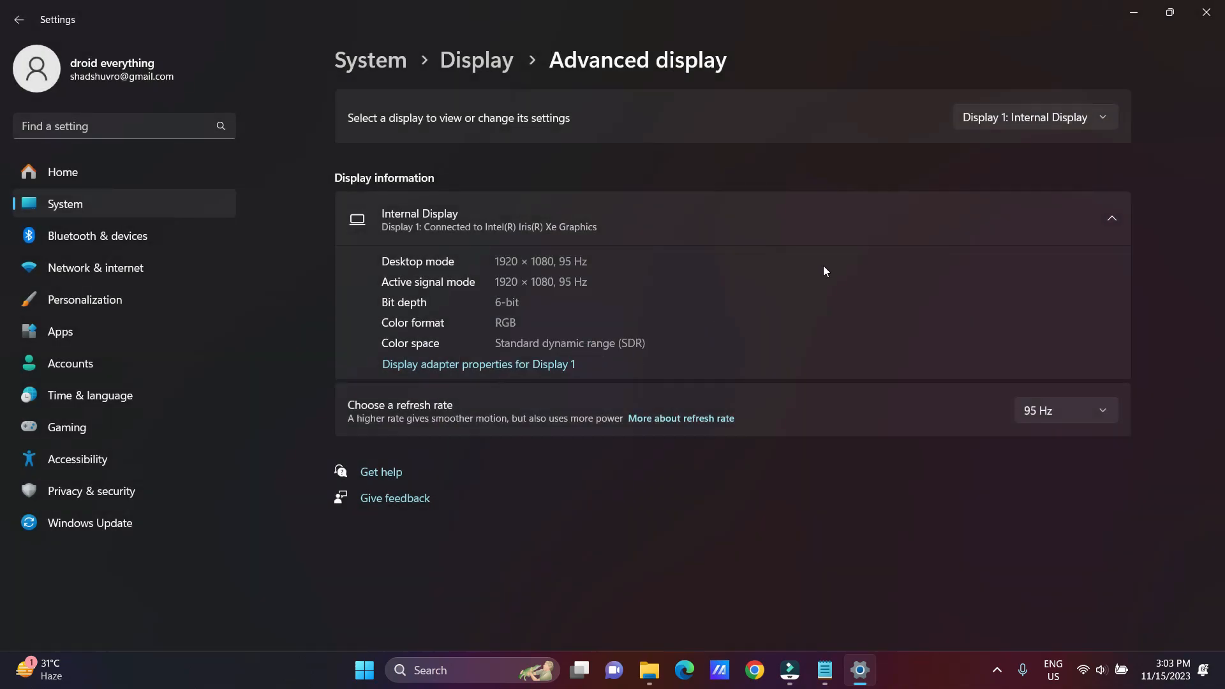
left_click(1193, 21)
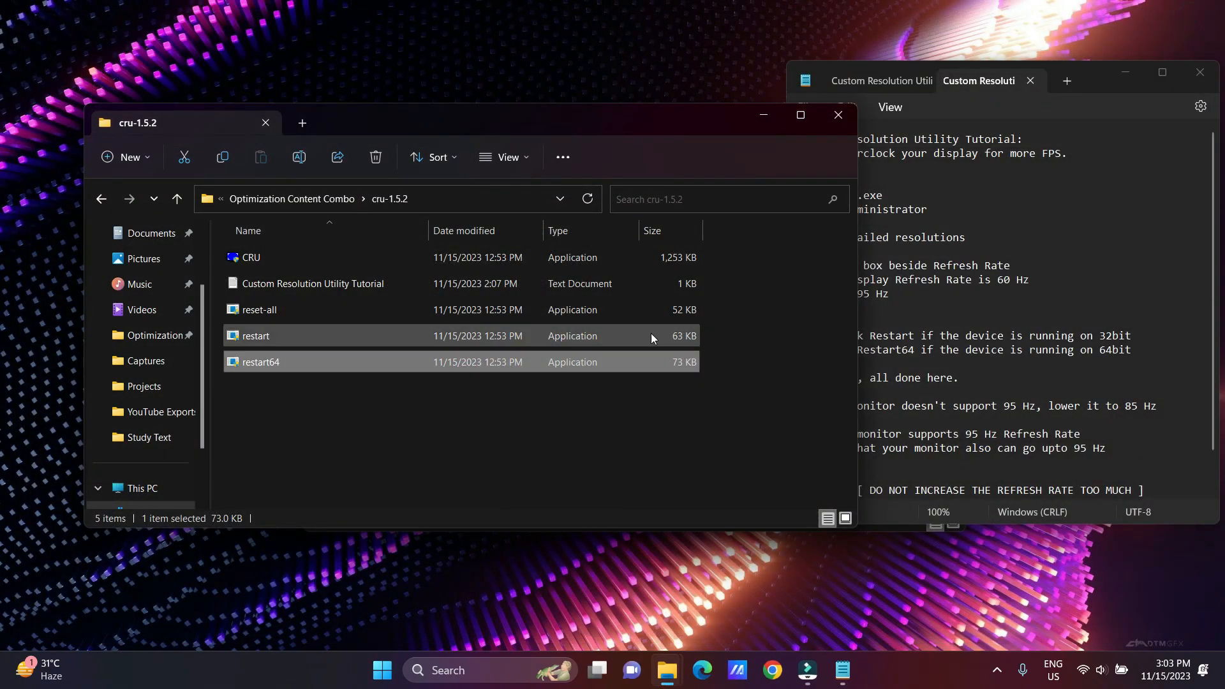
Return to the Optimization Content Combo folder and close the Custom Resolution Utility tutorial notes
left_click(330, 199)
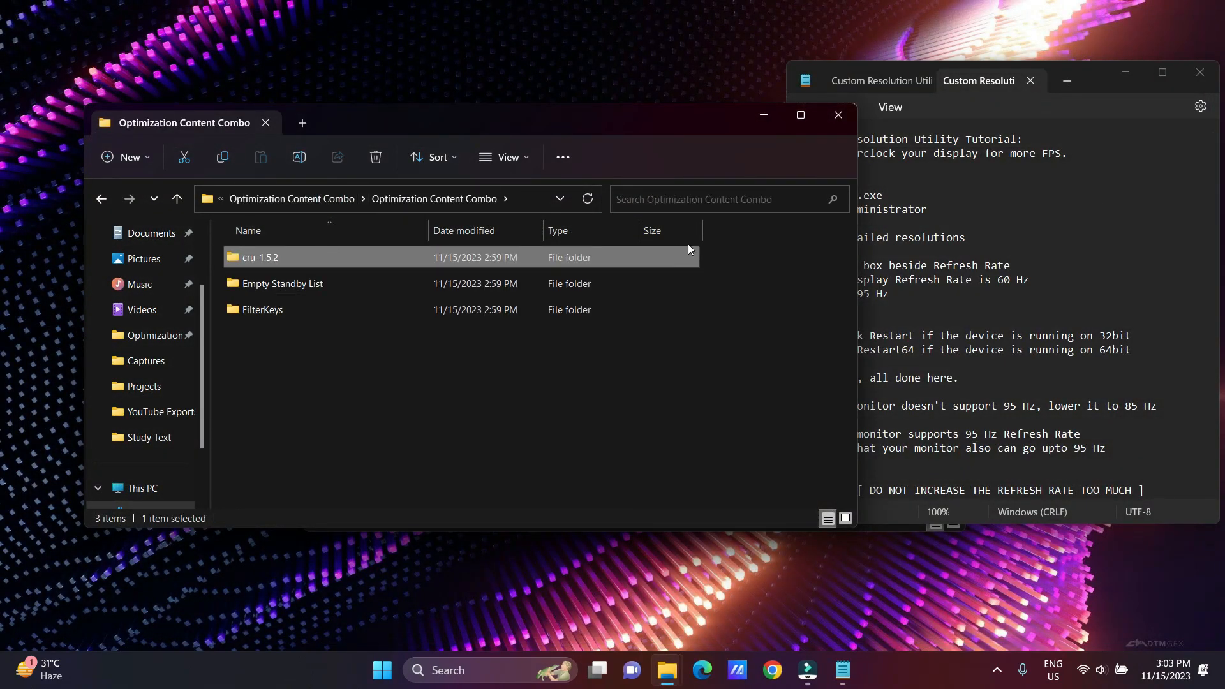
left_click_drag(681, 125, 613, 137)
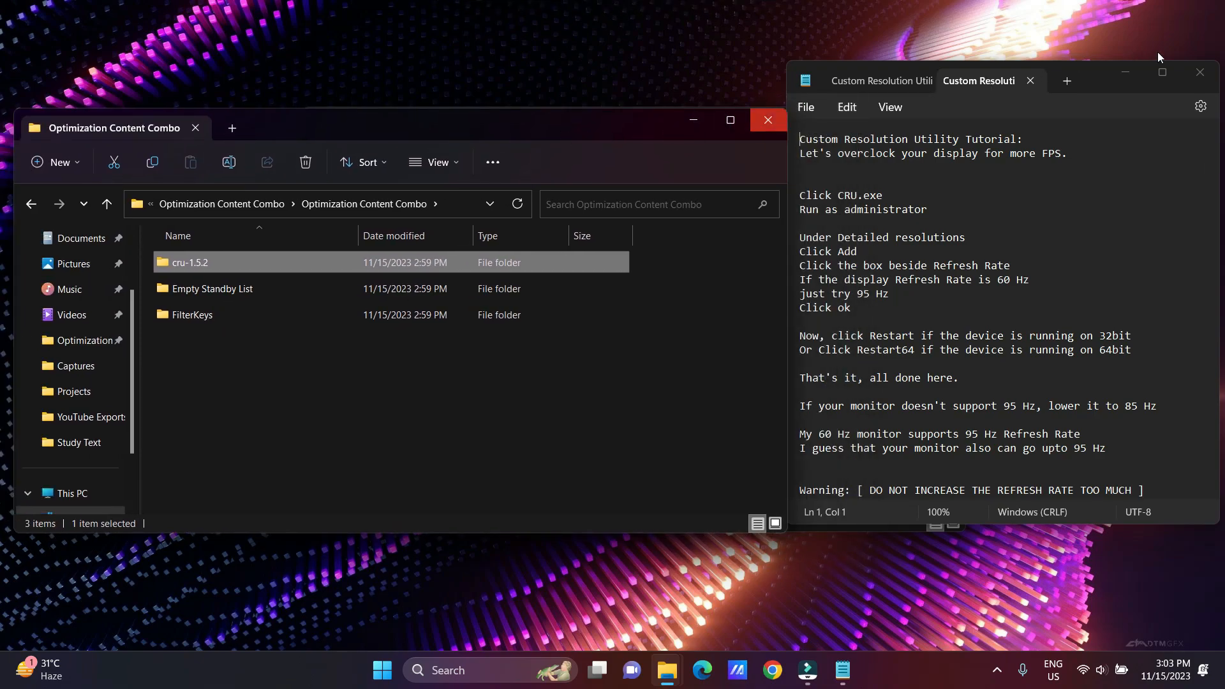
left_click(1199, 82)
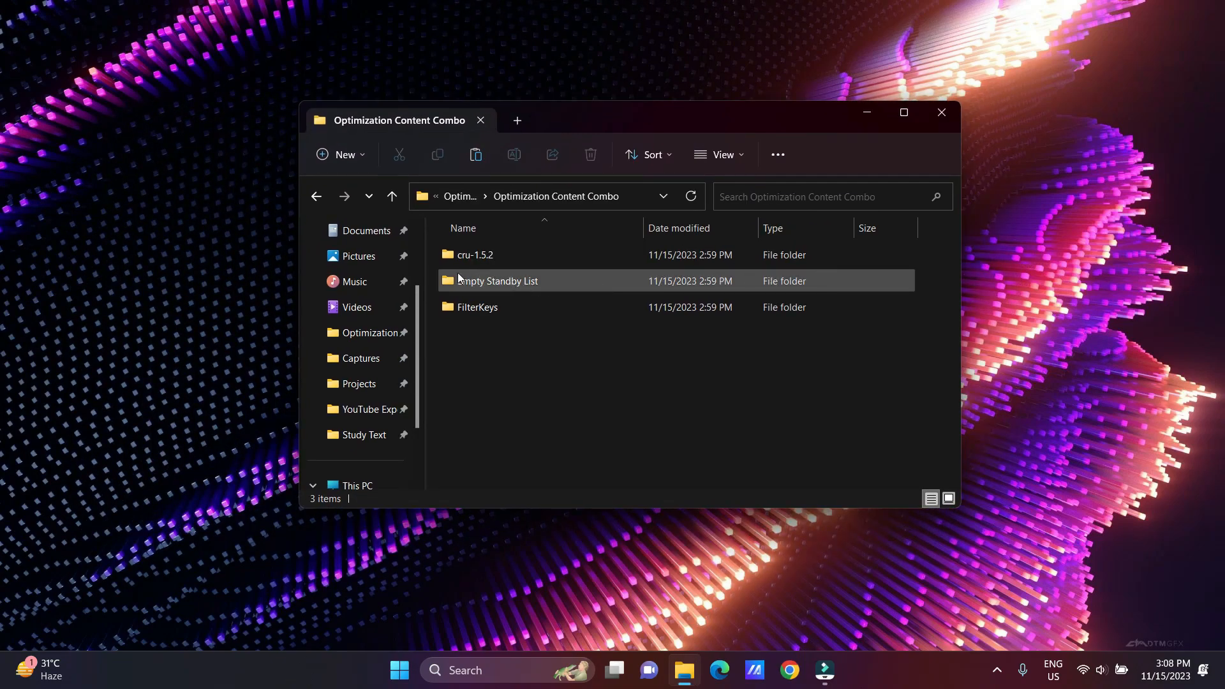
Open the Empty Standby List folder and its Empty Standby List tutorial text document
double_click(579, 274)
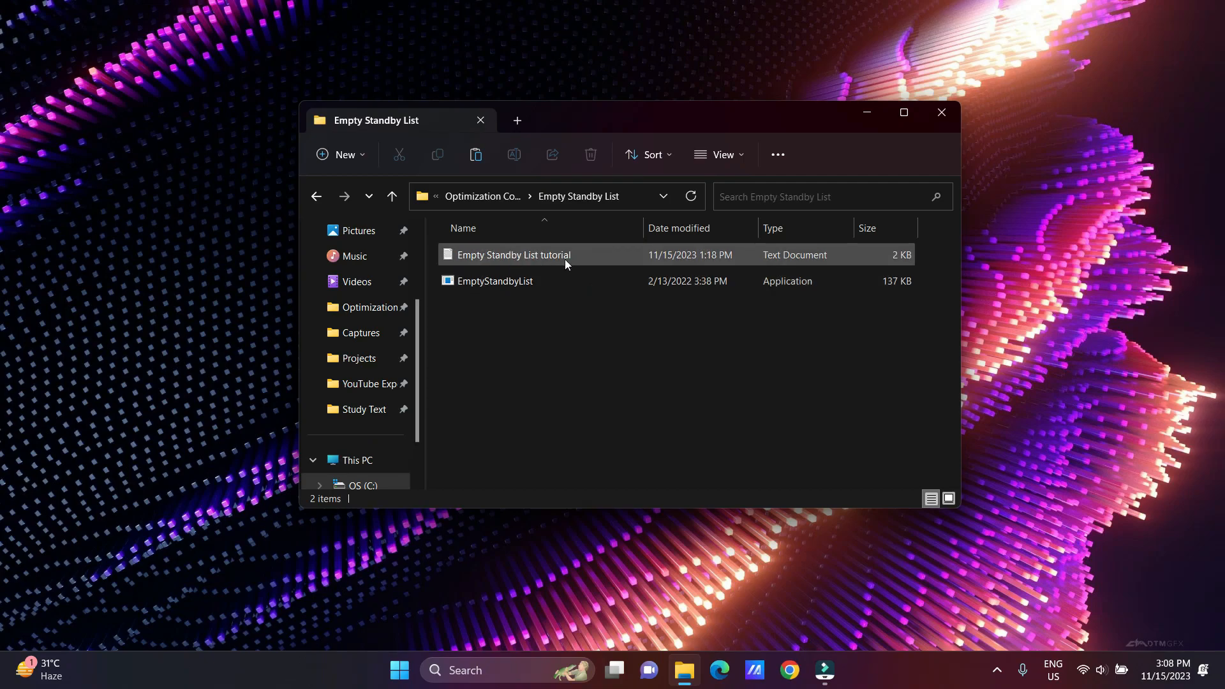
left_click(580, 256)
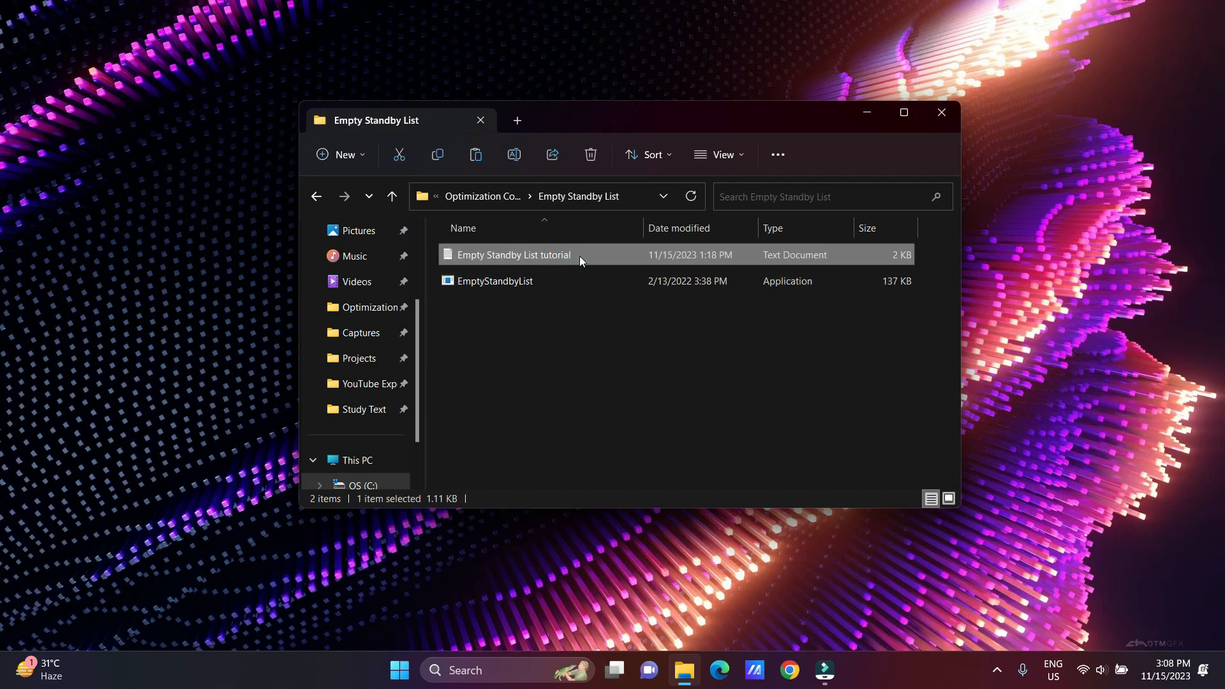
double_click(580, 255)
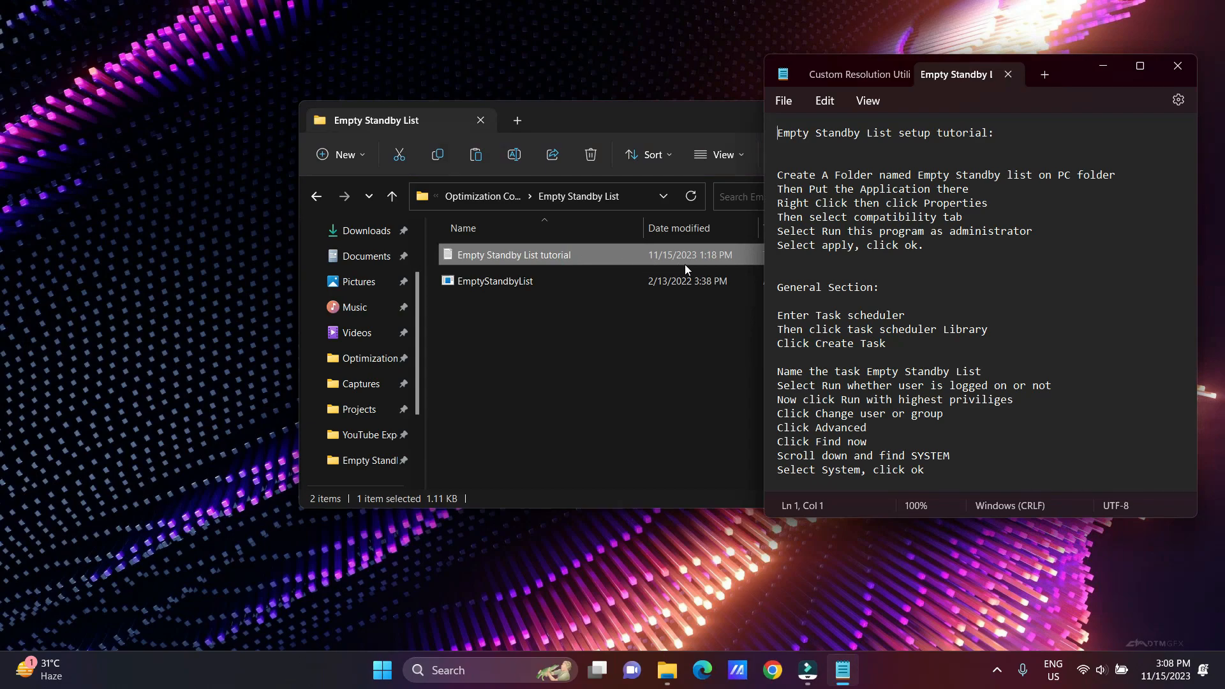
Copy the EmptyStandbyList application from the Empty Standby List folder
left_click(503, 283)
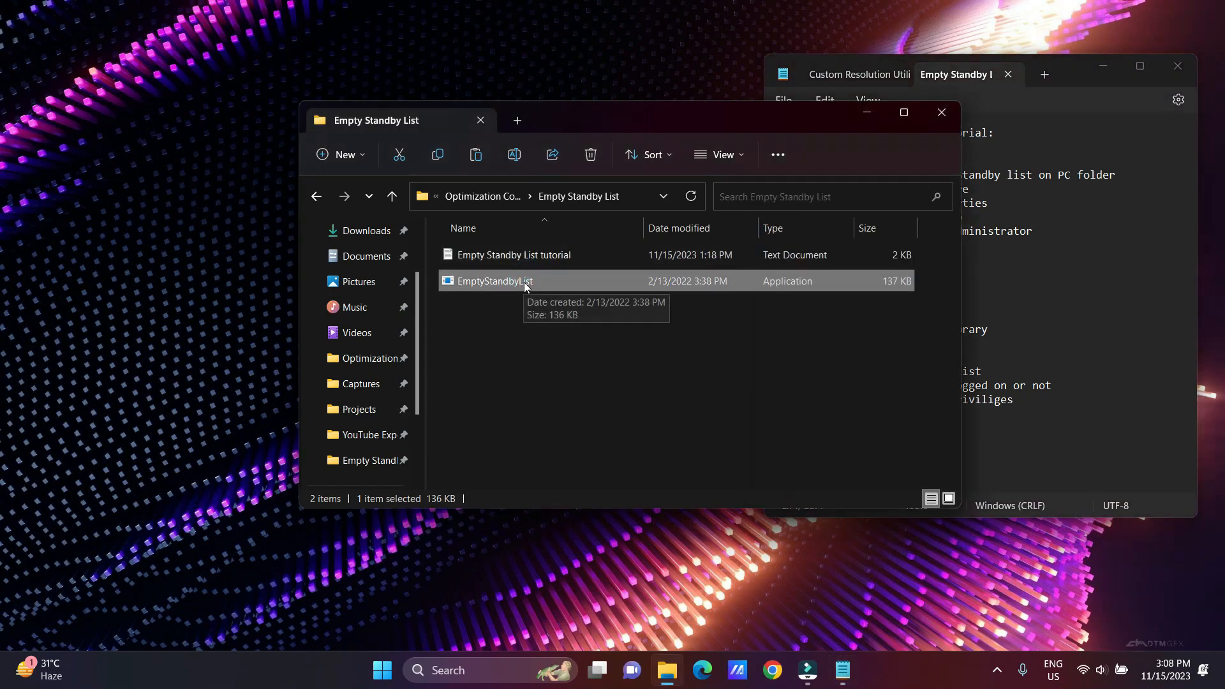
right_click(539, 280)
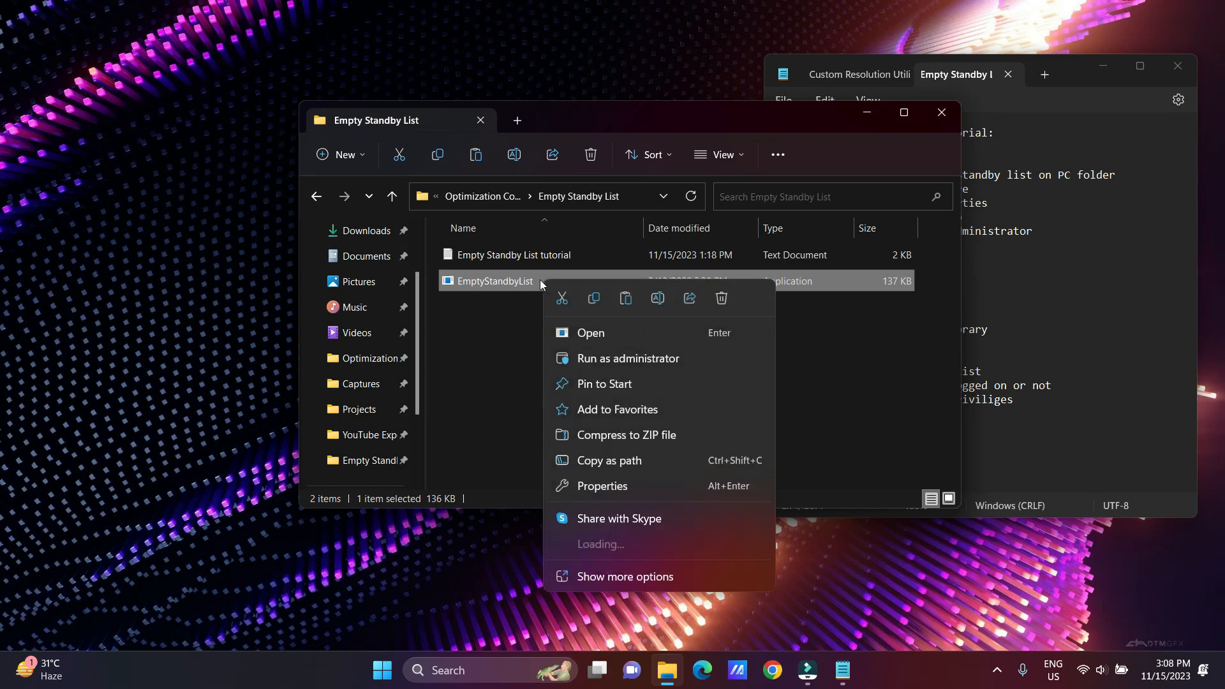
left_click(594, 301)
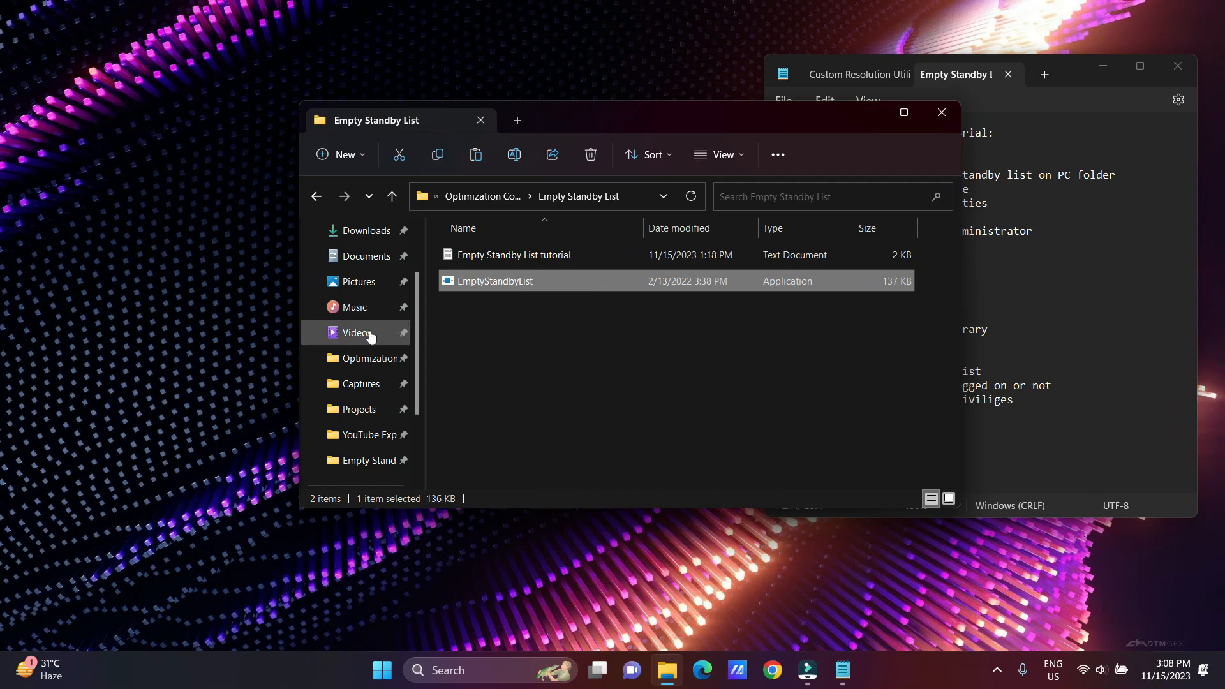
Create a folder named Empty Standby List in the root of the C: drive
scroll(345, 335, "down", 2)
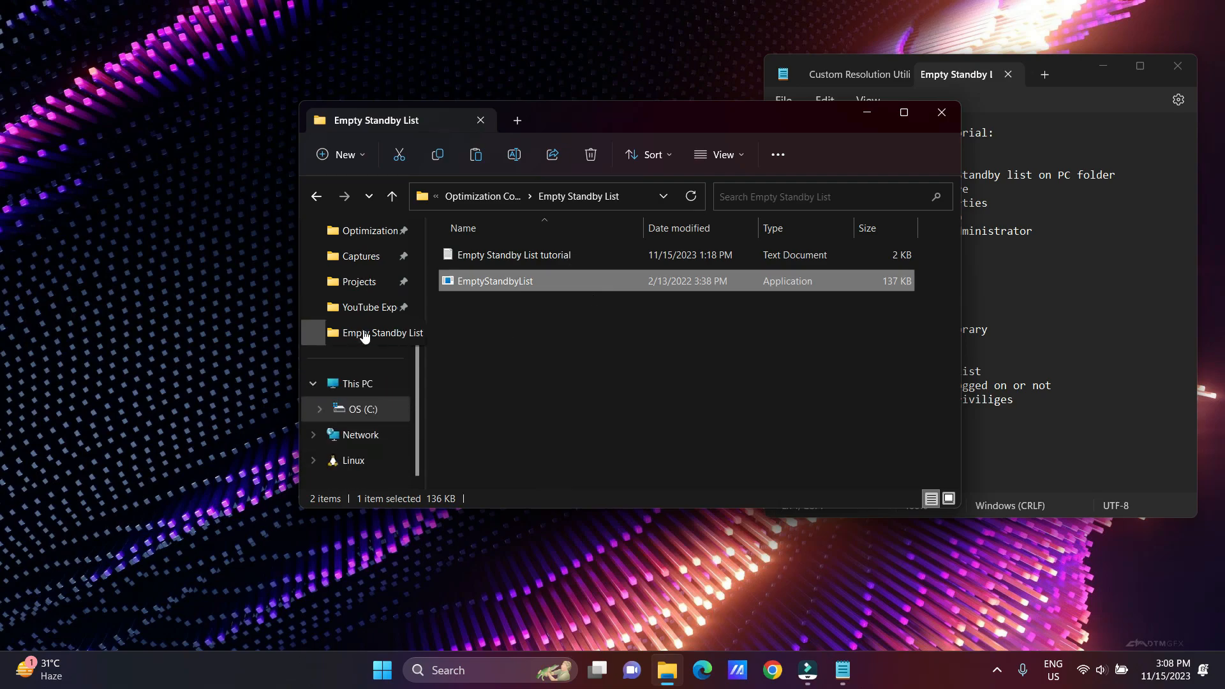
left_click(373, 411)
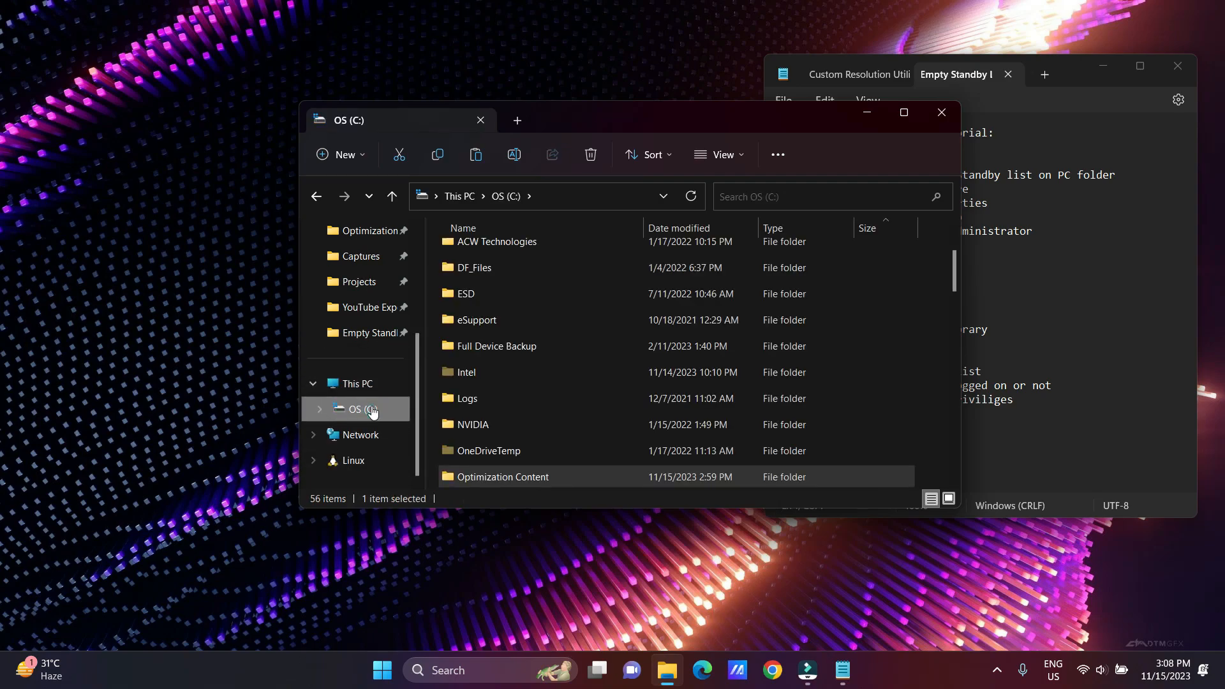
right_click(928, 343)
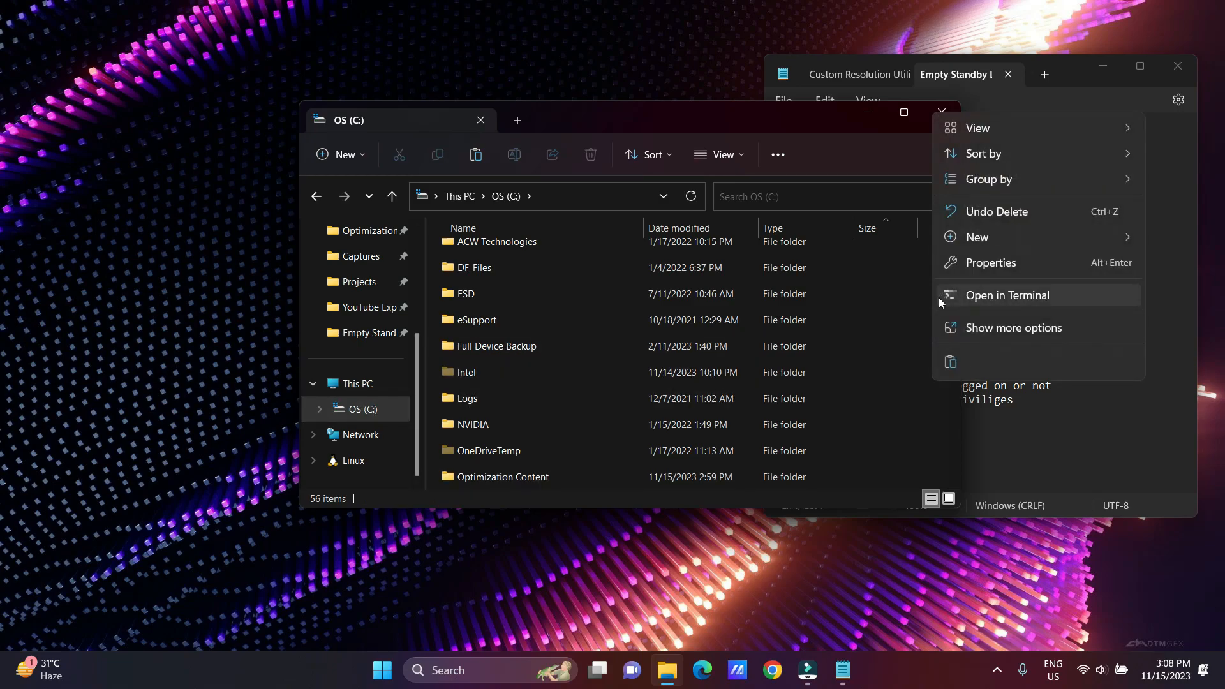
mouse_move(954, 236)
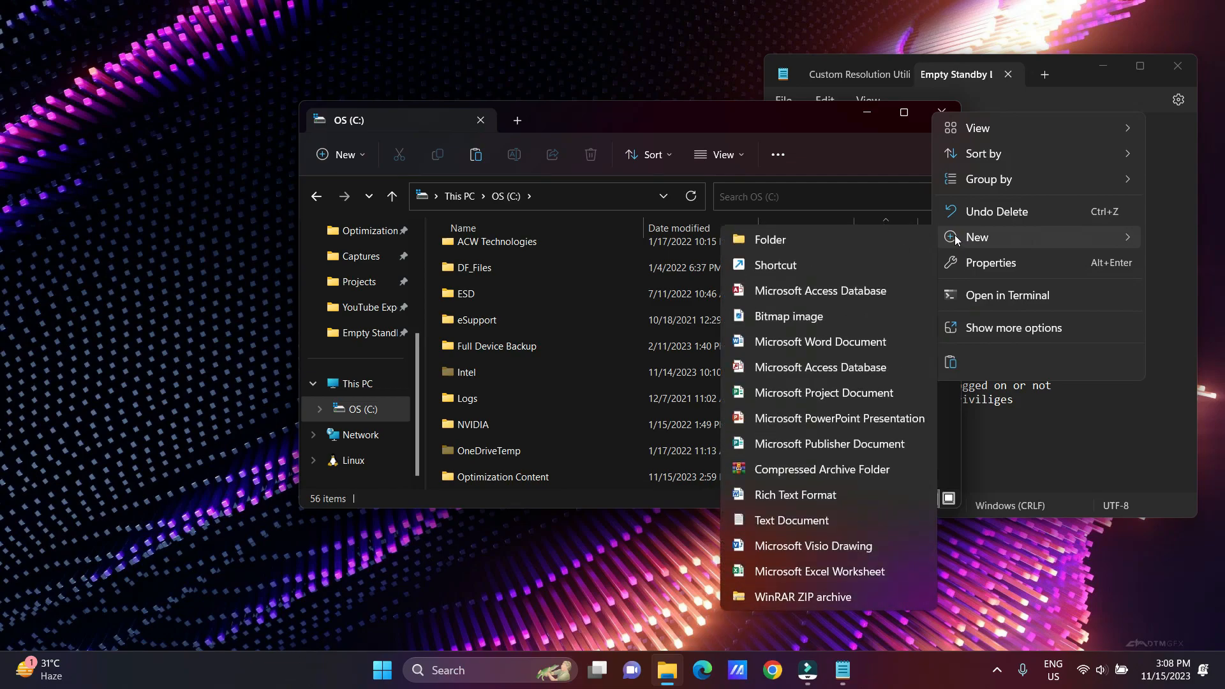
left_click(789, 238)
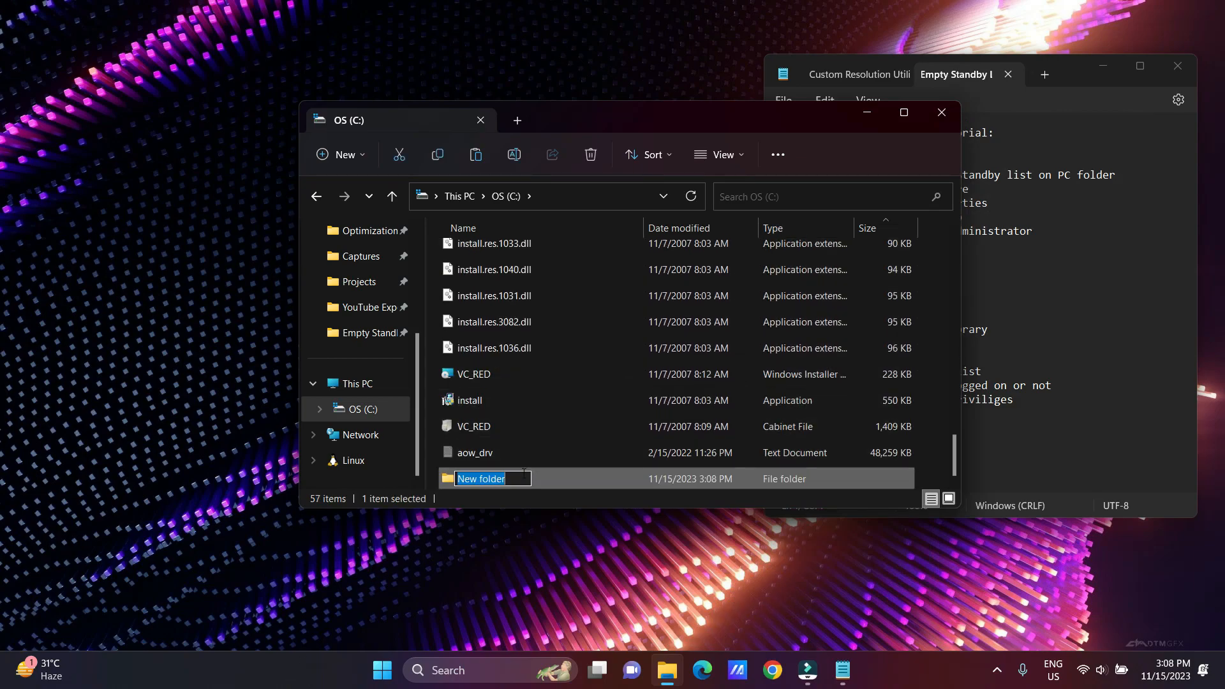
key("BackSpace")
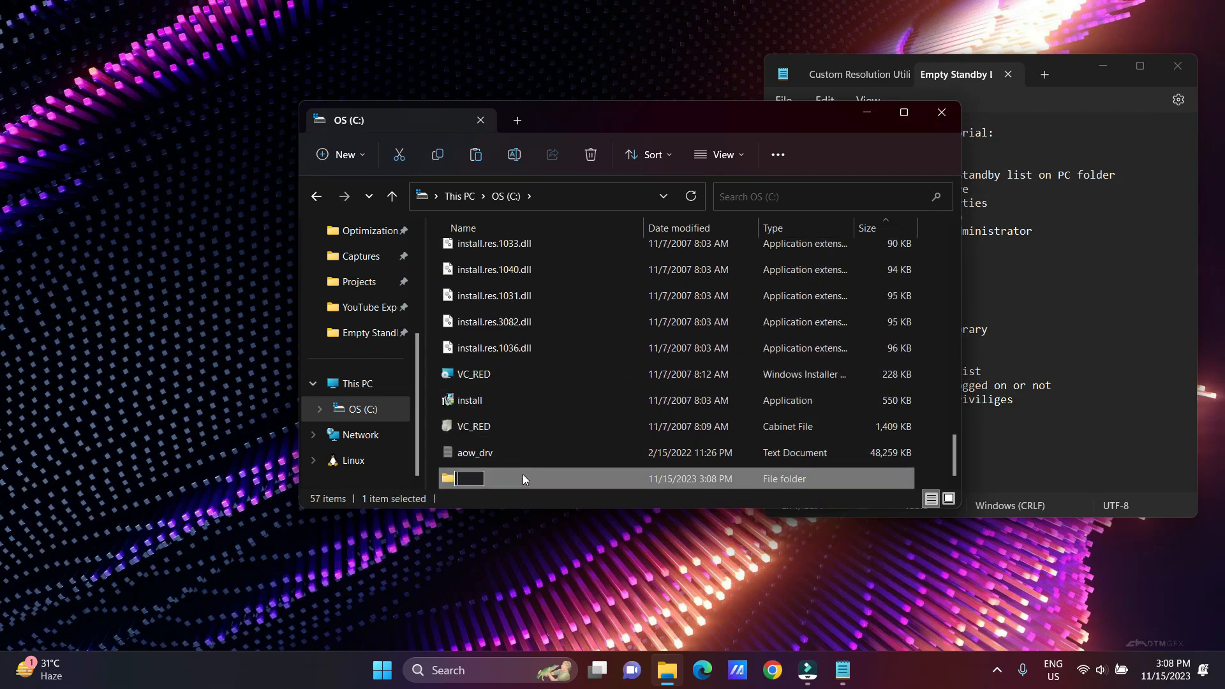
type("Empty Stan")
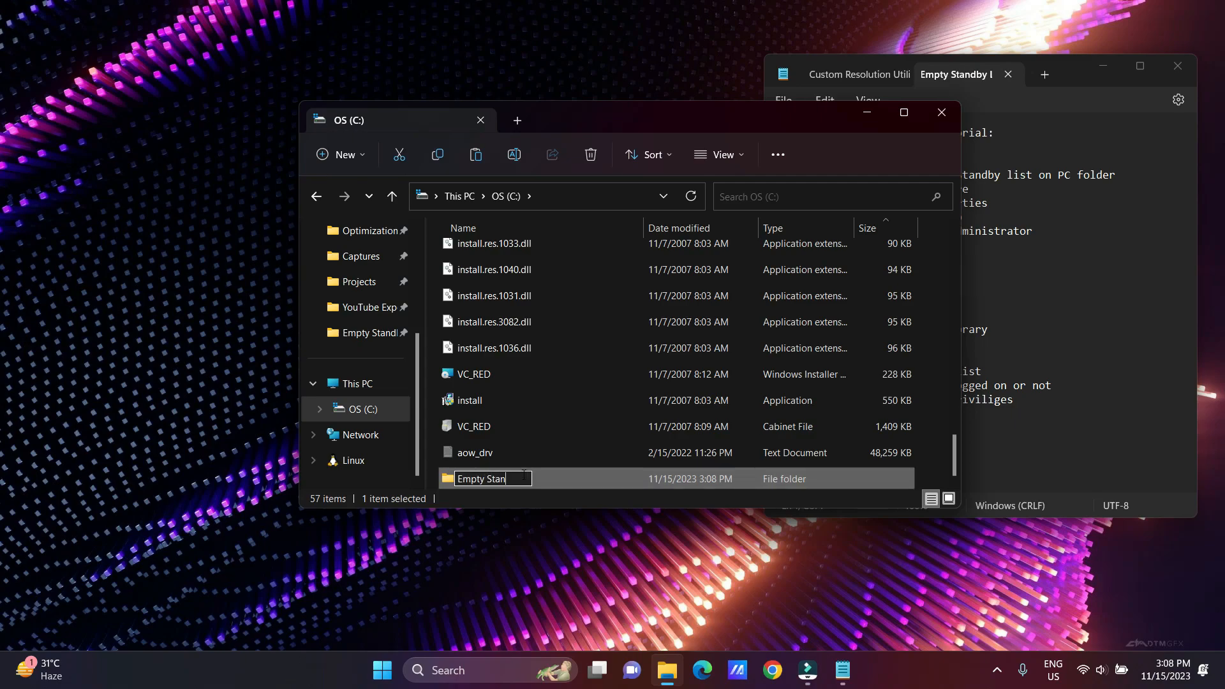
type("dby List")
key("Return")
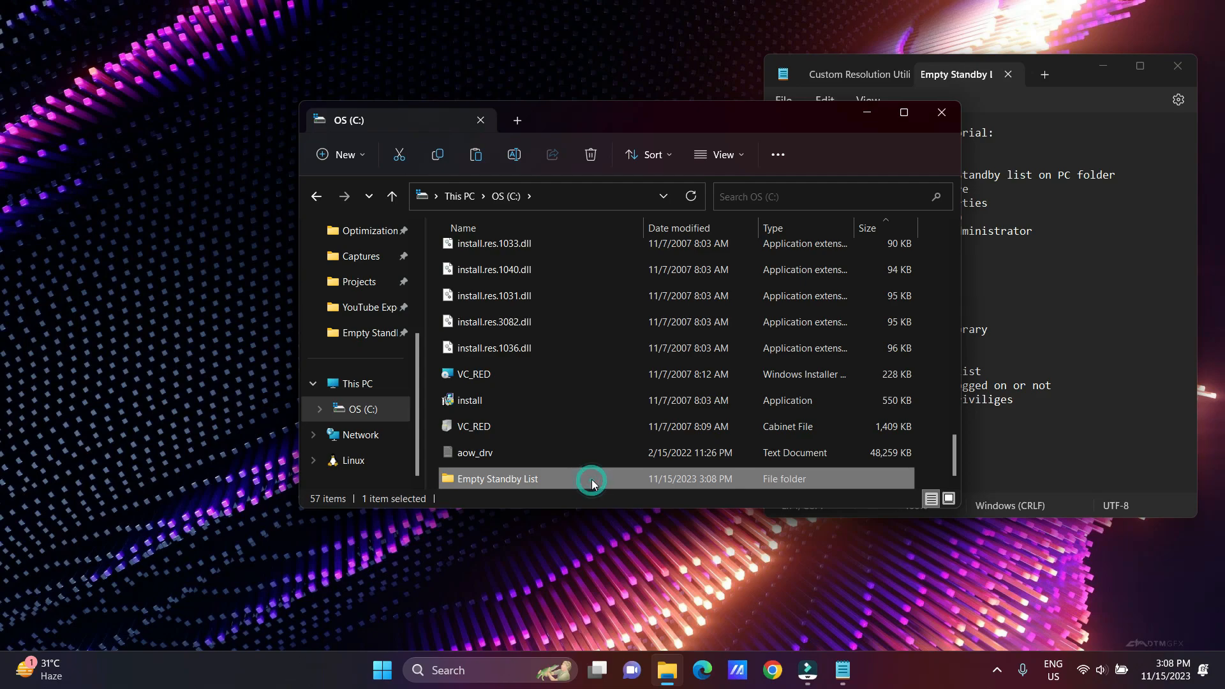
Paste the copied EmptyStandbyList application into the new Empty Standby List folder on the C: drive
double_click(591, 479)
right_click(603, 287)
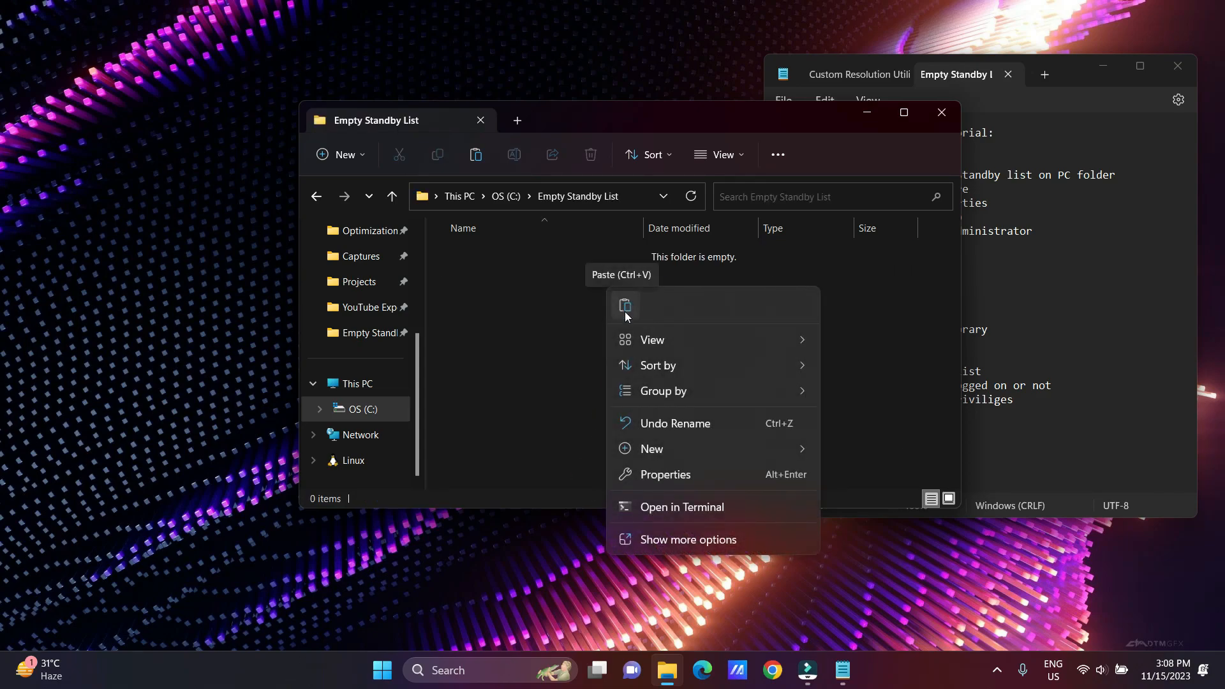
left_click(625, 307)
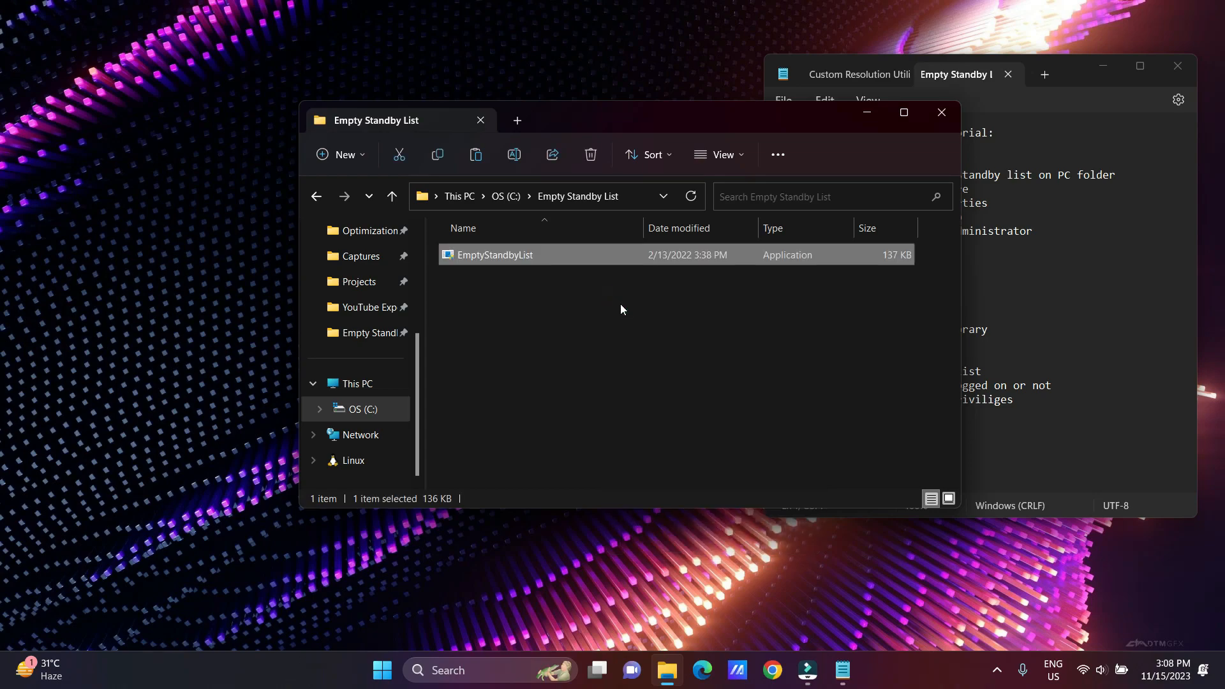
Set the pasted EmptyStandbyList application to run in compatibility mode for Windows 8 and apply its properties
right_click(602, 254)
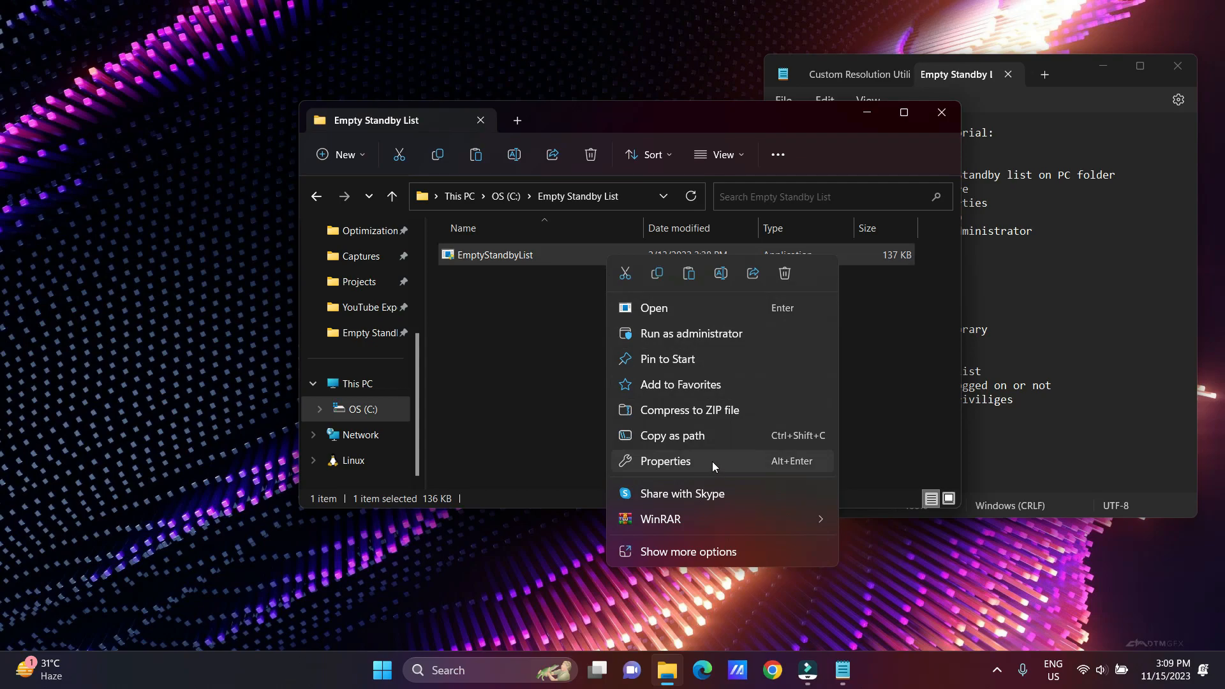
left_click(679, 461)
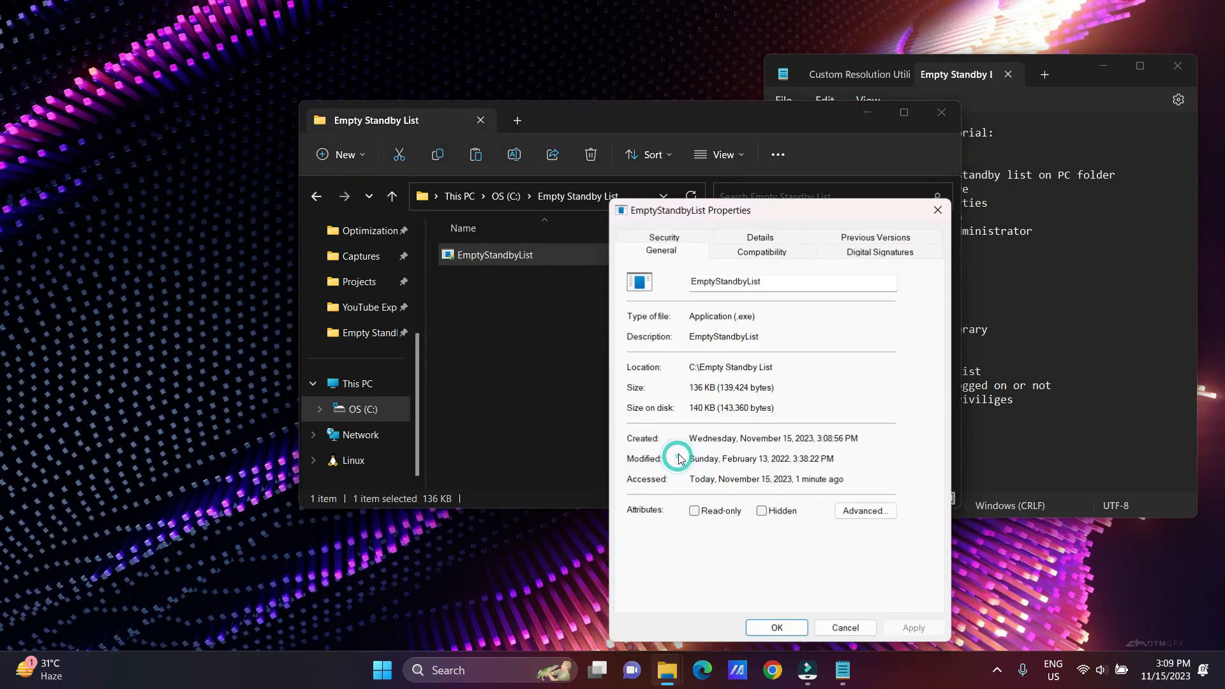
left_click(768, 252)
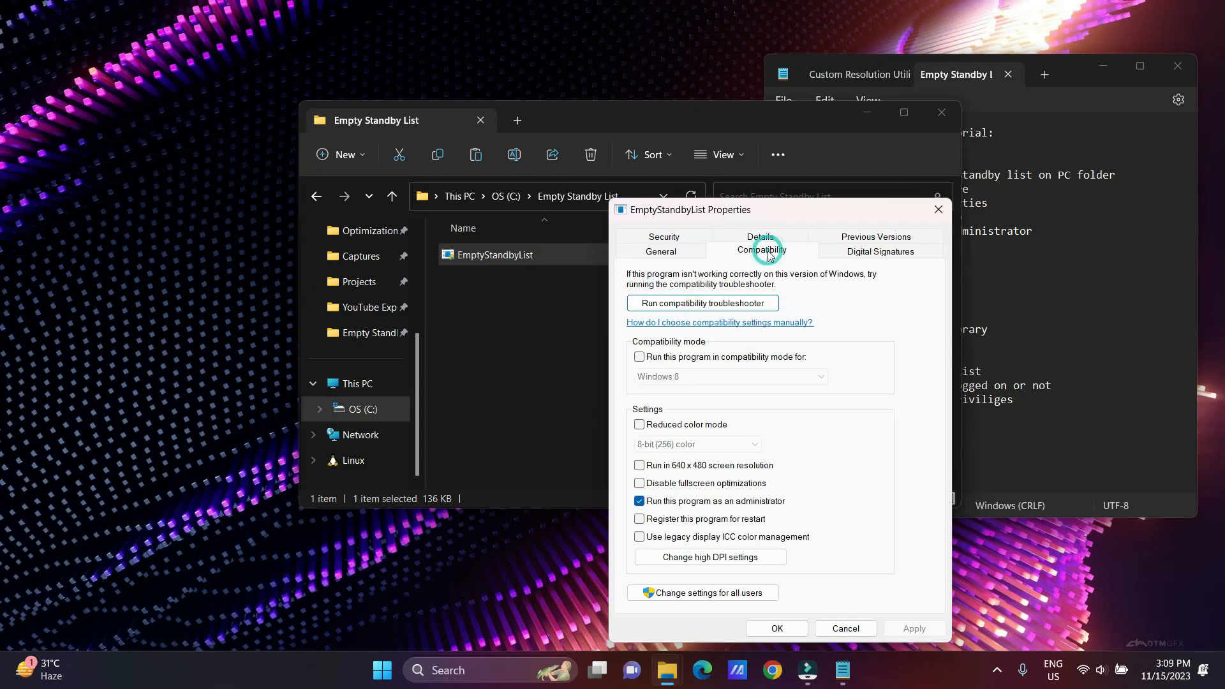
left_click(639, 357)
left_click(663, 377)
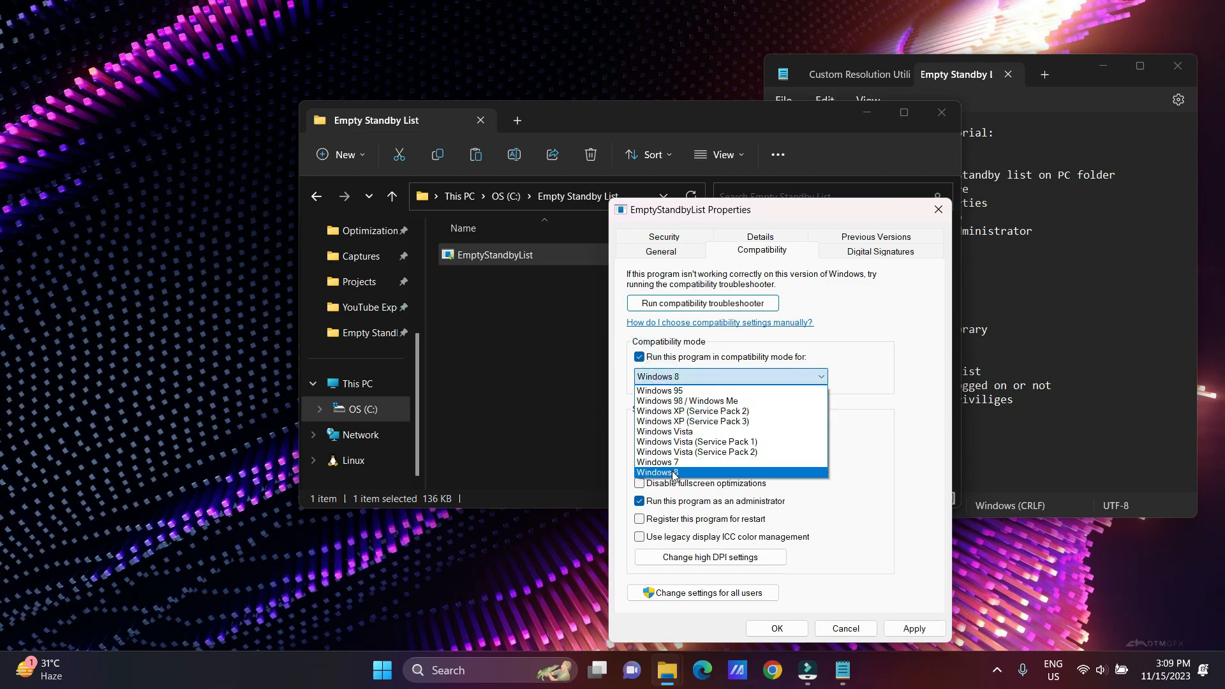
left_click(673, 472)
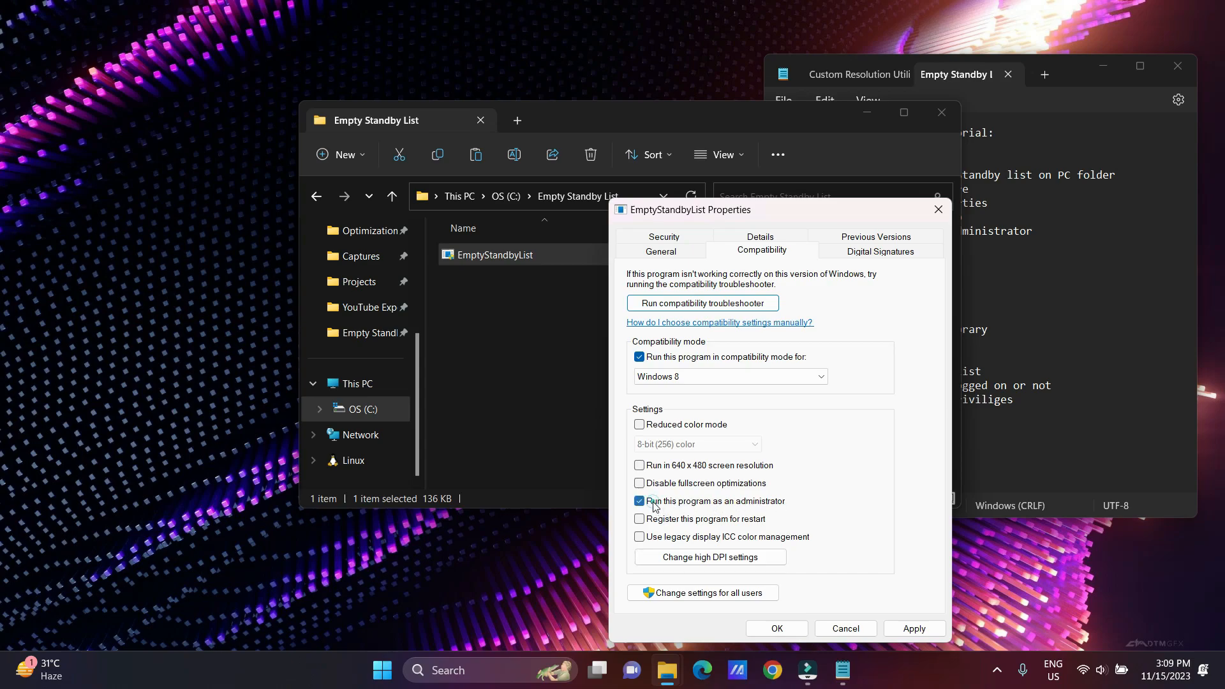
left_click(912, 630)
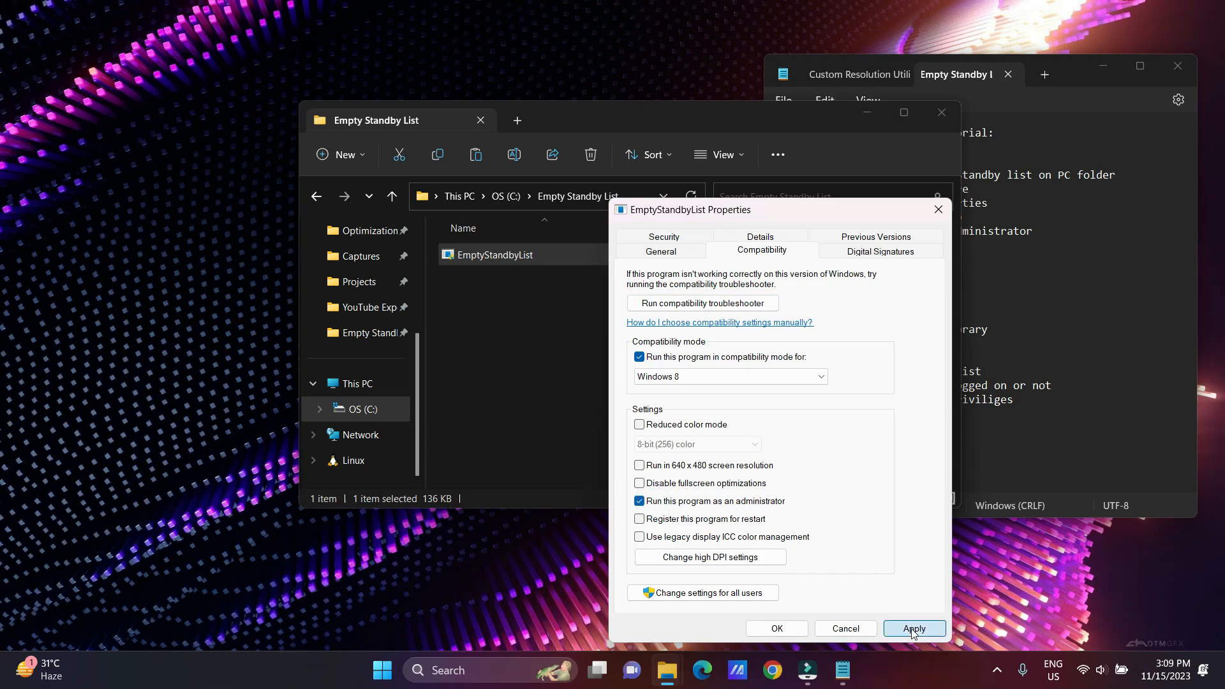
left_click(777, 628)
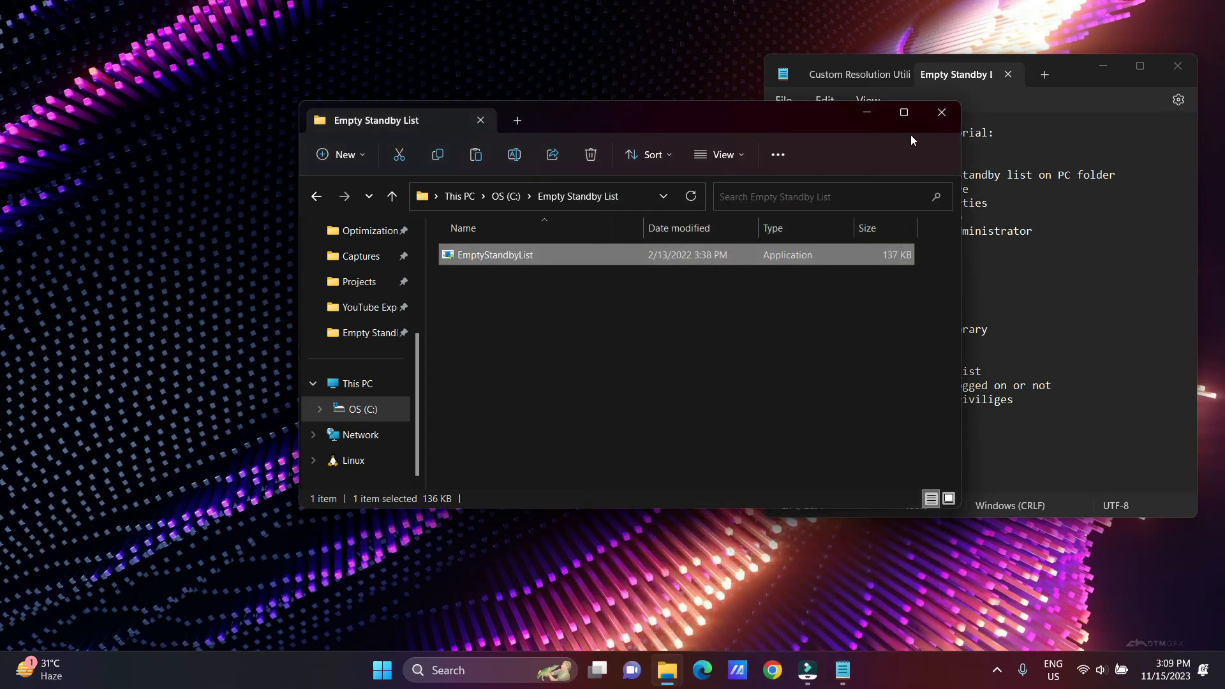
Return to the Optimization Content Combo folder and move its window clear of the tutorial notes
left_click_drag(638, 117, 637, 106)
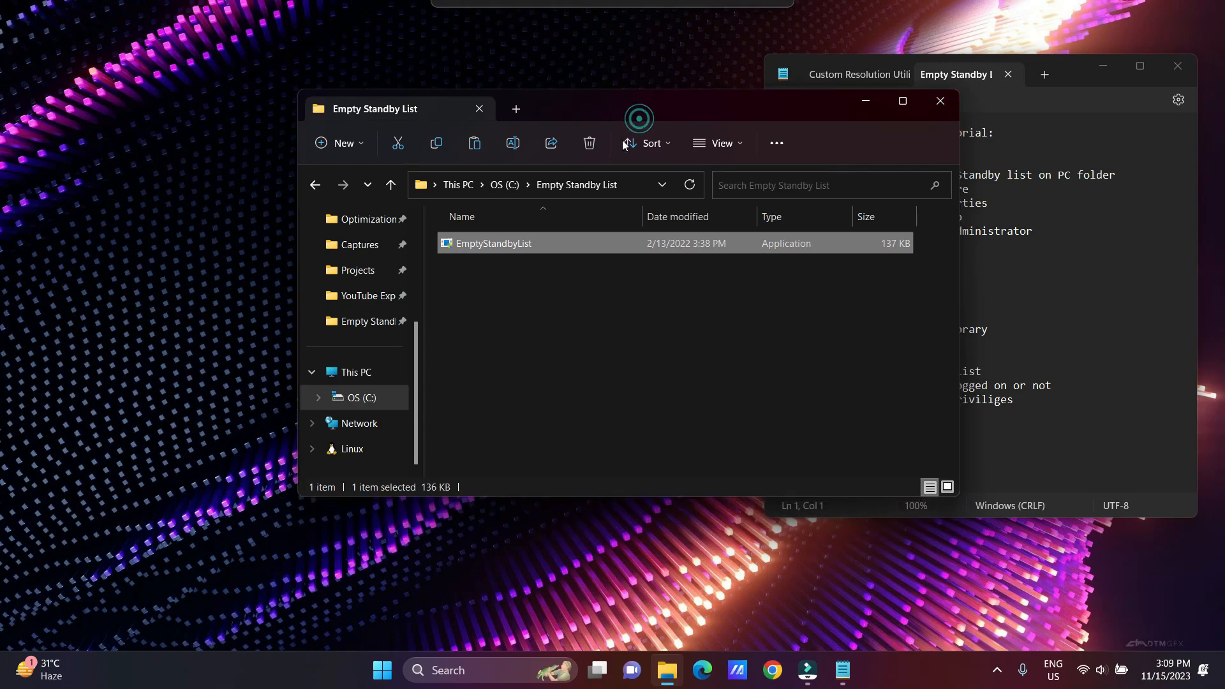
left_click(361, 220)
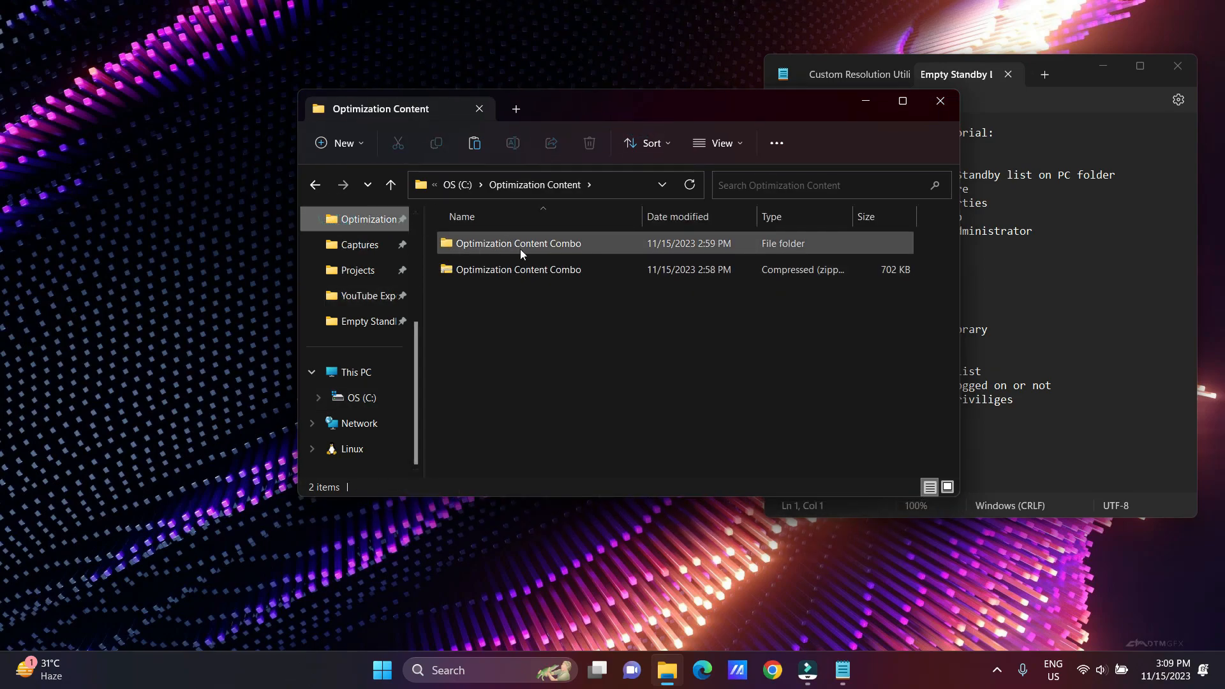
double_click(533, 243)
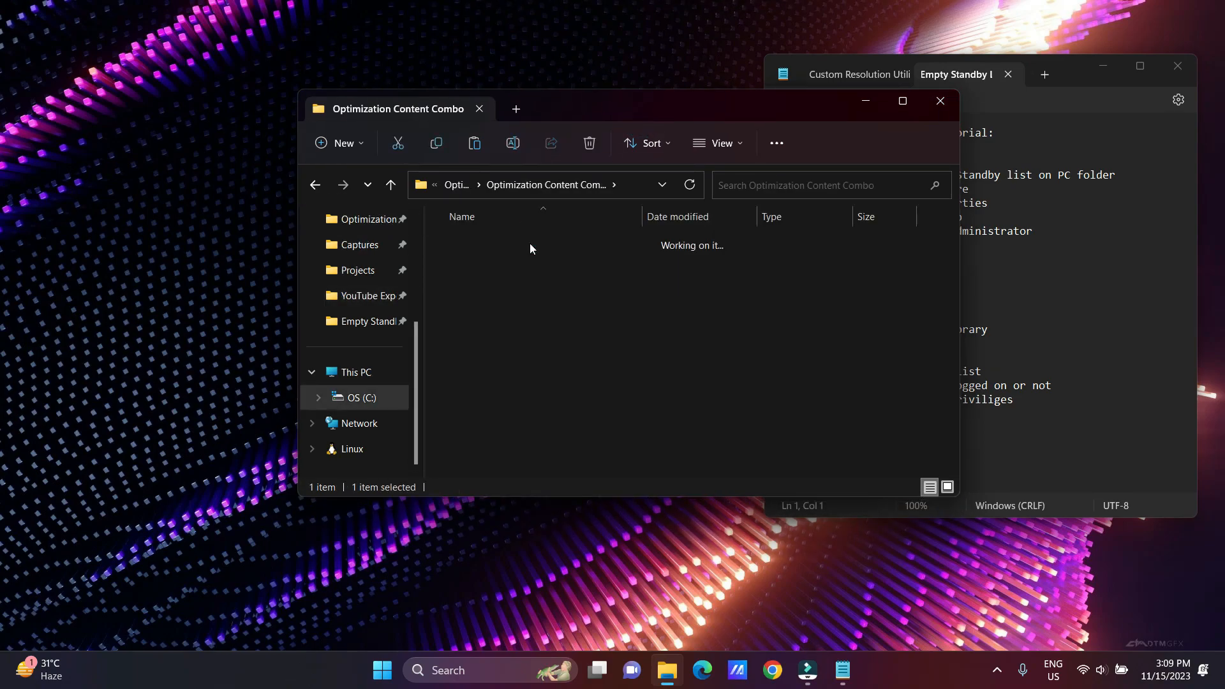
left_click_drag(638, 102, 426, 111)
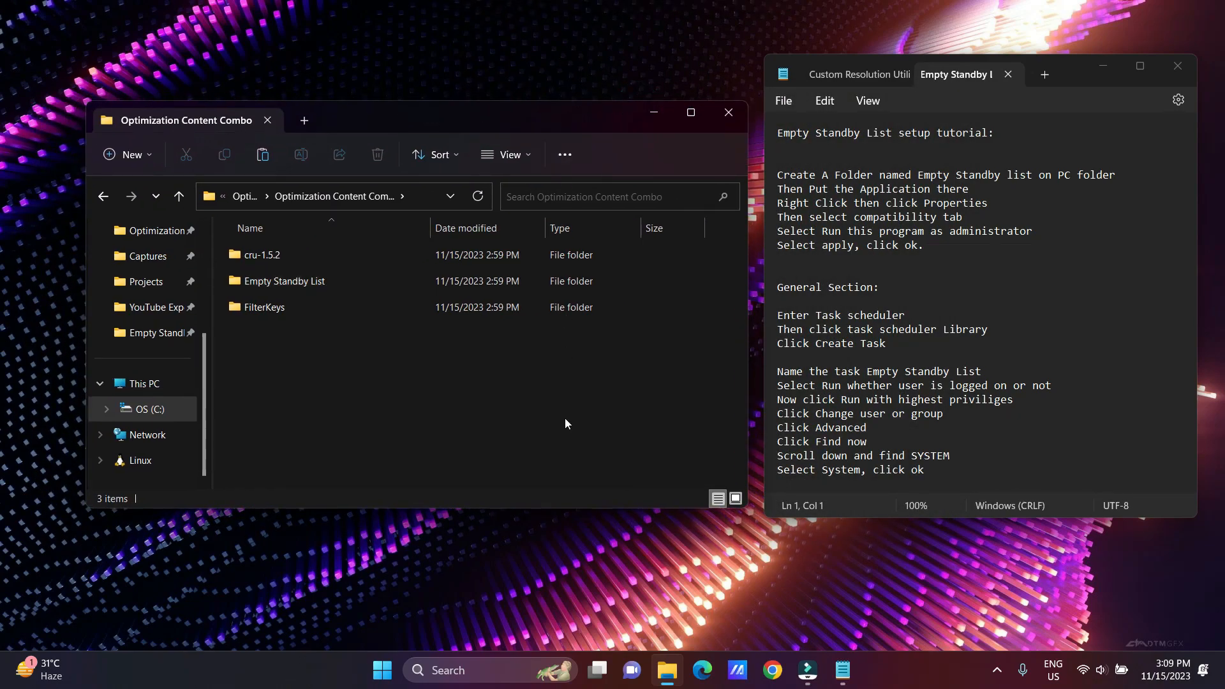
Find and open Task Scheduler, placing its window beside the tutorial notes
left_click(447, 668)
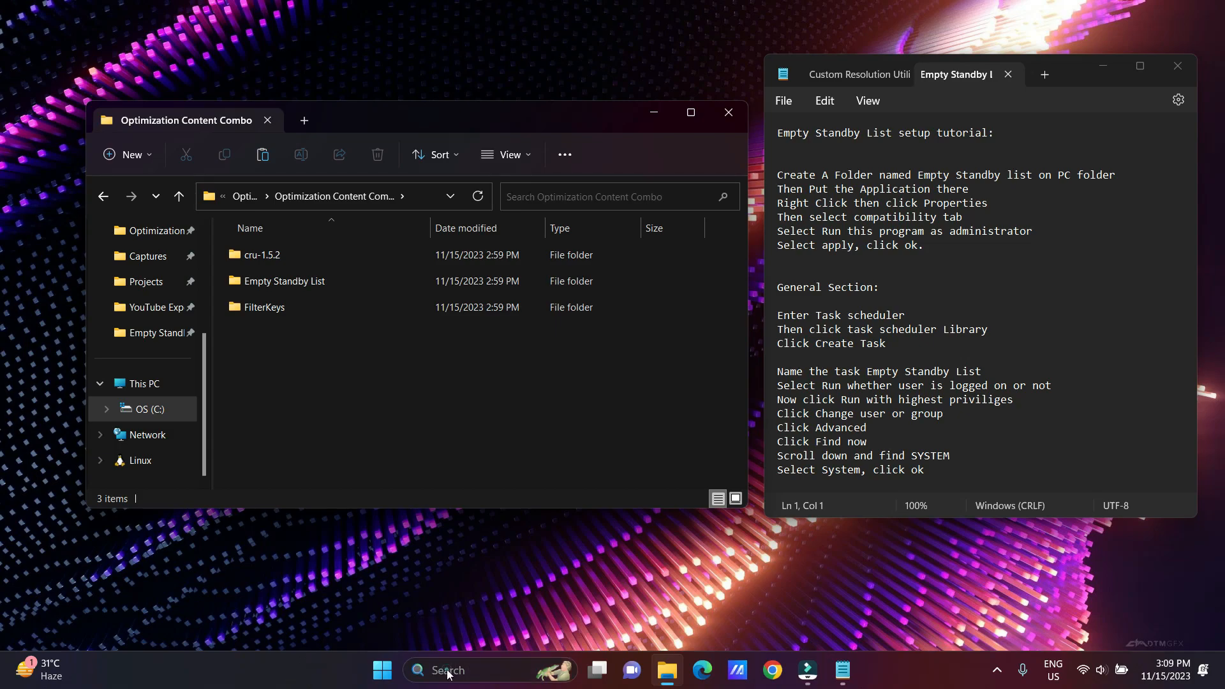
type("Task")
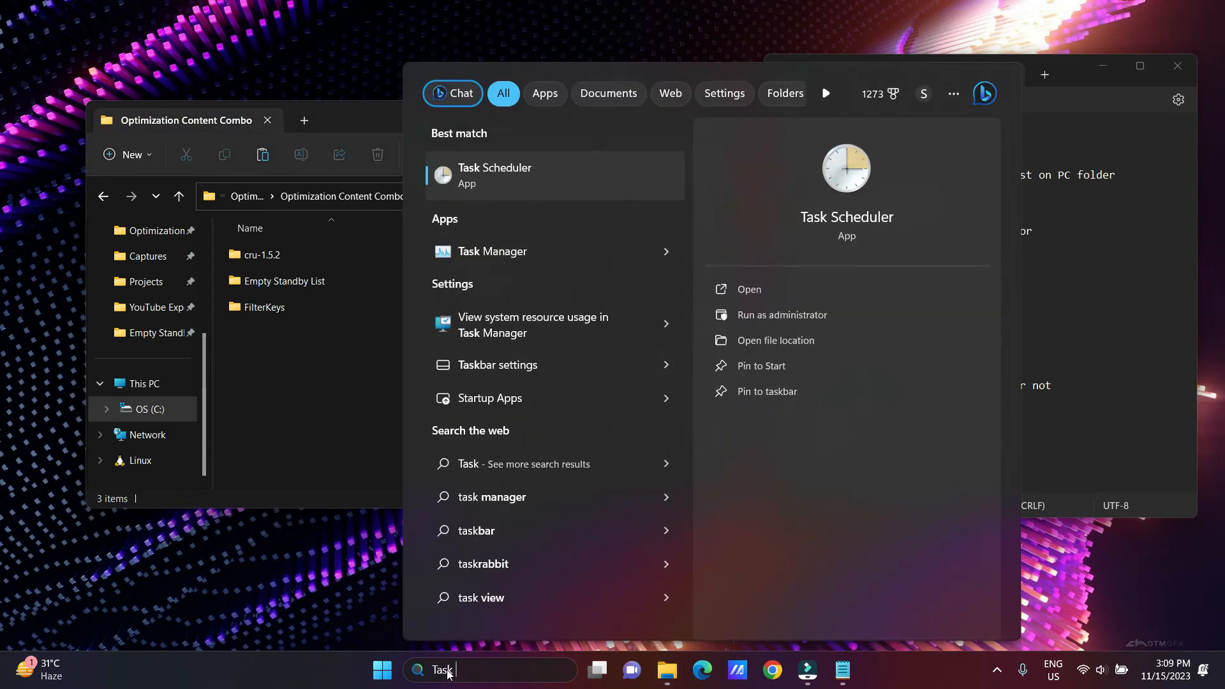
type(" Scheduler")
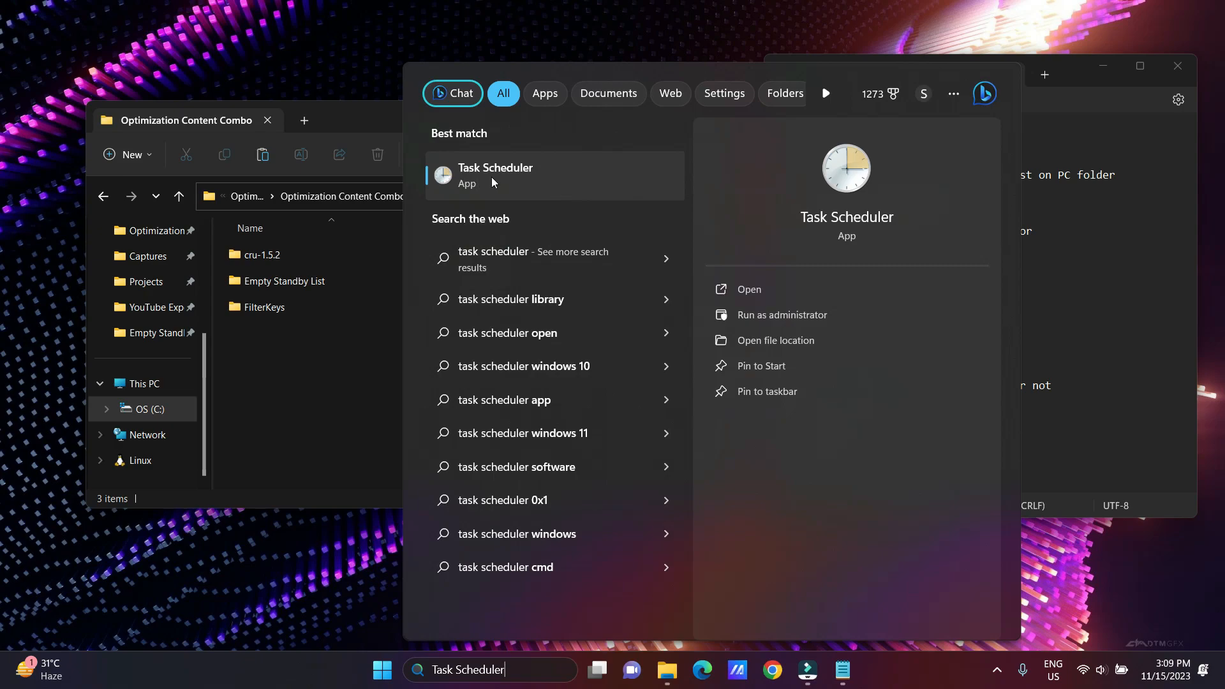
left_click(559, 166)
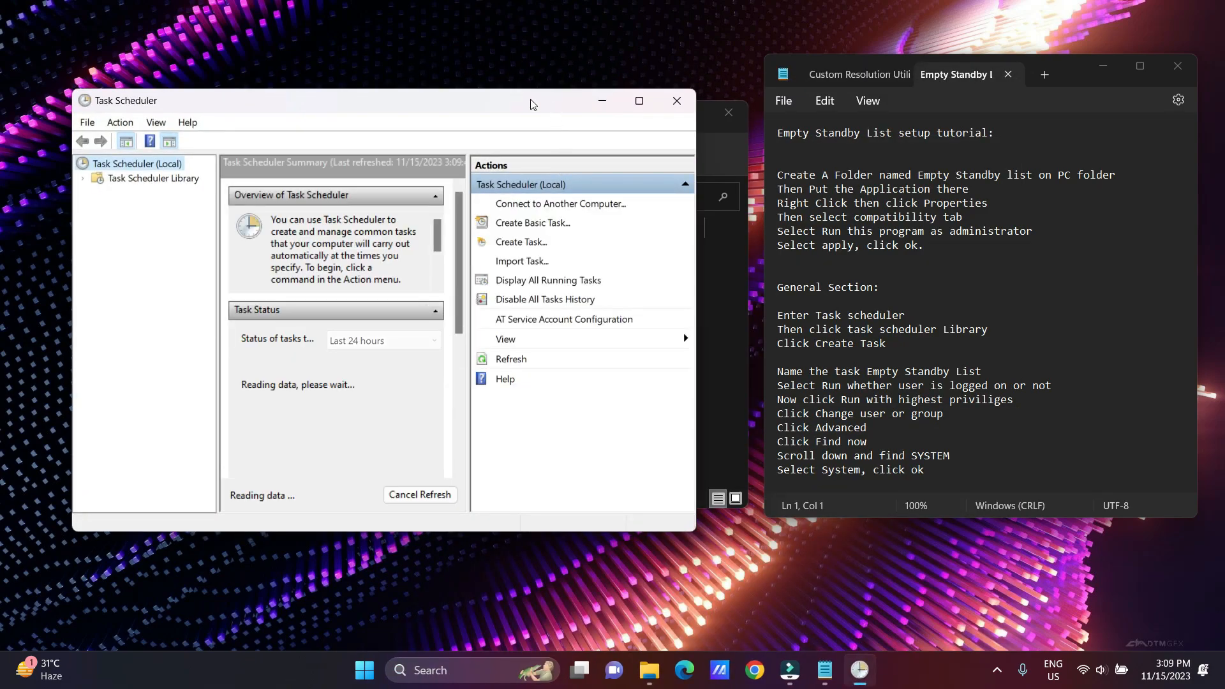
left_click_drag(530, 104, 564, 95)
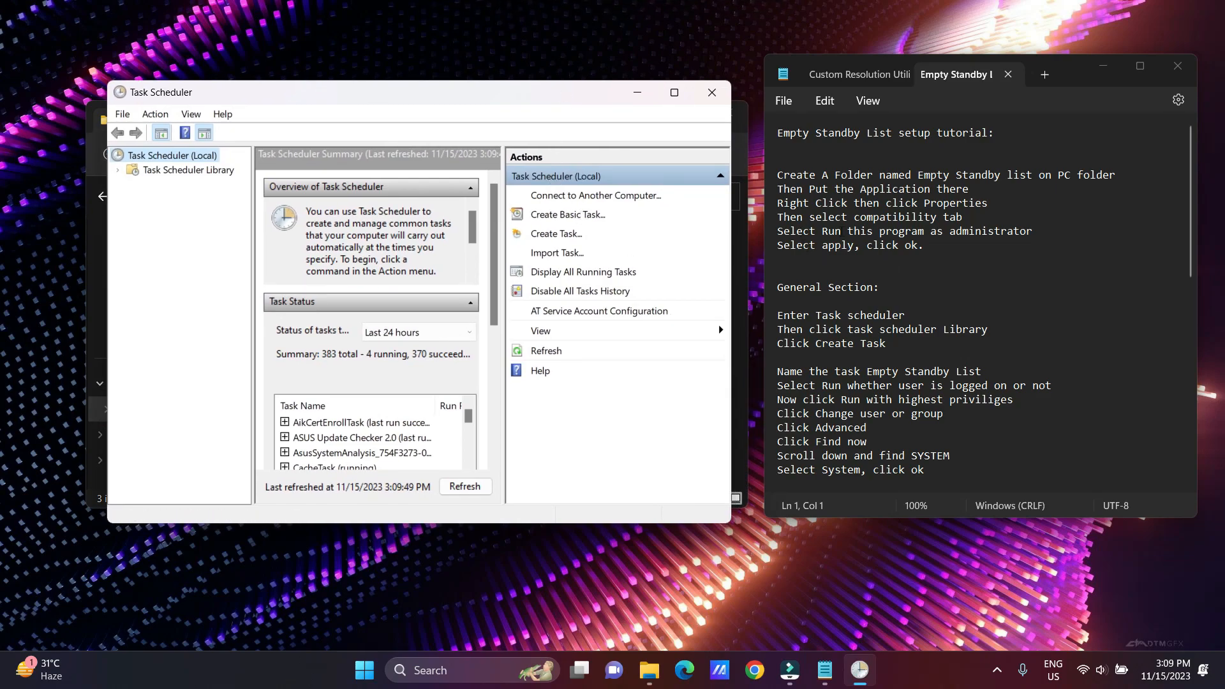
Start a new task named Empty Standby List in the Task Scheduler Library
scroll(865, 271, "down", 3)
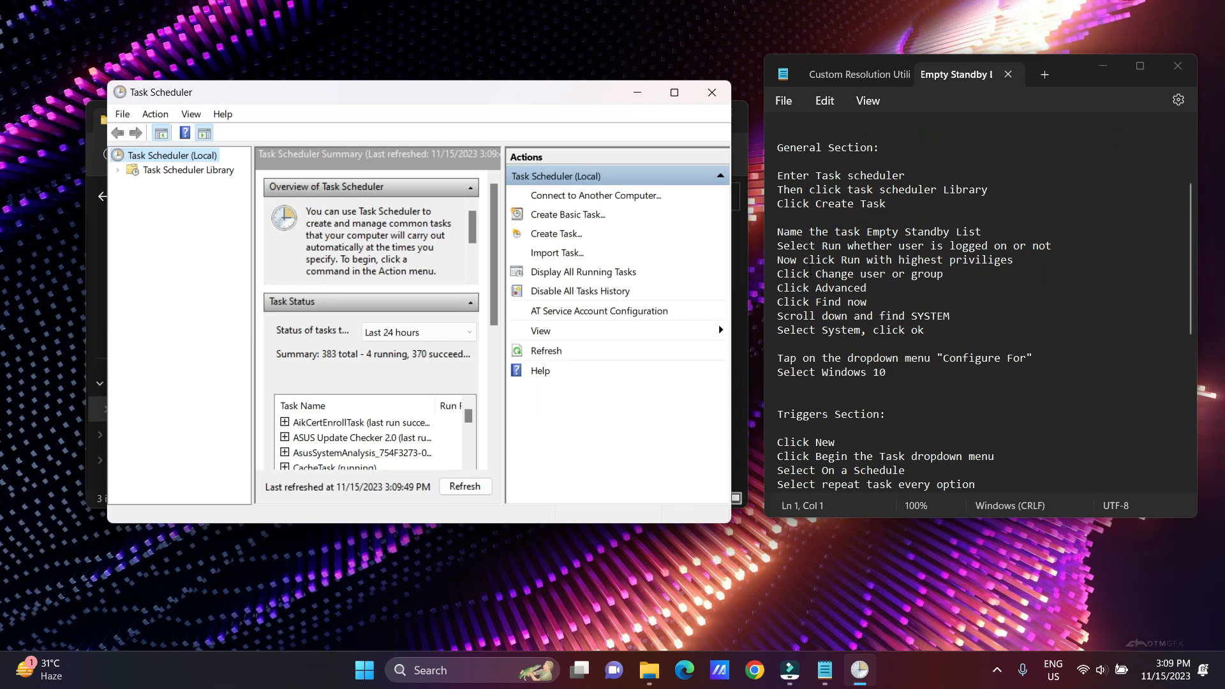
left_click(223, 173)
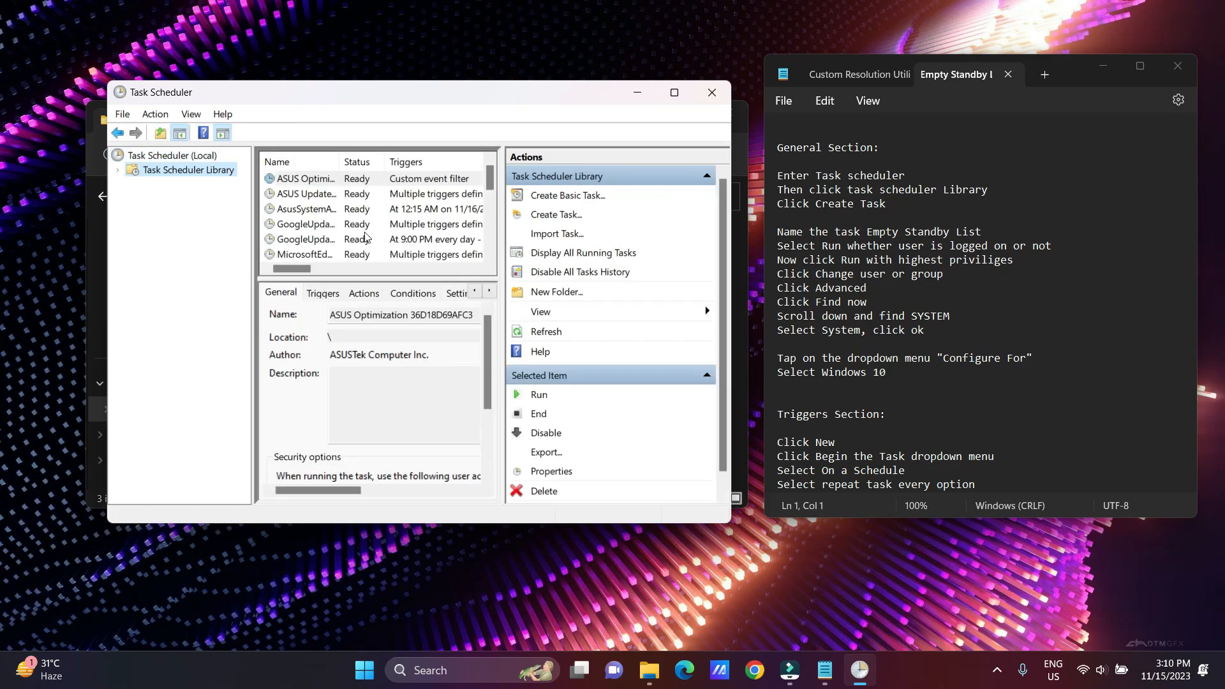
left_click(543, 217)
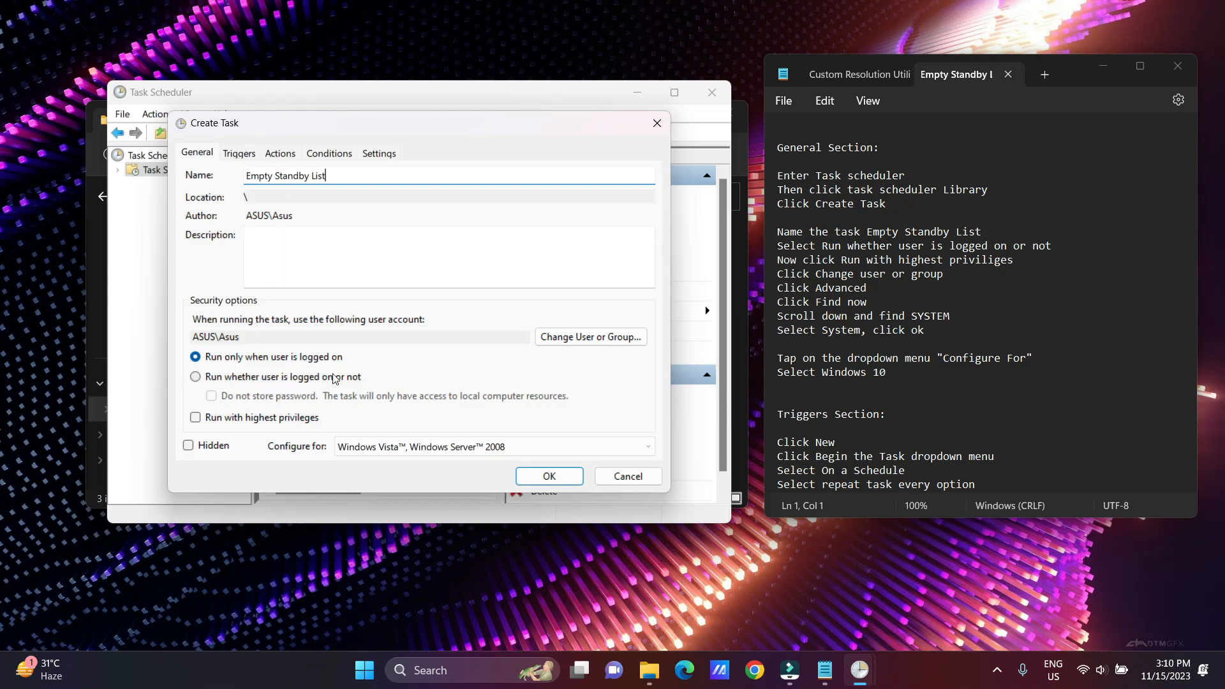
Set the task to run whether user is logged on or not, with highest privileges, configured for Windows 10
left_click(196, 377)
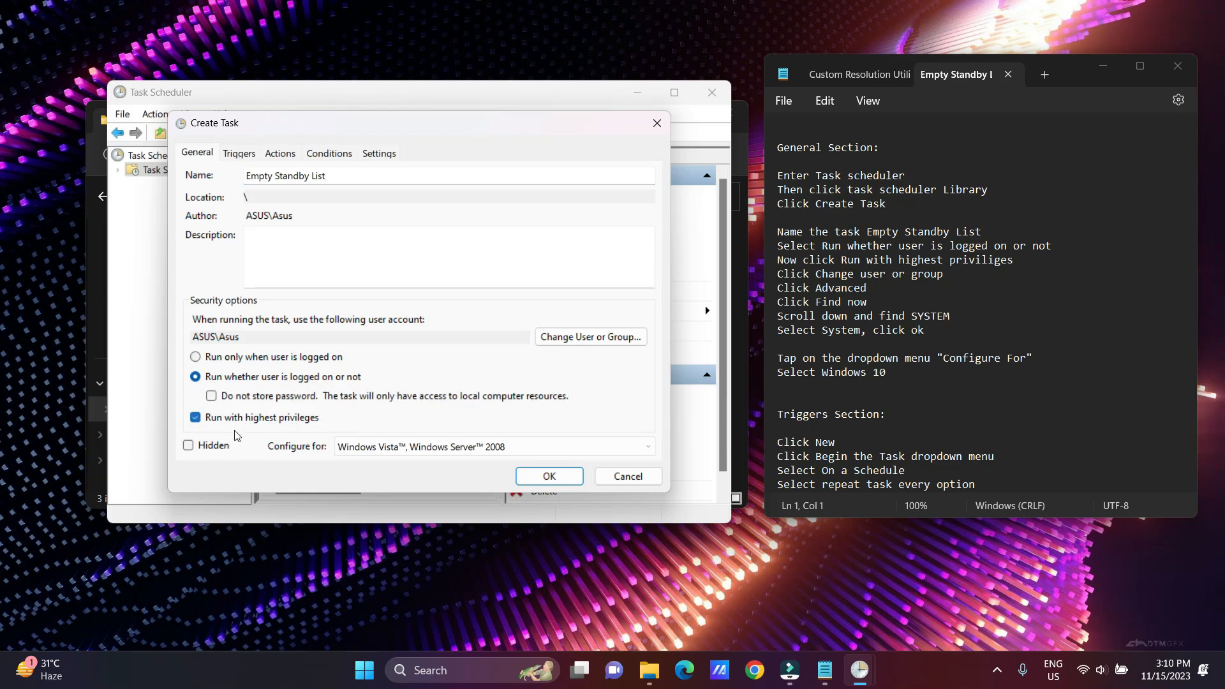
left_click(413, 449)
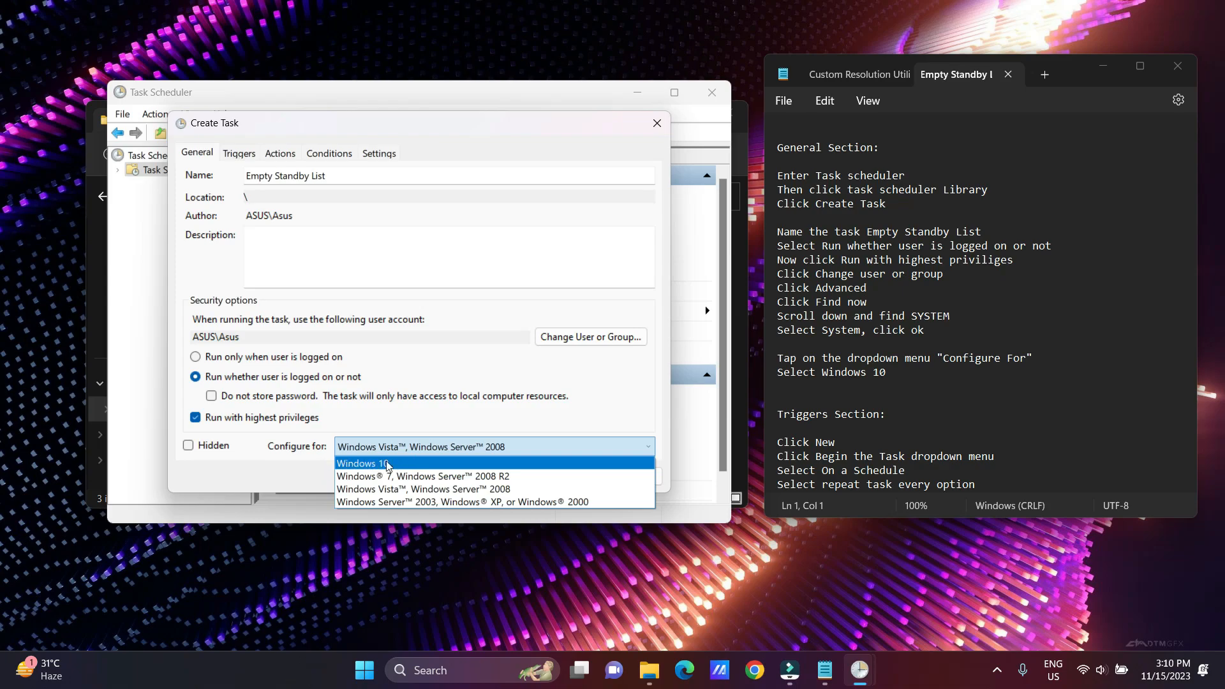
left_click(387, 464)
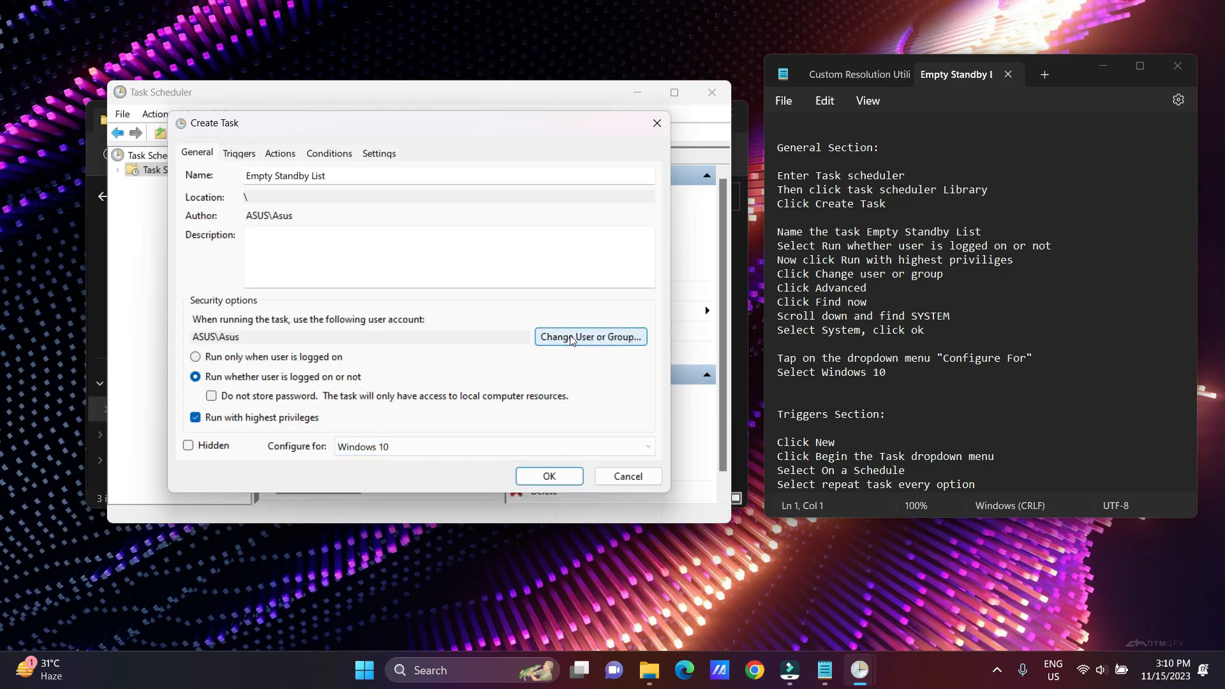
Change the account that runs the task to SYSTEM by finding it in the advanced user search
left_click(602, 338)
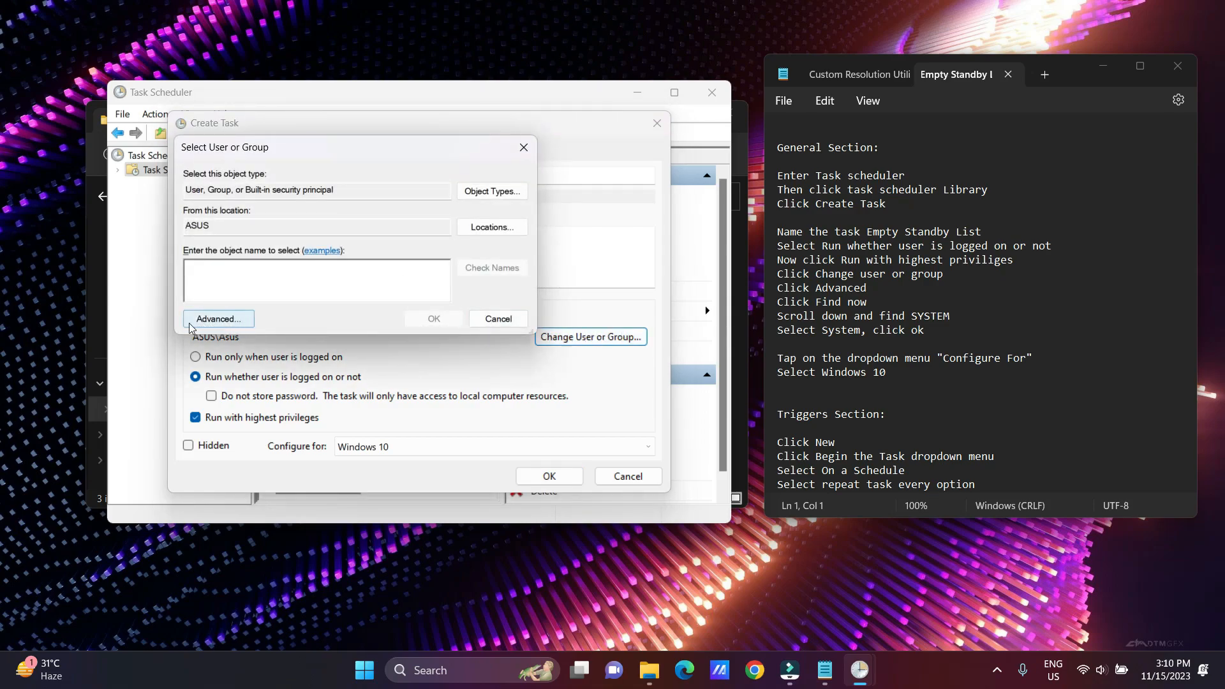
left_click(238, 324)
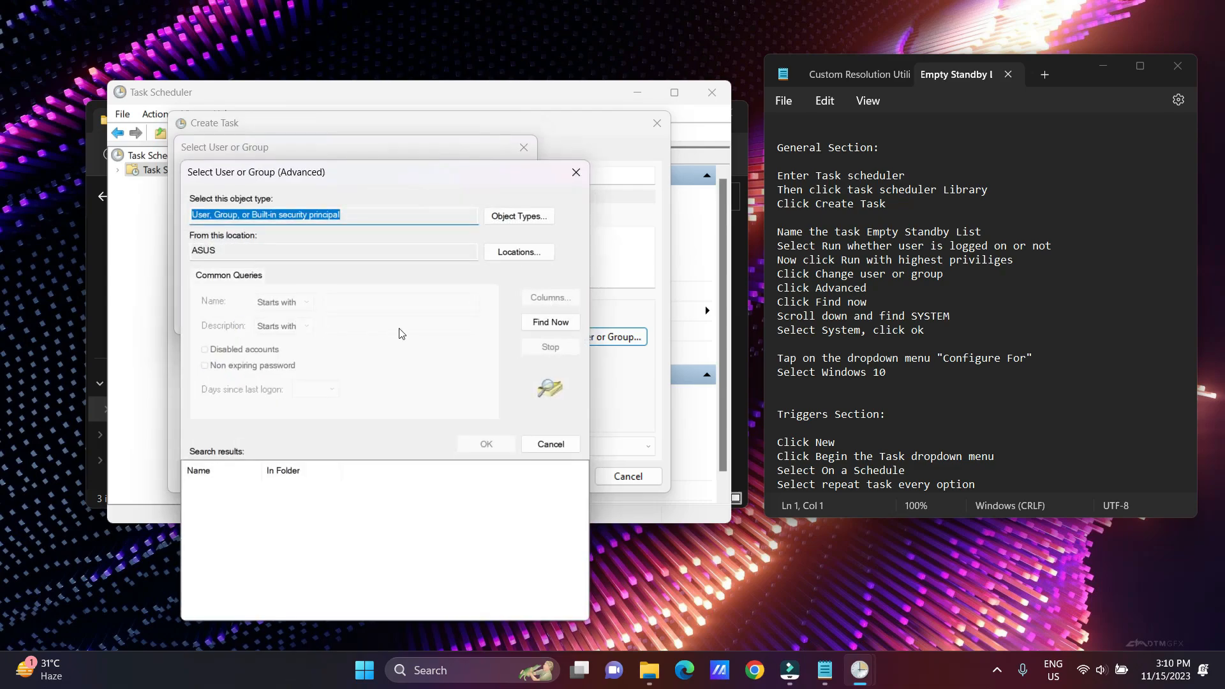
left_click(550, 326)
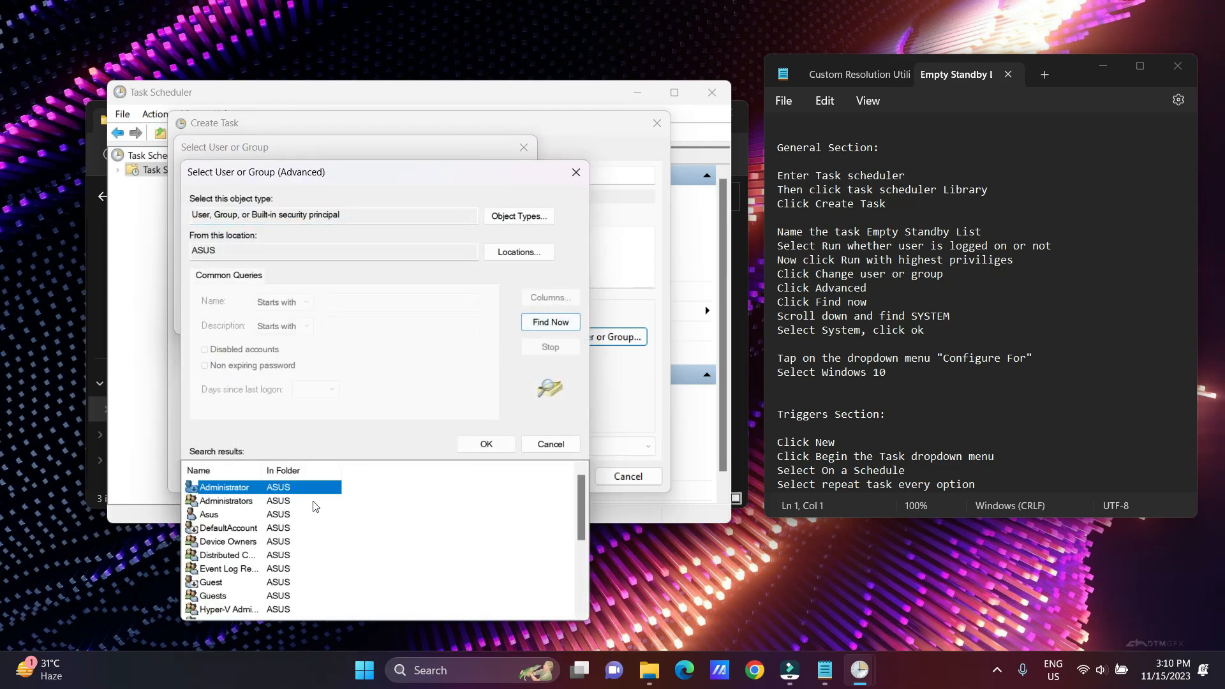
scroll(249, 524, "down", 3)
scroll(246, 524, "down", 1)
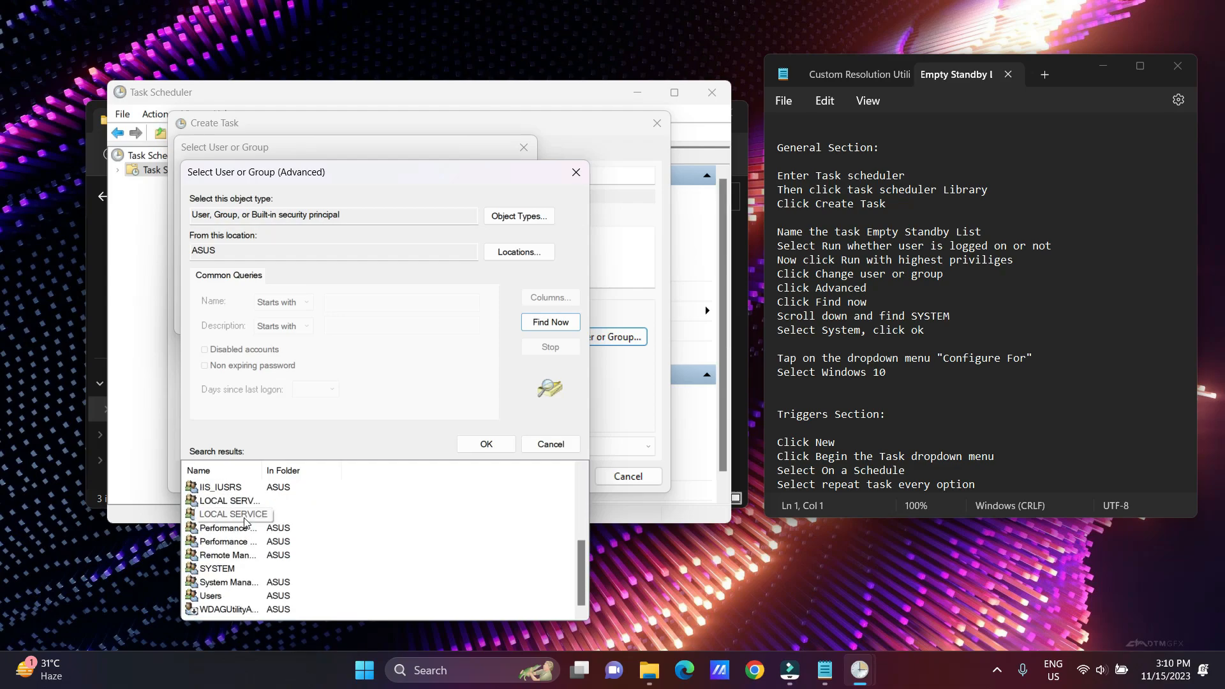
left_click(233, 568)
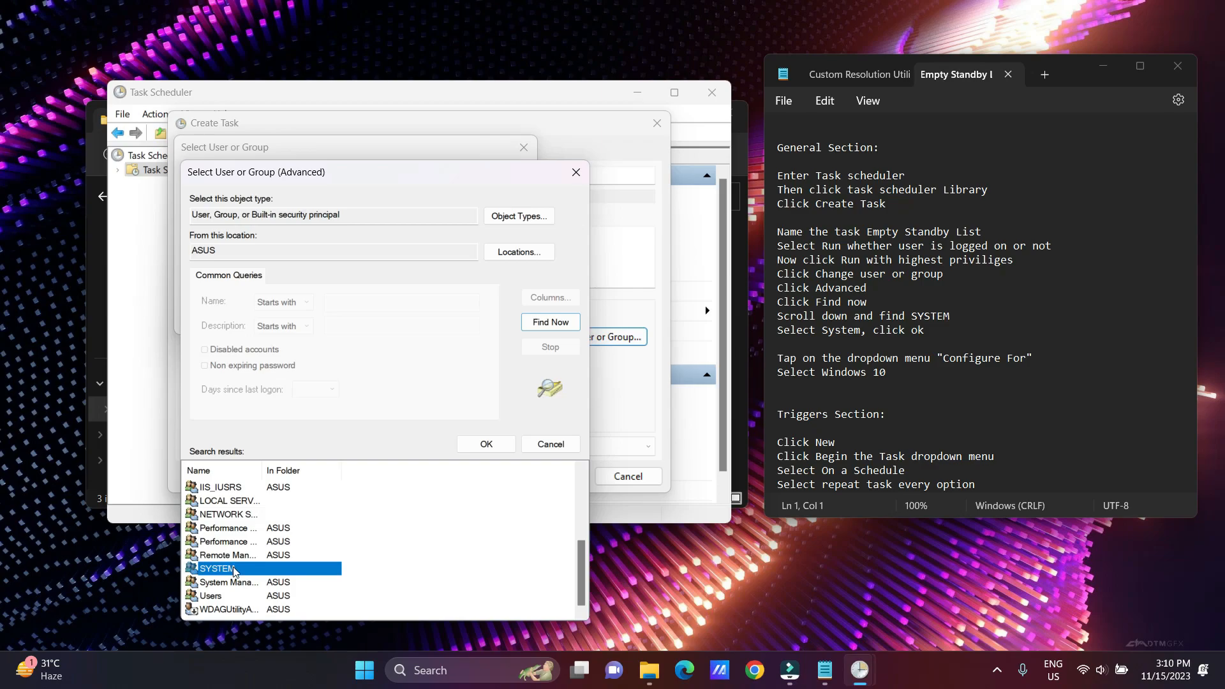
double_click(232, 569)
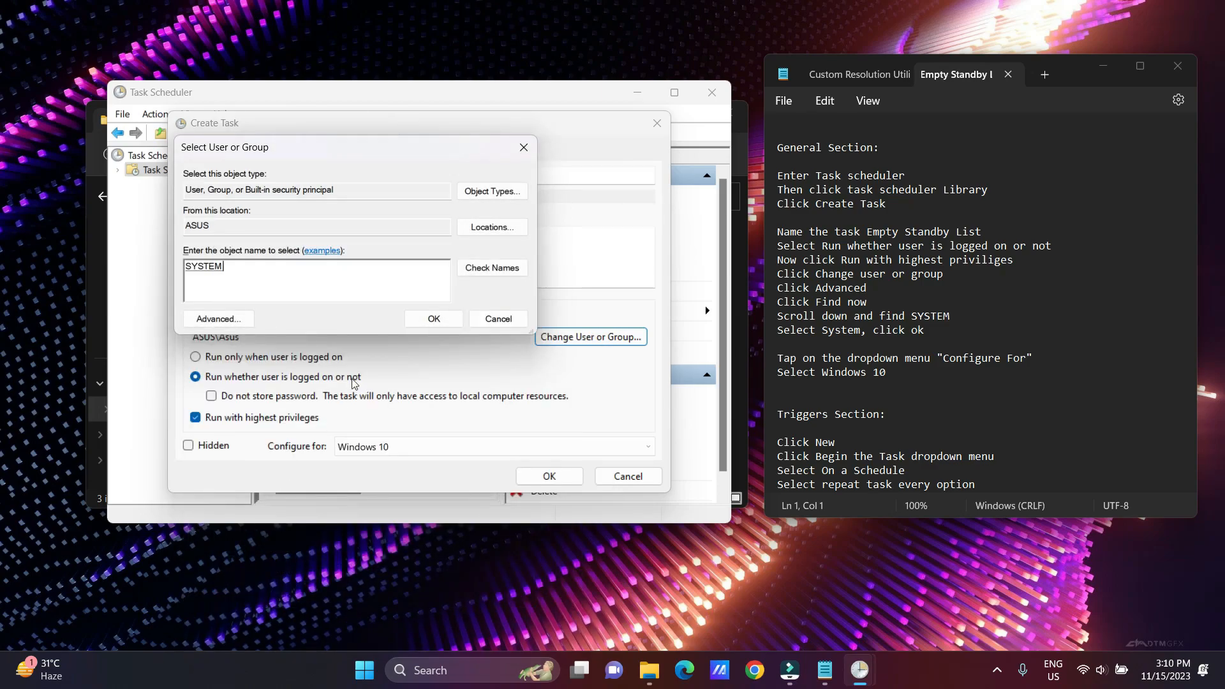
left_click(411, 327)
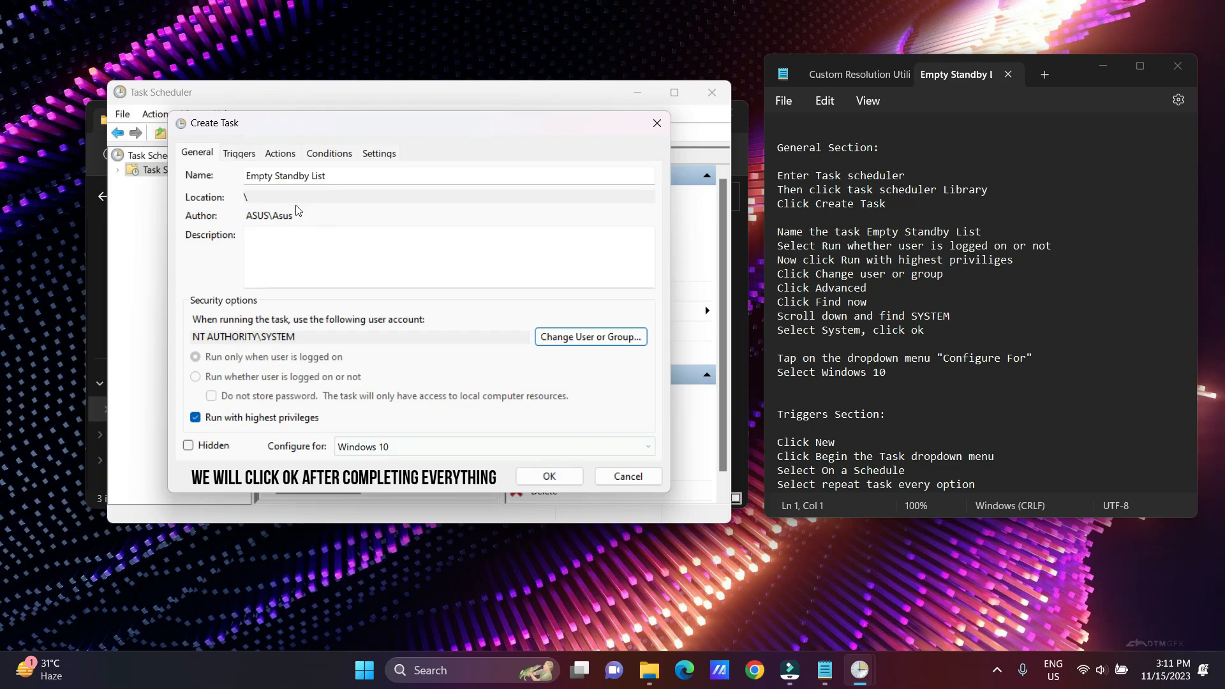
Start a new trigger for the task that begins on a schedule, keeping its dialog clear of the tutorial notes
left_click(239, 153)
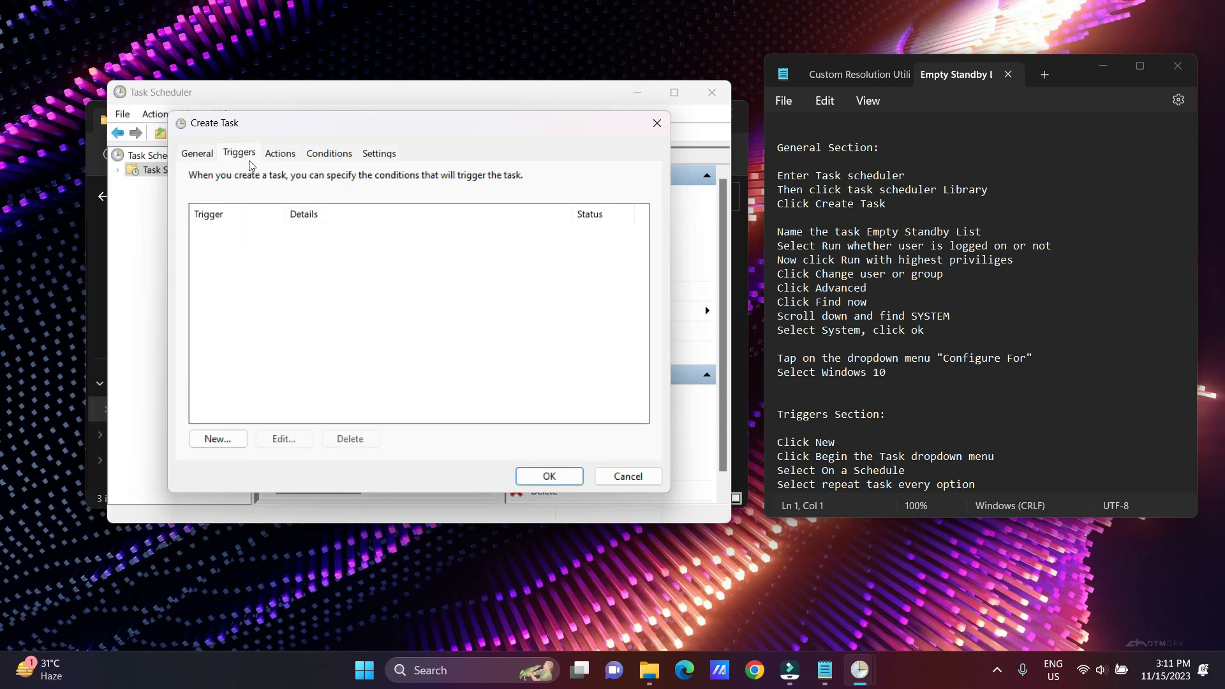
left_click(217, 444)
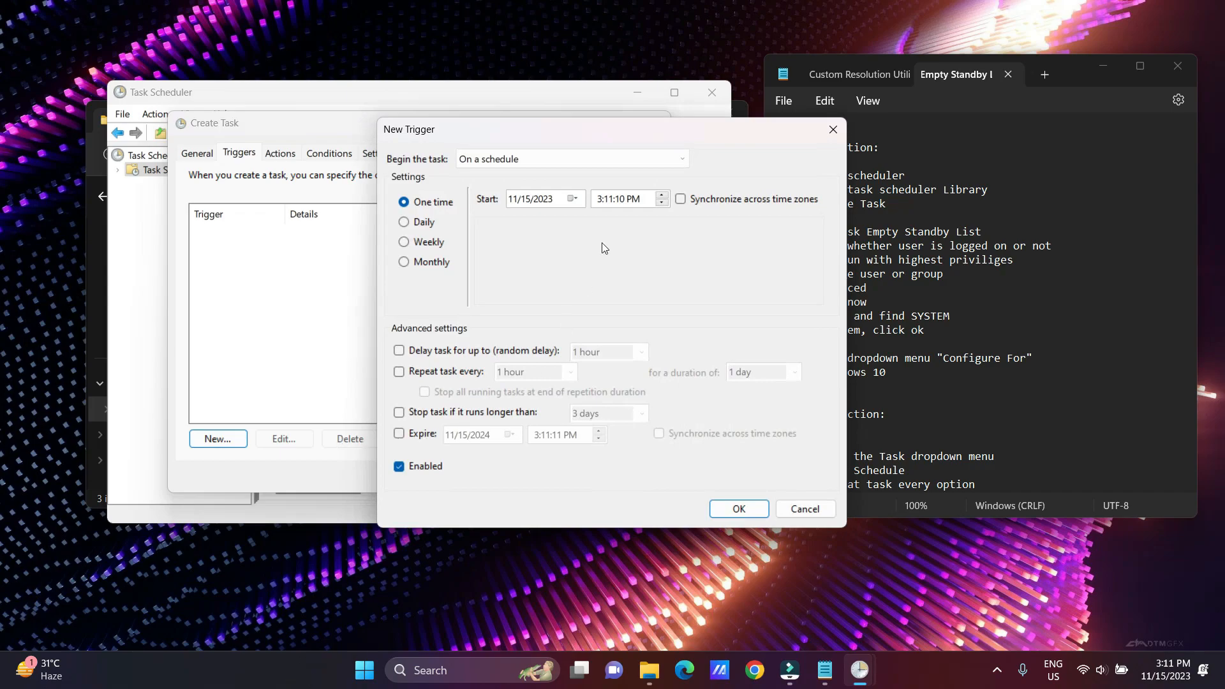
left_click_drag(657, 128, 468, 107)
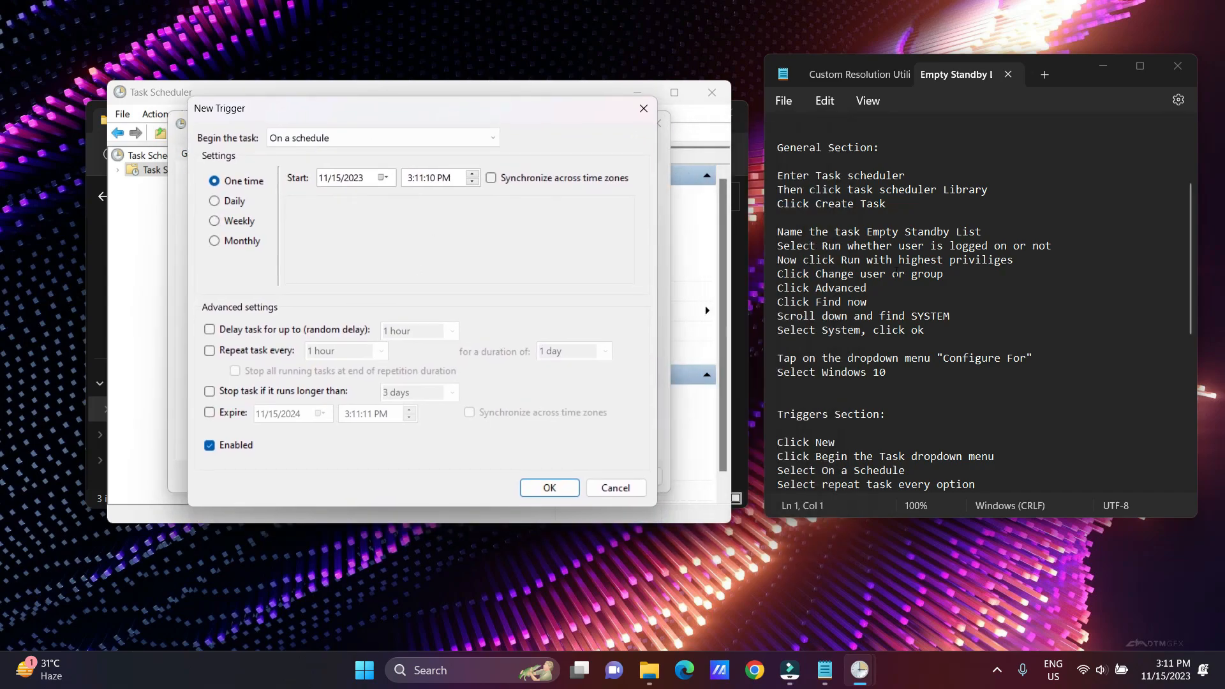
scroll(898, 273, "down", 1)
scroll(898, 273, "down", 6)
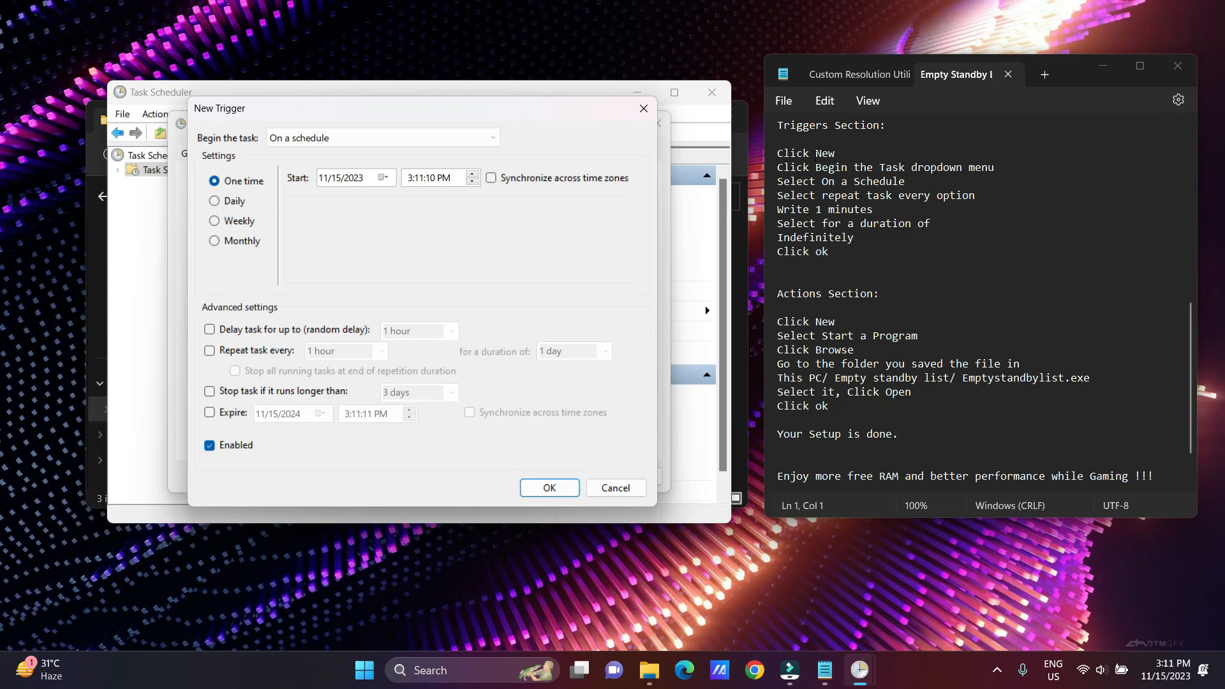
left_click(447, 140)
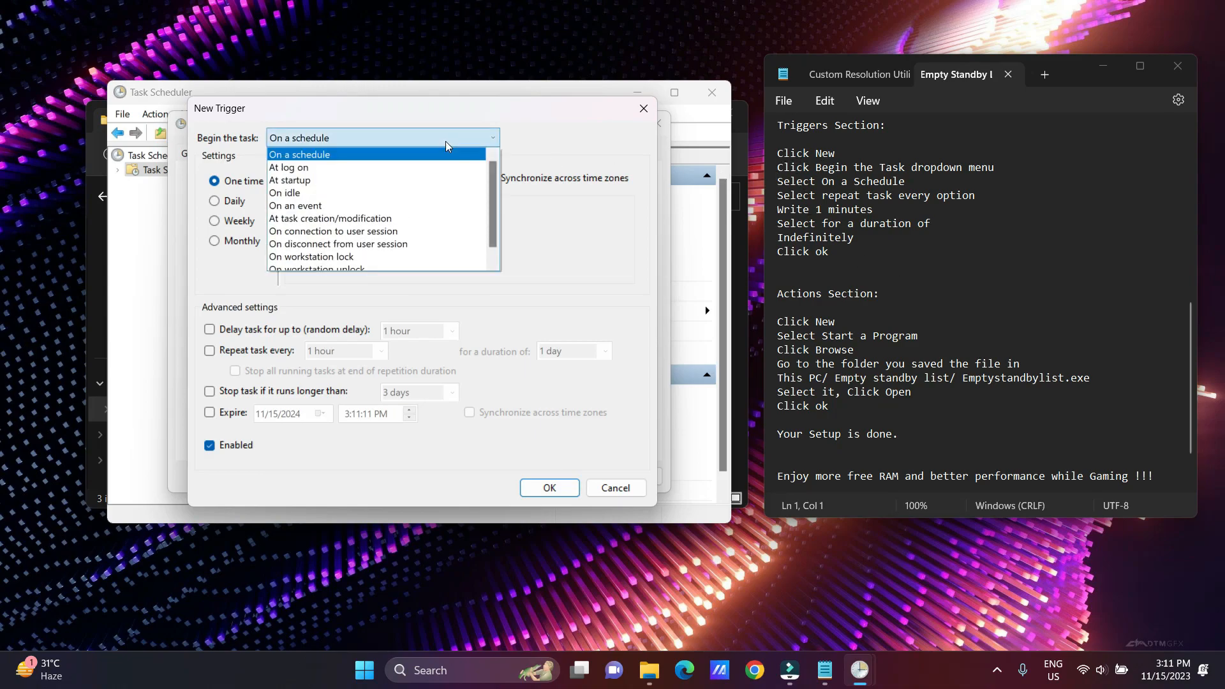
left_click(313, 156)
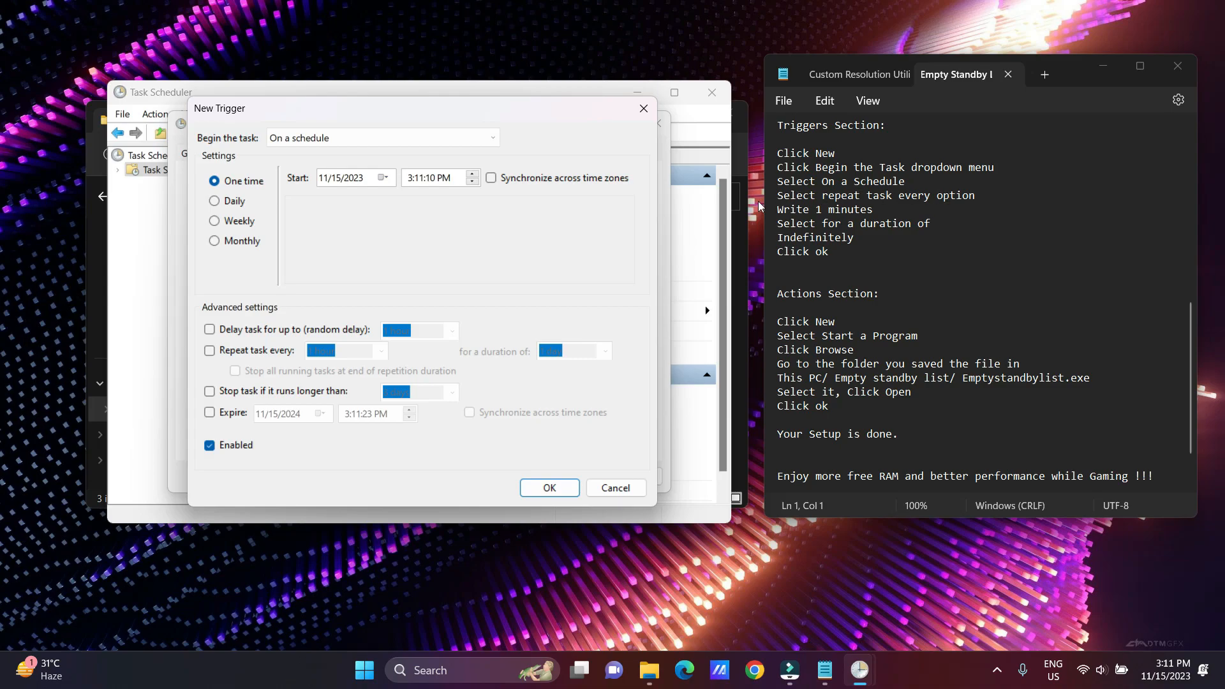
Set the trigger to repeat the task every 1 minutes for a duration of Indefinitely, and save the trigger
left_click(214, 353)
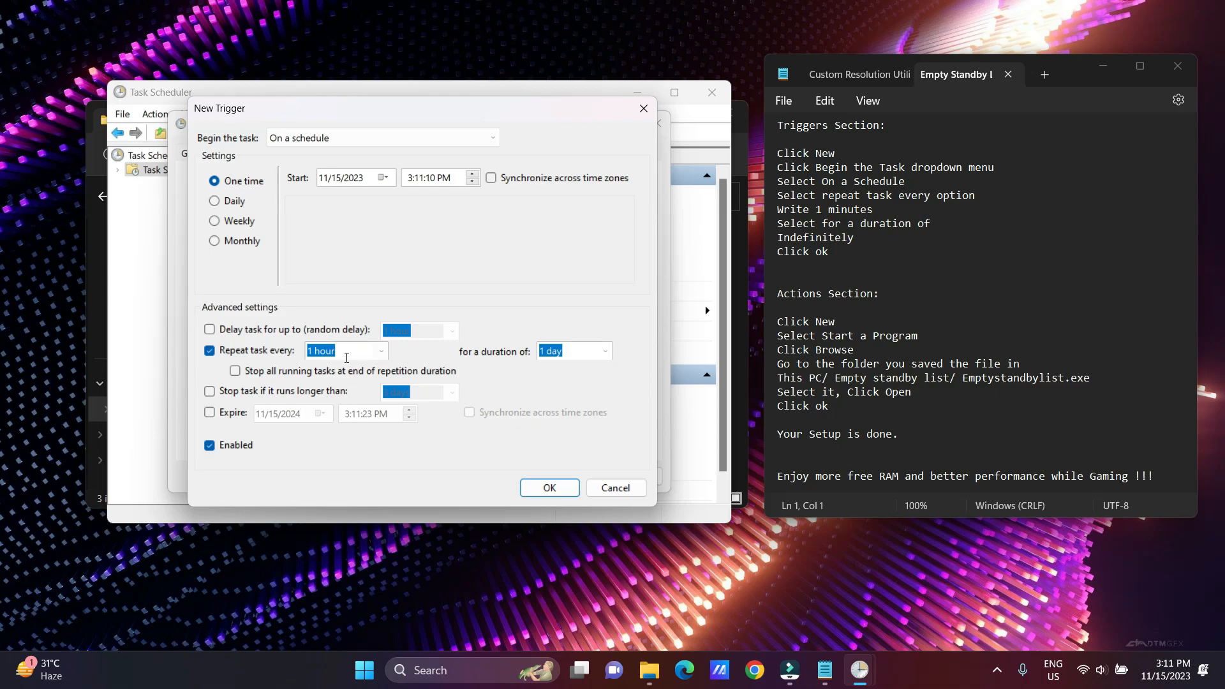
key("BackSpace")
type("1")
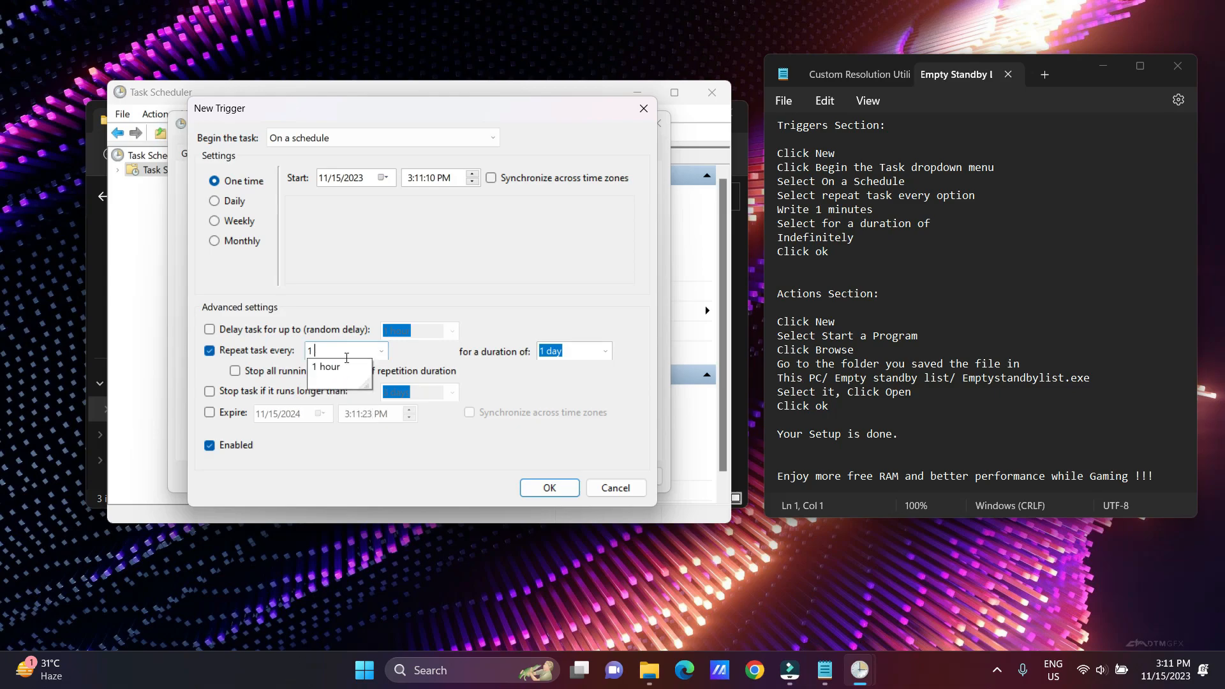
type(" minutes")
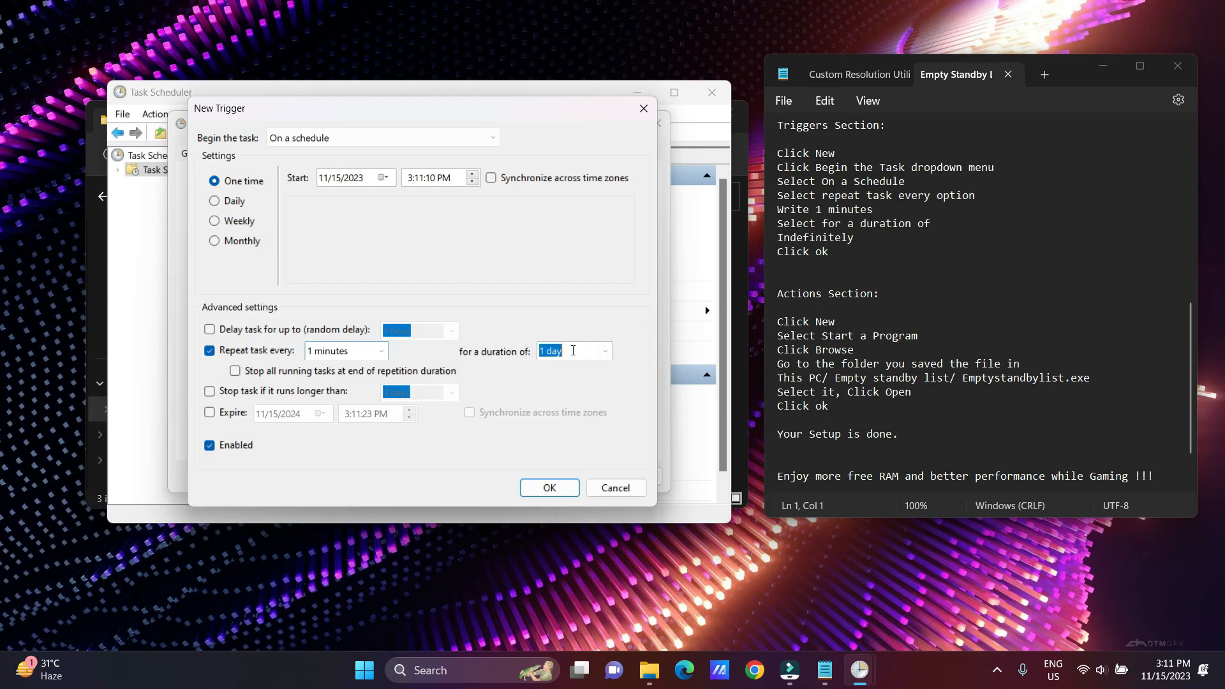
left_click(605, 351)
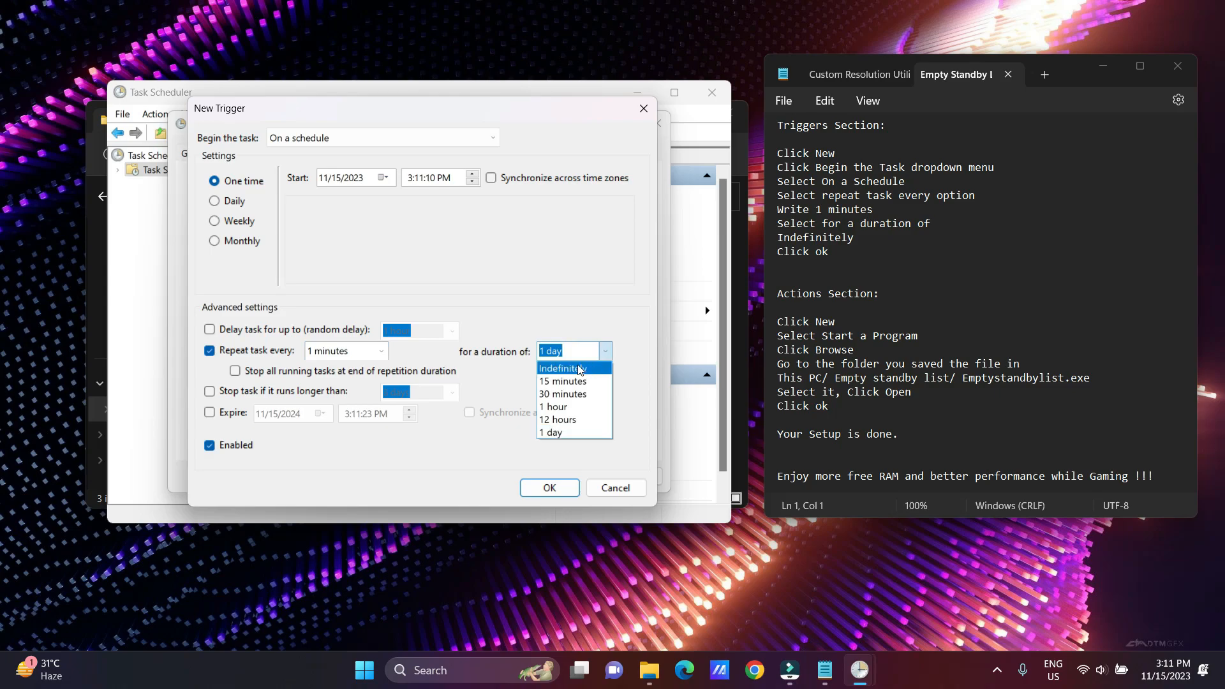
left_click(581, 369)
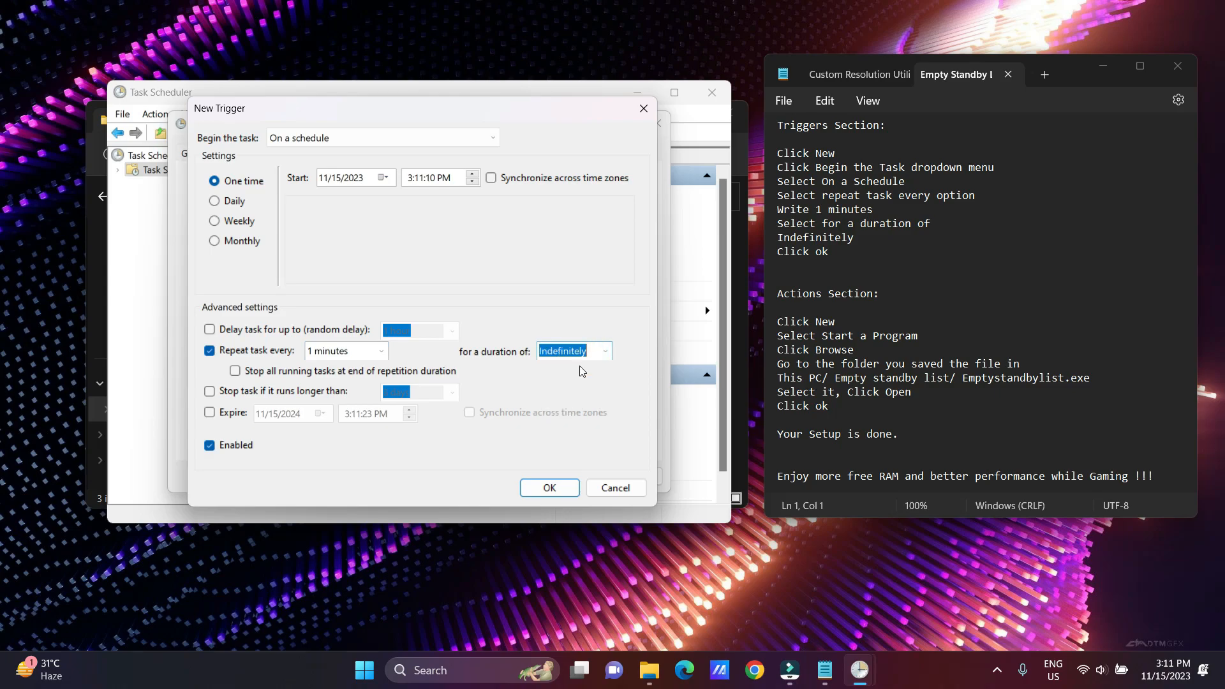
left_click(549, 488)
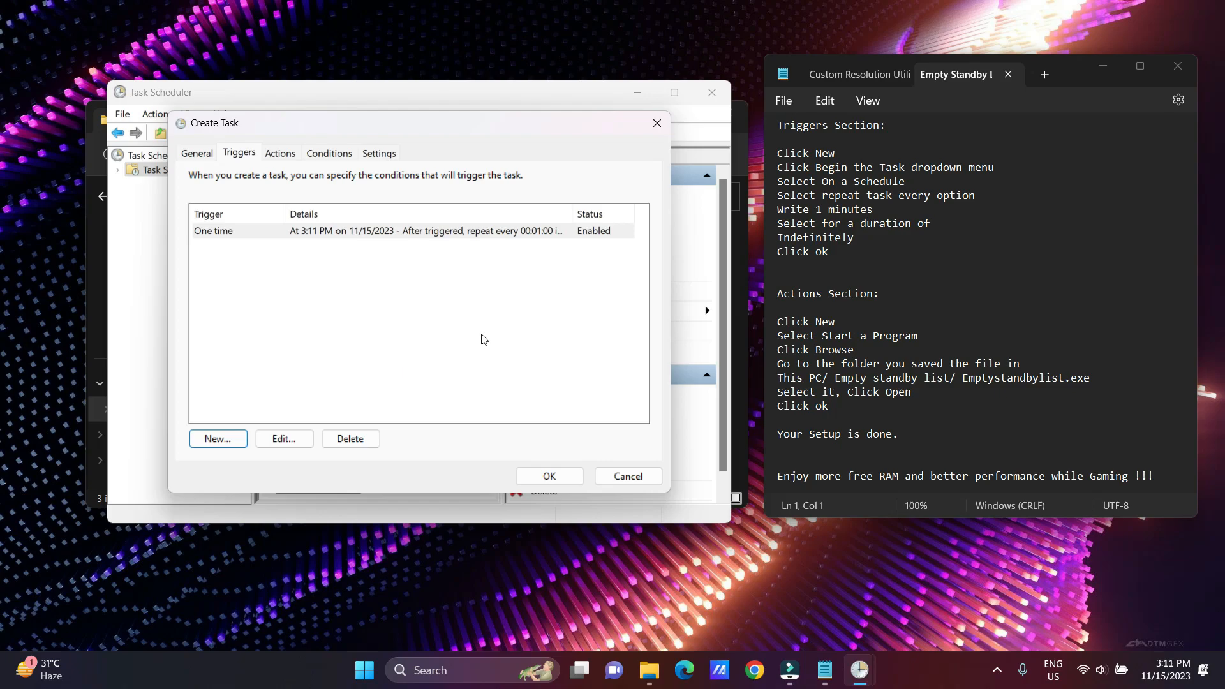
Start a new action of type Start a program for the task, keeping its dialog clear of the tutorial notes
left_click(277, 160)
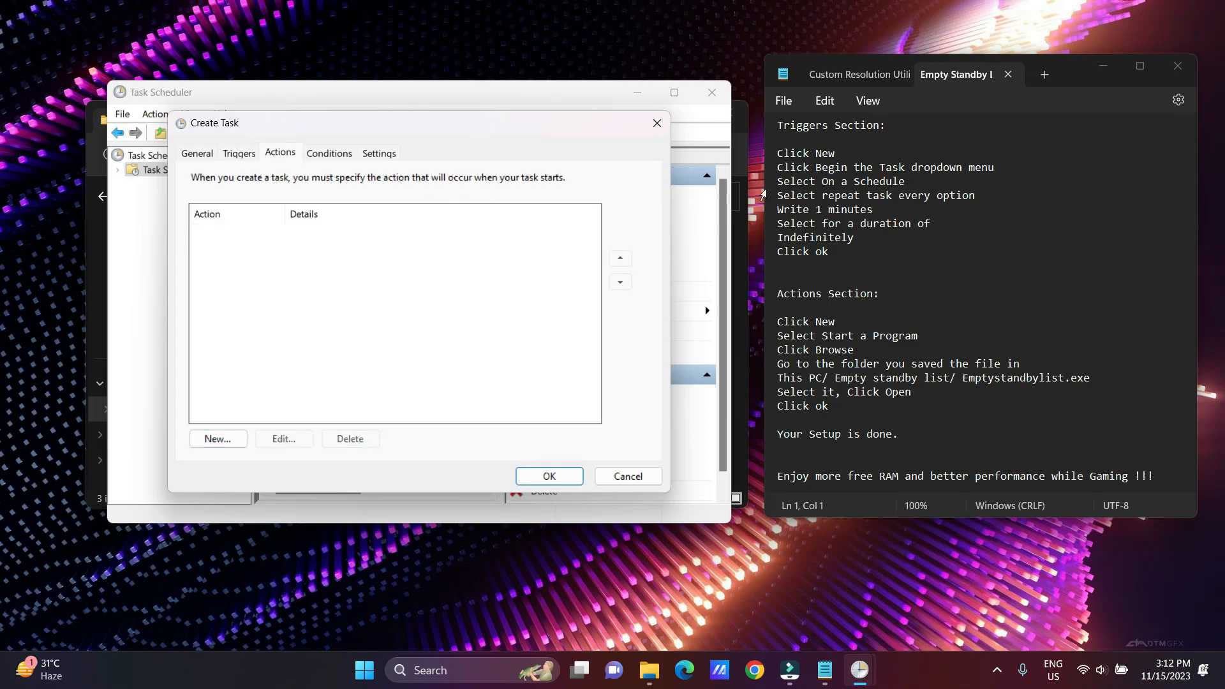
scroll(822, 237, "down", 1)
scroll(823, 236, "down", 1)
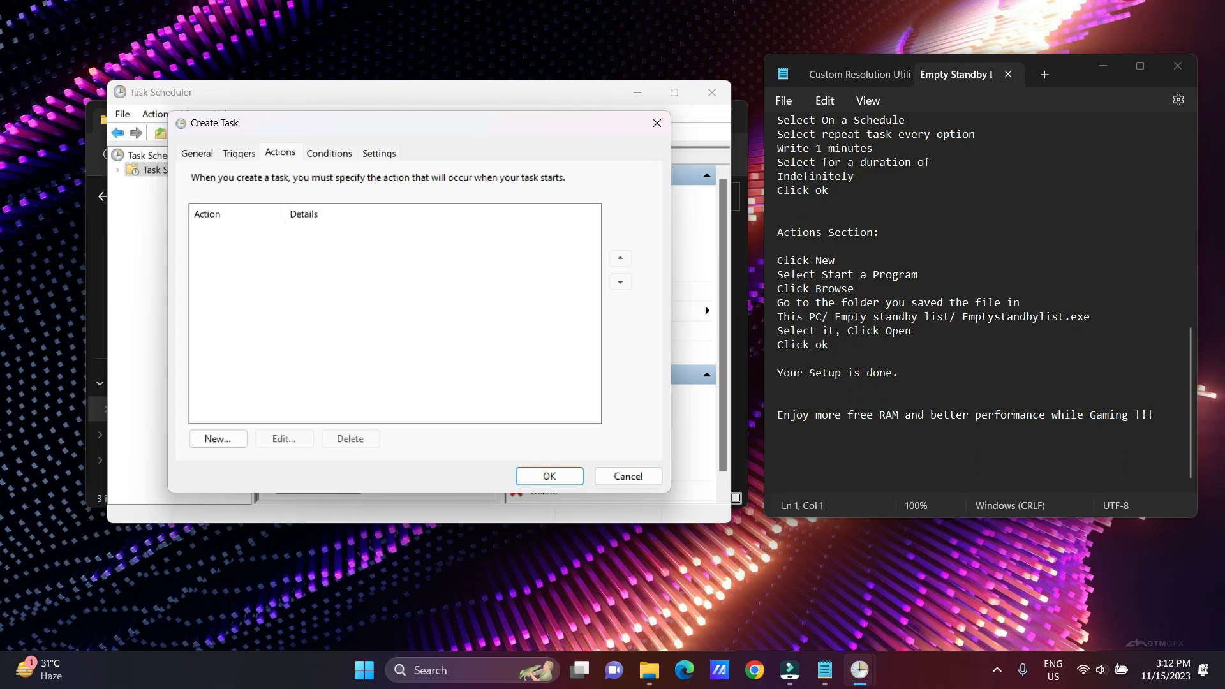
left_click(211, 442)
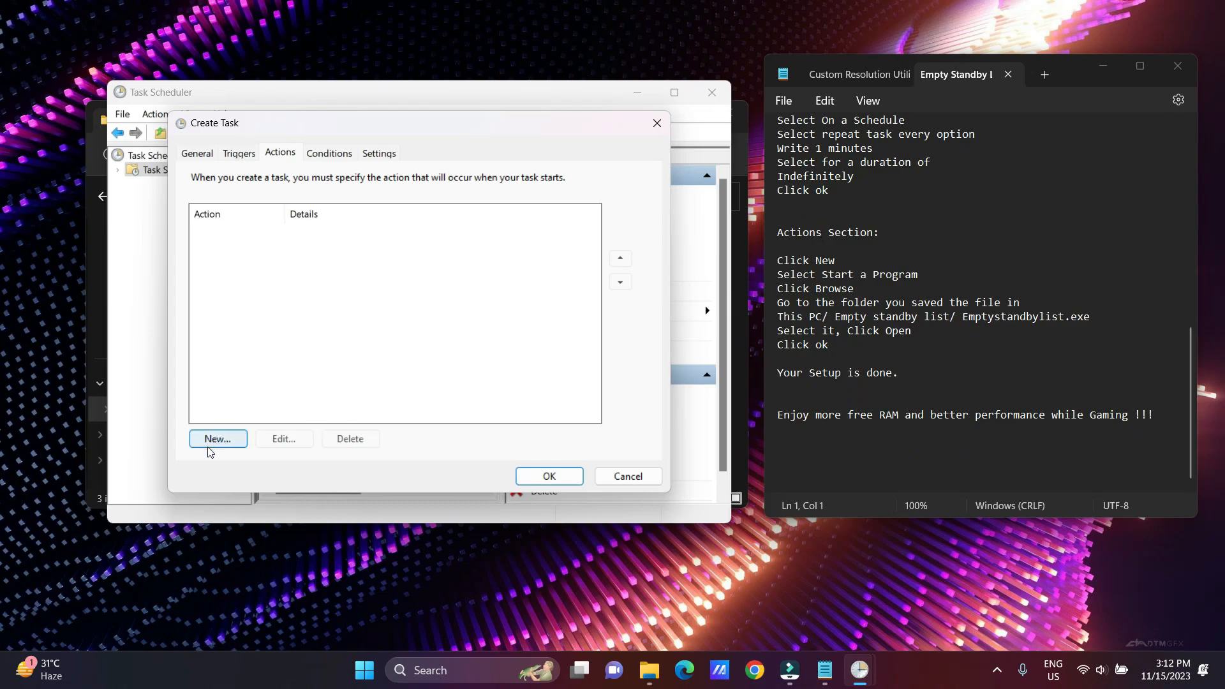
left_click_drag(561, 127, 303, 109)
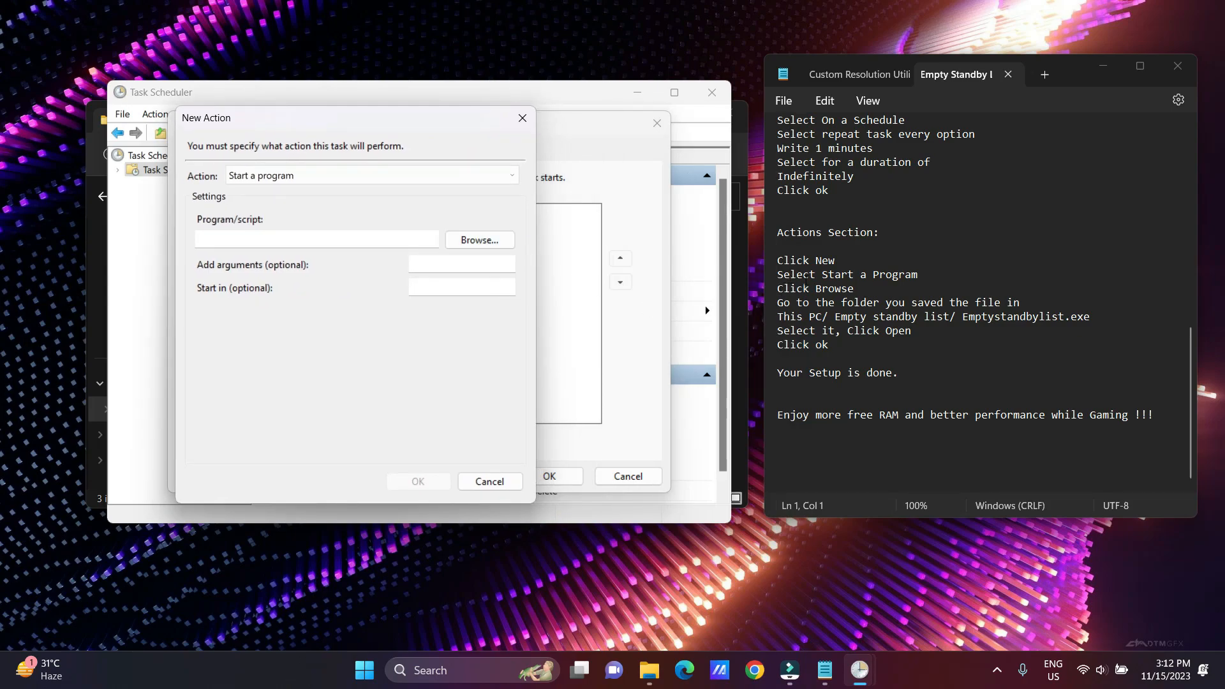
left_click(371, 181)
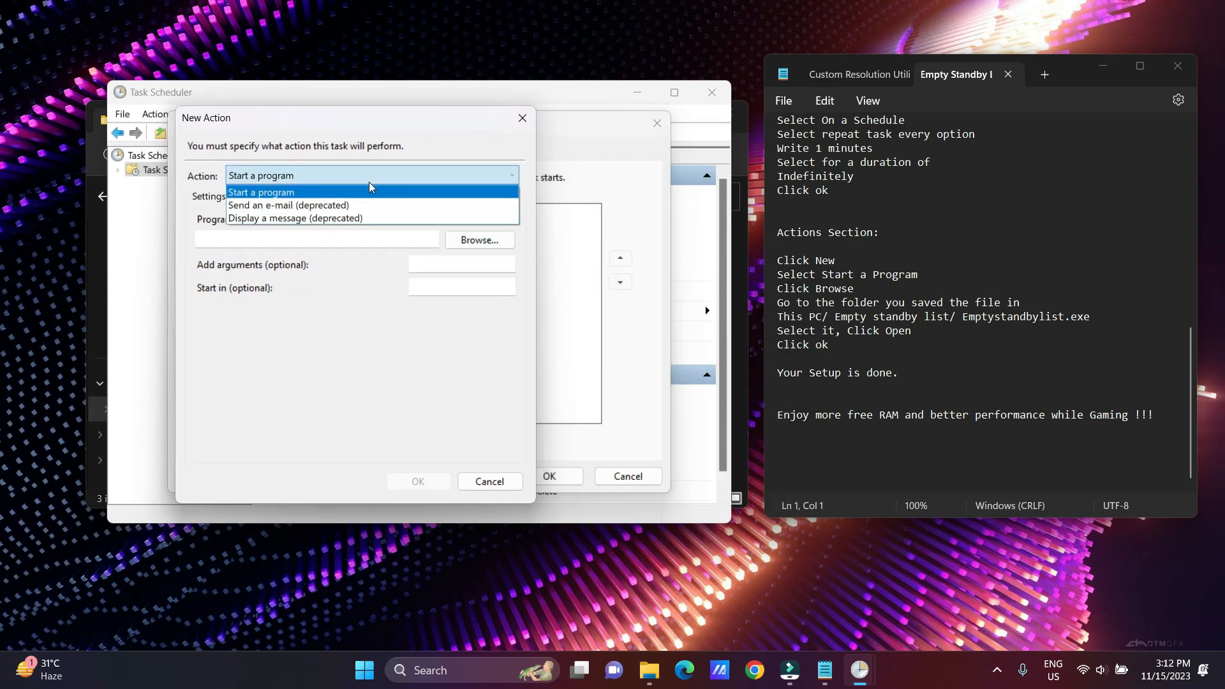
left_click(331, 193)
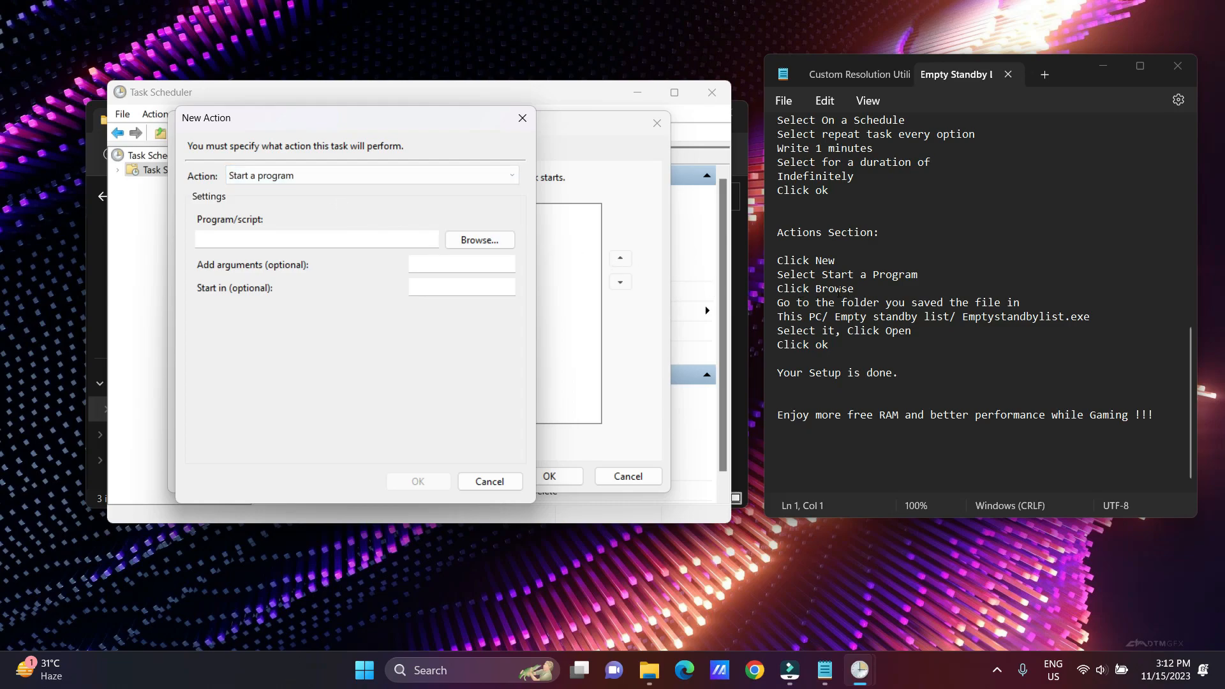
Set the action's program to EmptyStandbyList.exe from the Empty Standby List folder on drive C, and save the action and the task
left_click(473, 239)
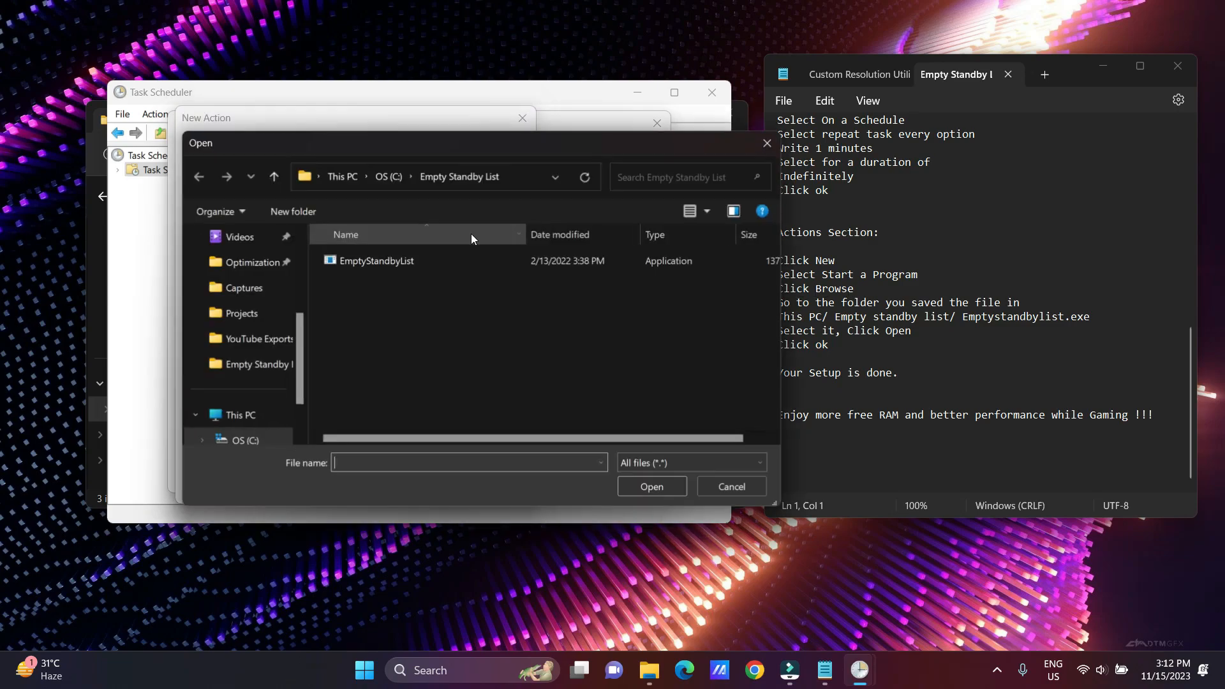
left_click_drag(399, 132, 393, 116)
scroll(185, 287, "up", 1)
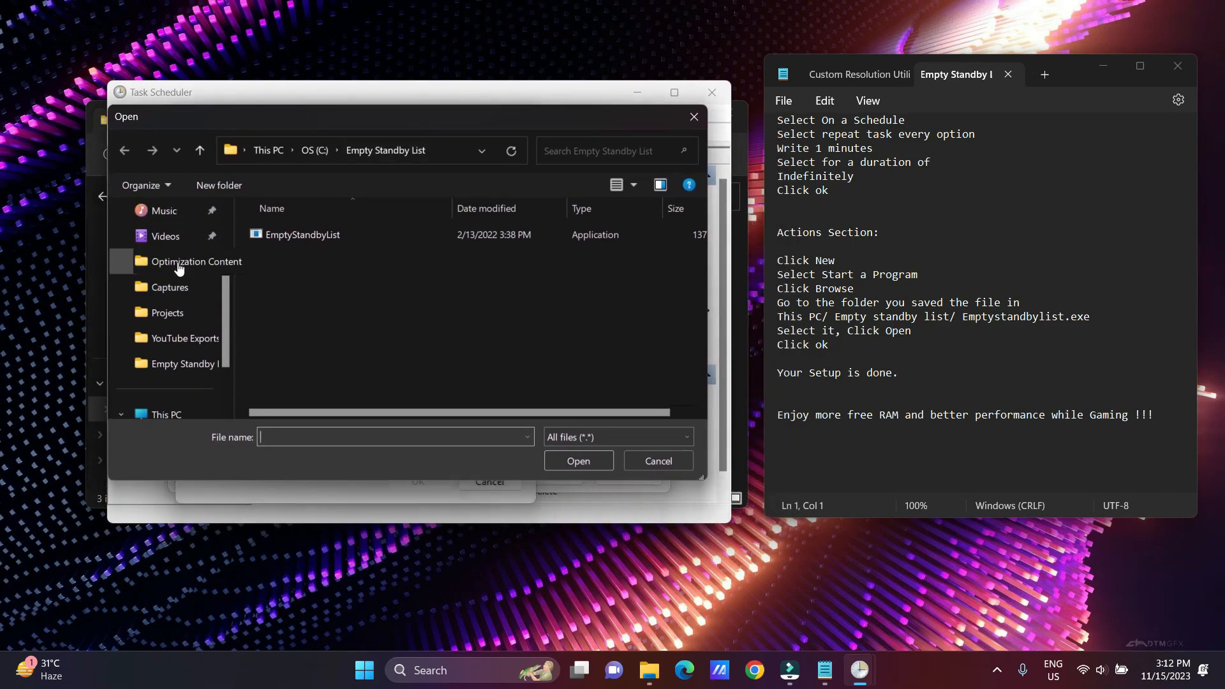
scroll(166, 348, "down", 2)
left_click(170, 338)
scroll(373, 312, "down", 1)
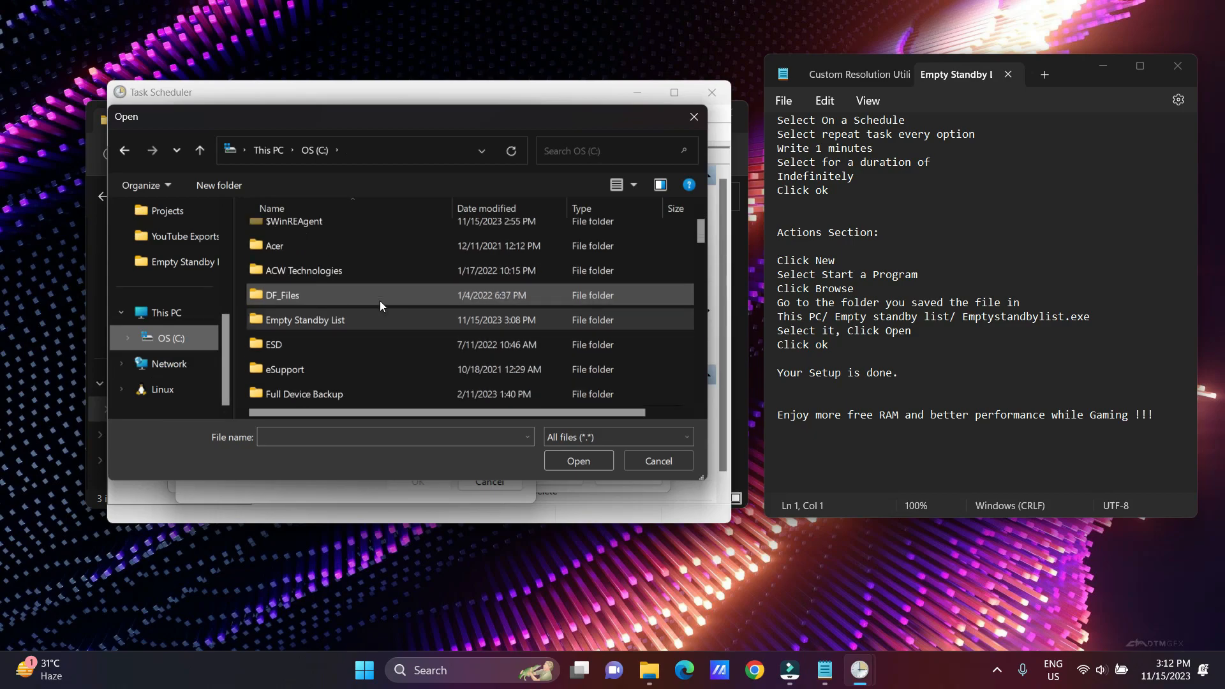
double_click(338, 316)
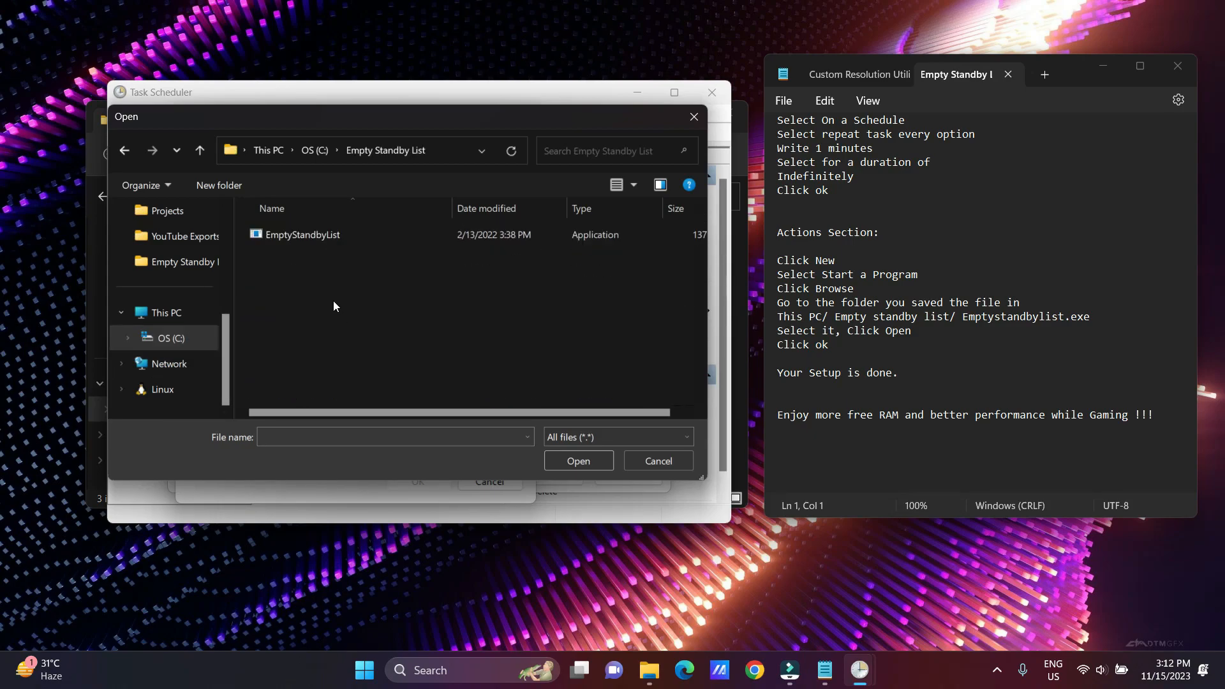
left_click(348, 234)
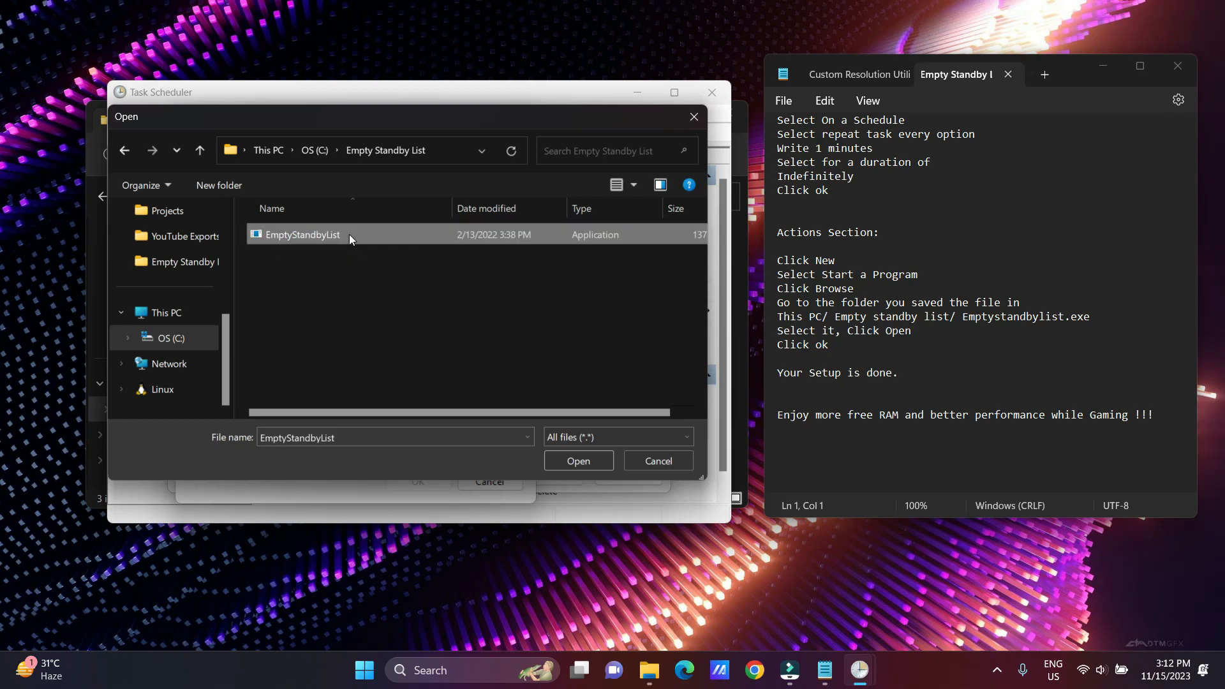
left_click(569, 461)
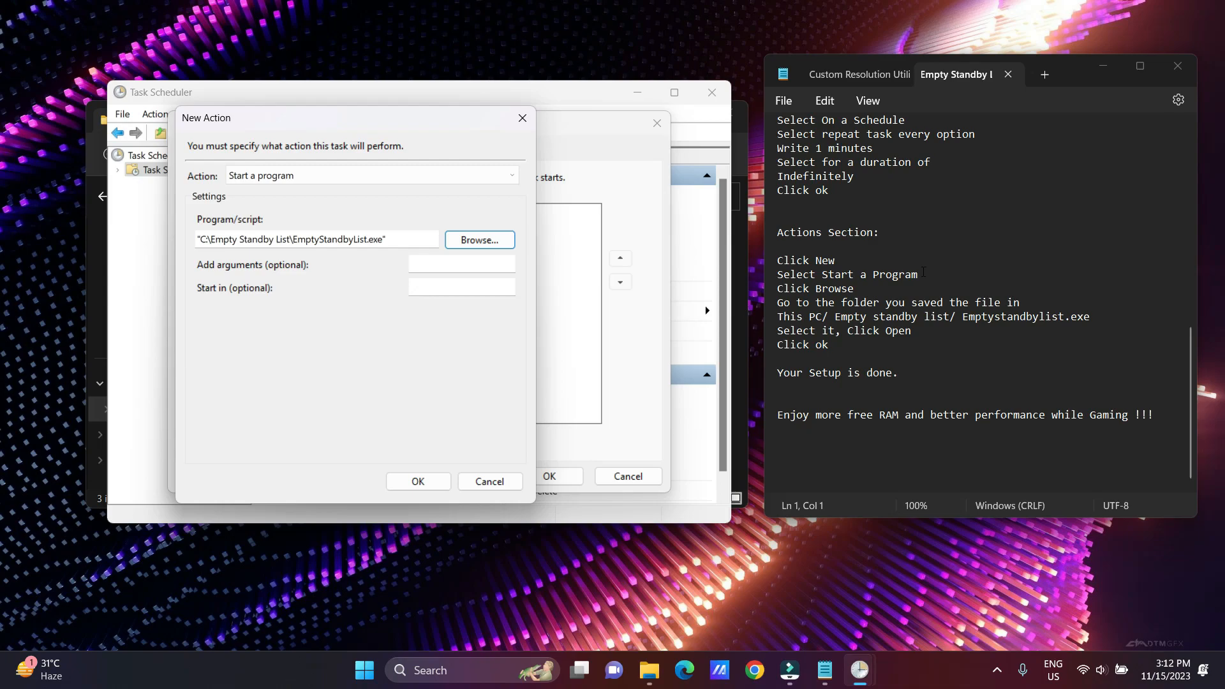
left_click(418, 482)
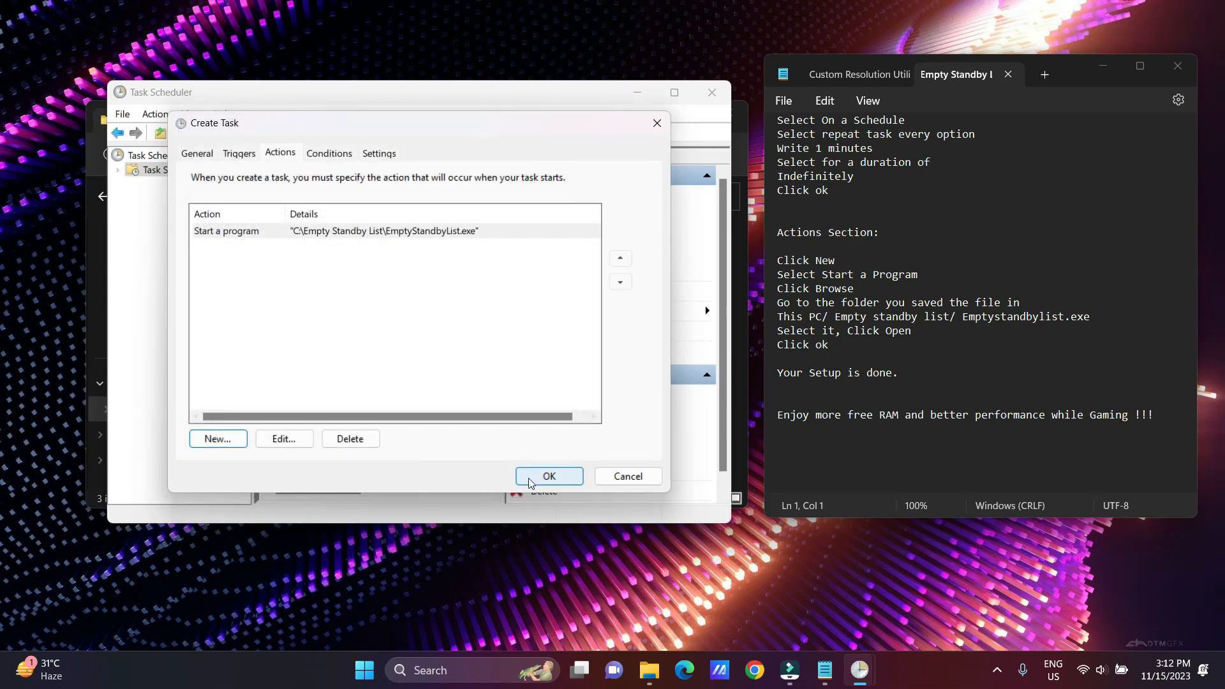
left_click(548, 479)
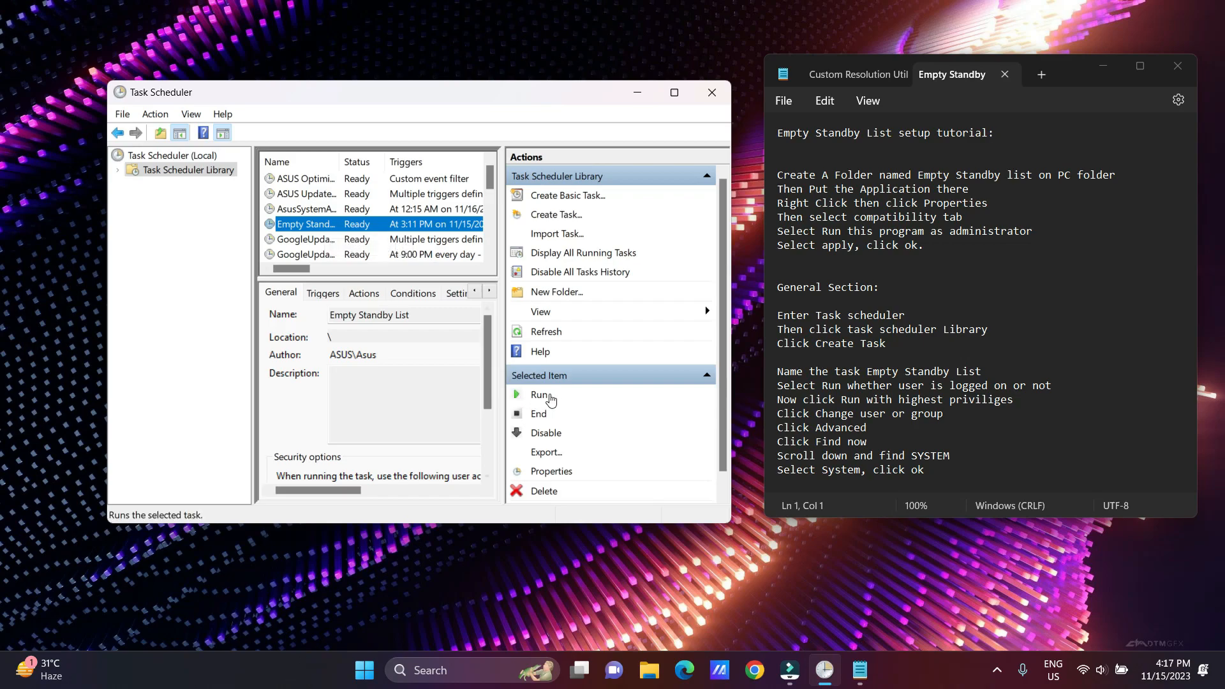
Run the Empty Standby List task and close Task Scheduler
left_click(540, 395)
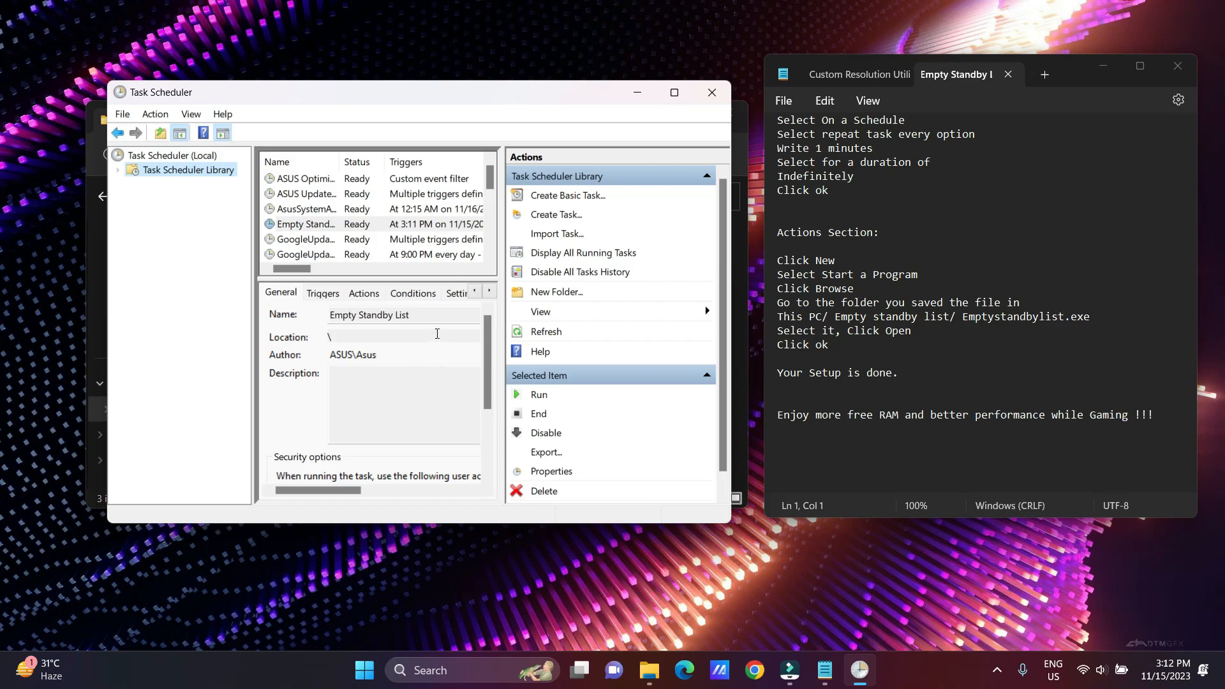
left_click(713, 93)
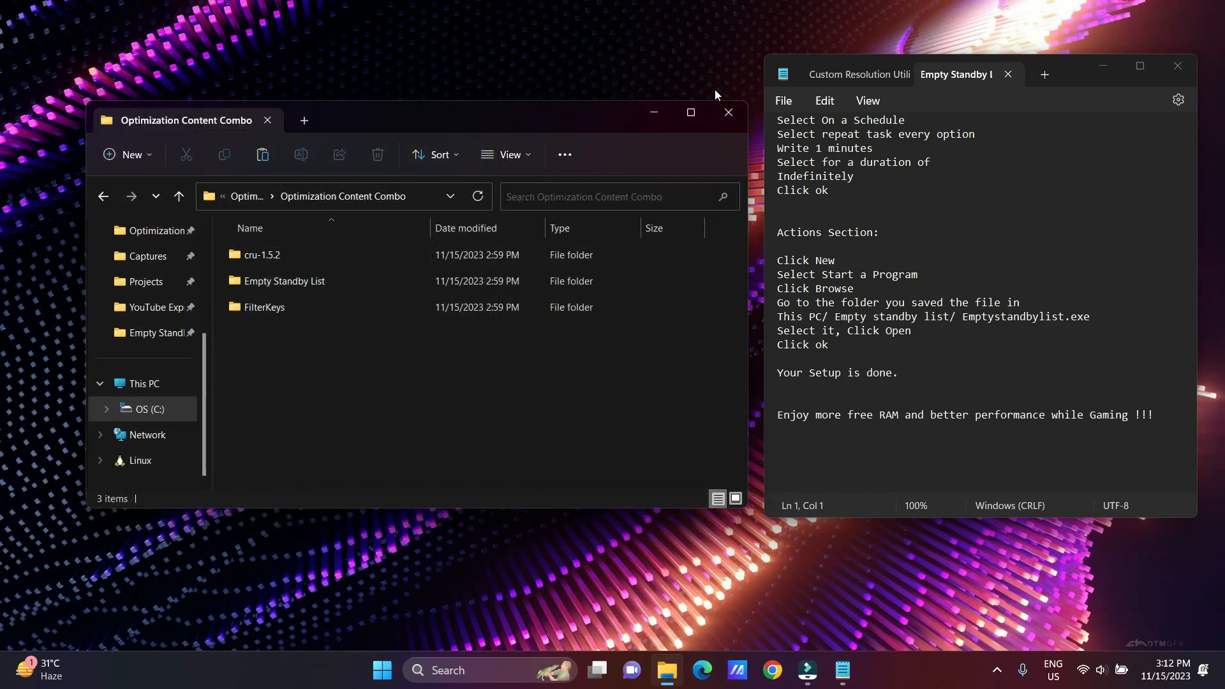
Close the Empty Standby List notes and open the FilterKeys Setter Setup text file from the FilterKeys folder
left_click(1177, 66)
left_click_drag(525, 112, 713, 124)
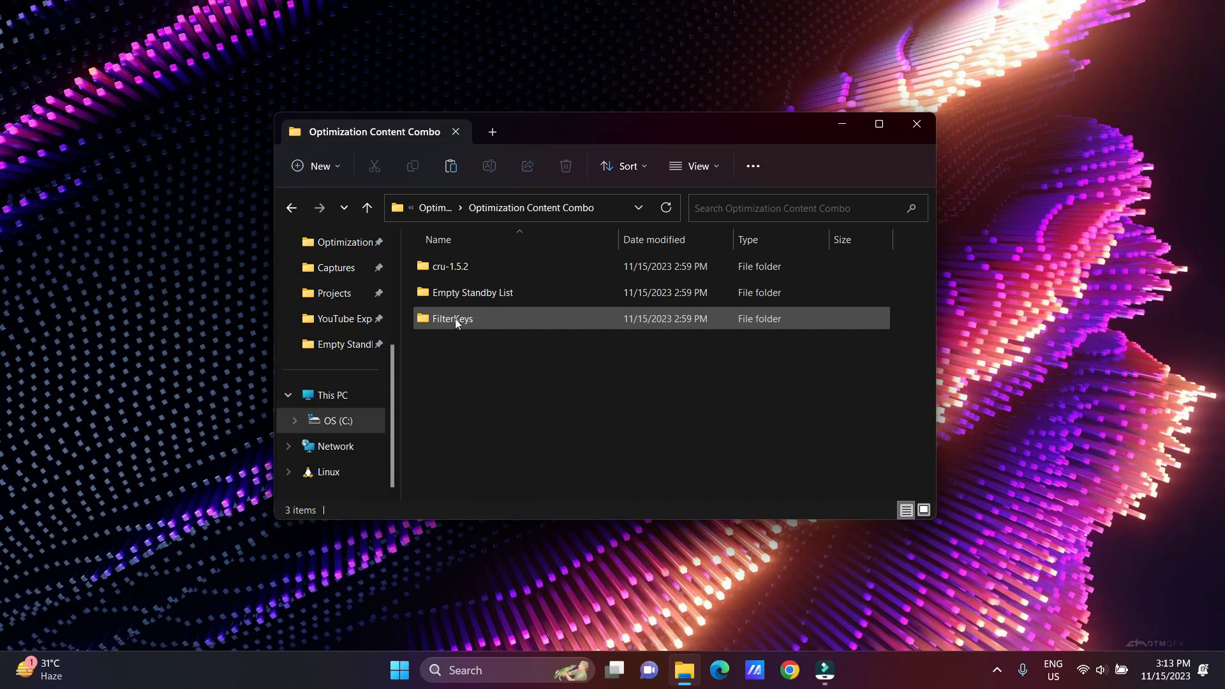
double_click(493, 318)
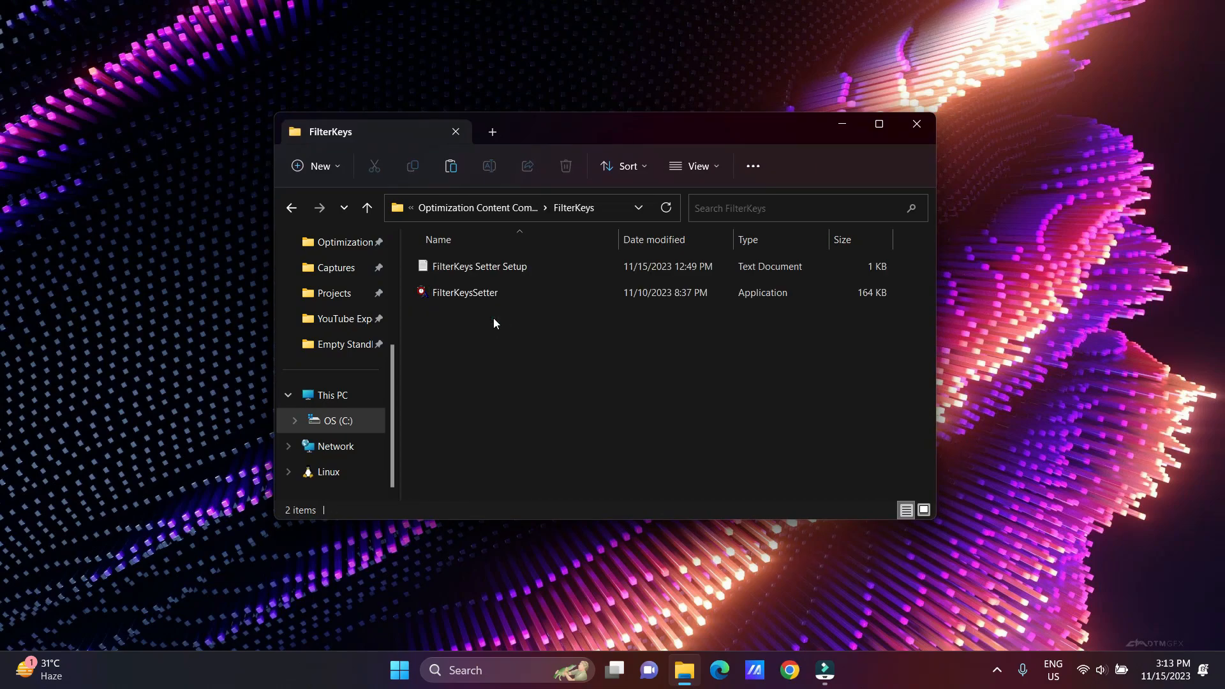
double_click(527, 261)
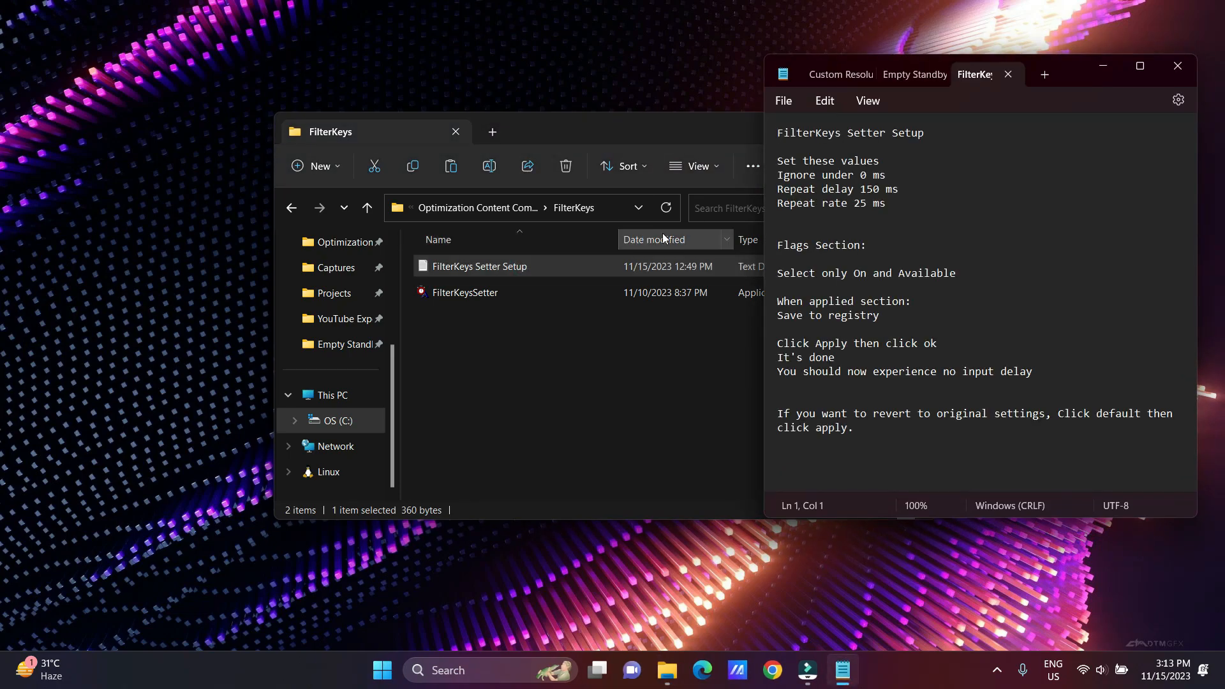
Run FilterKeysSetter from the FilterKeys folder as administrator
right_click(500, 292)
left_click(480, 291)
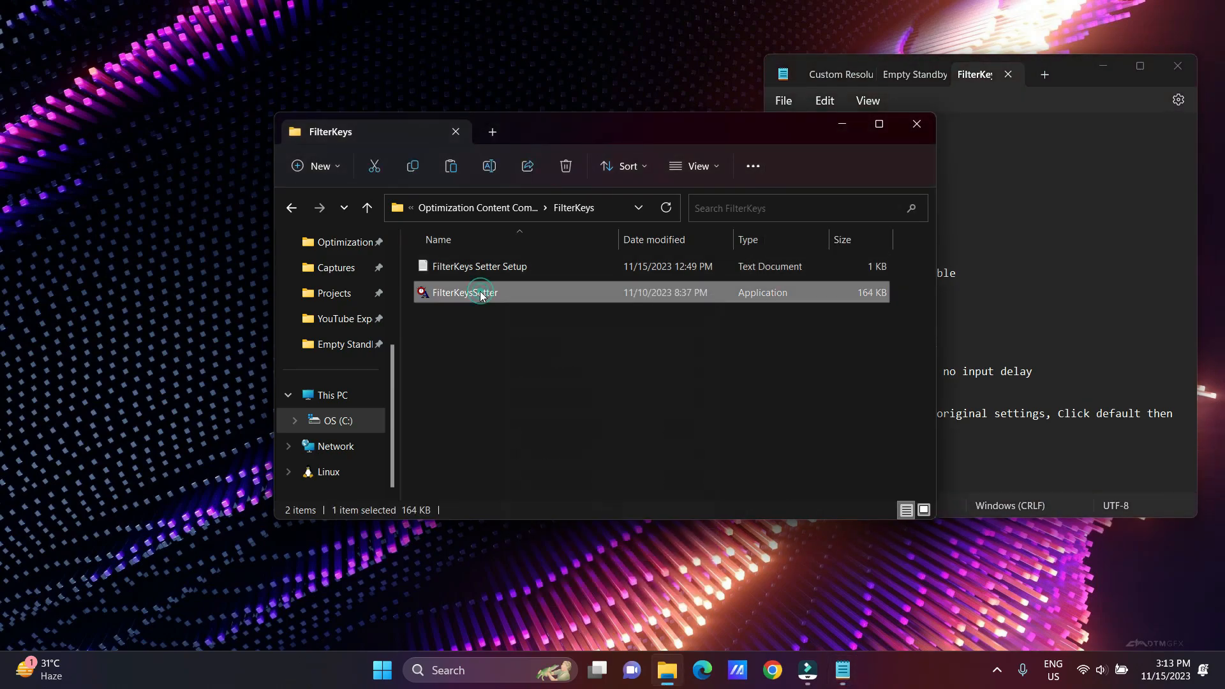
right_click(481, 291)
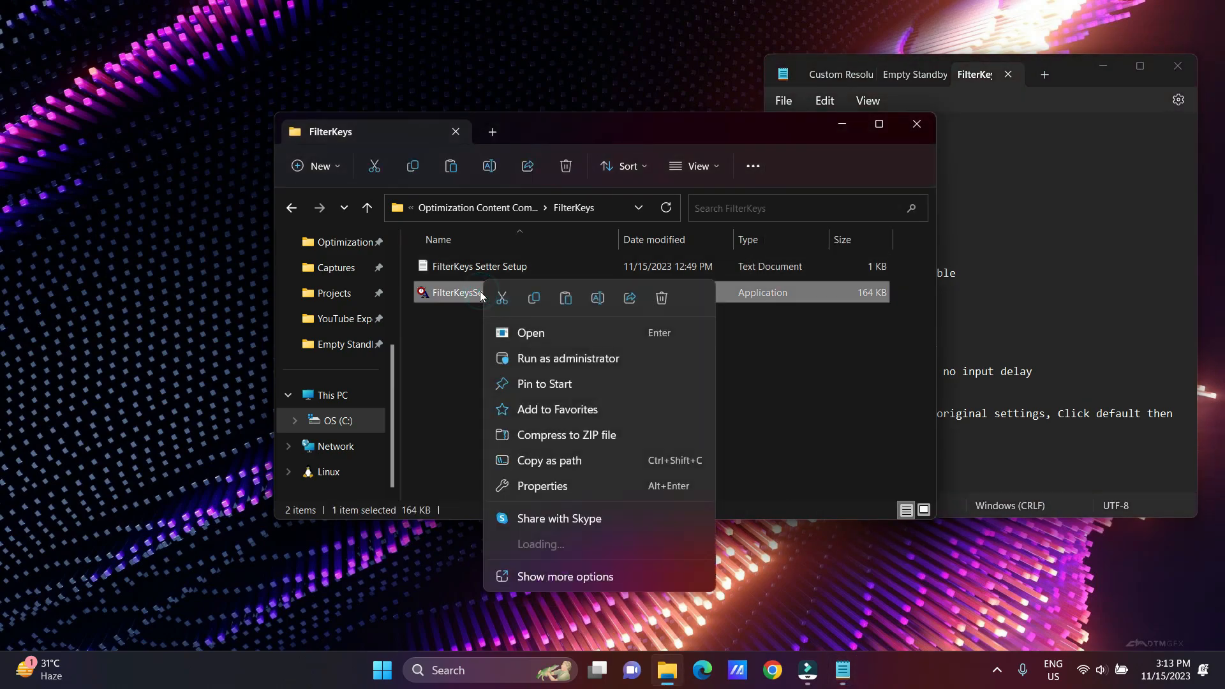
left_click(528, 358)
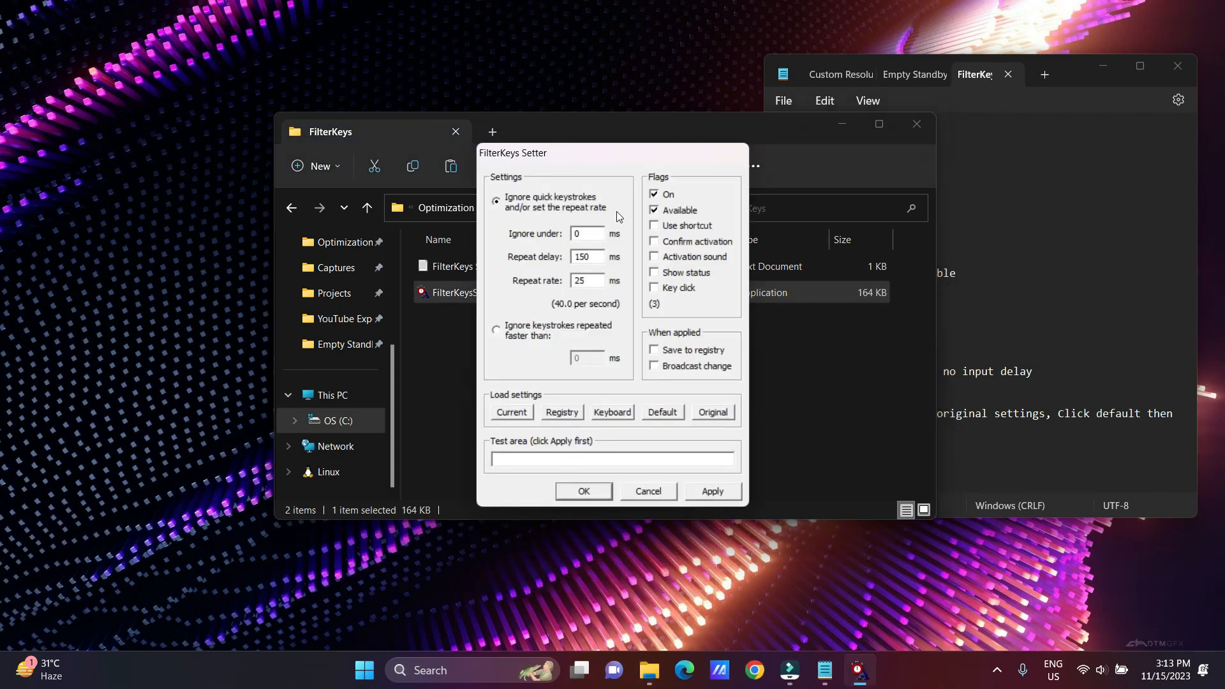
Rearrange the folder window and the FilterKeys Setter dialog so that the setup notes stay readable beside them
left_click_drag(645, 131, 478, 117)
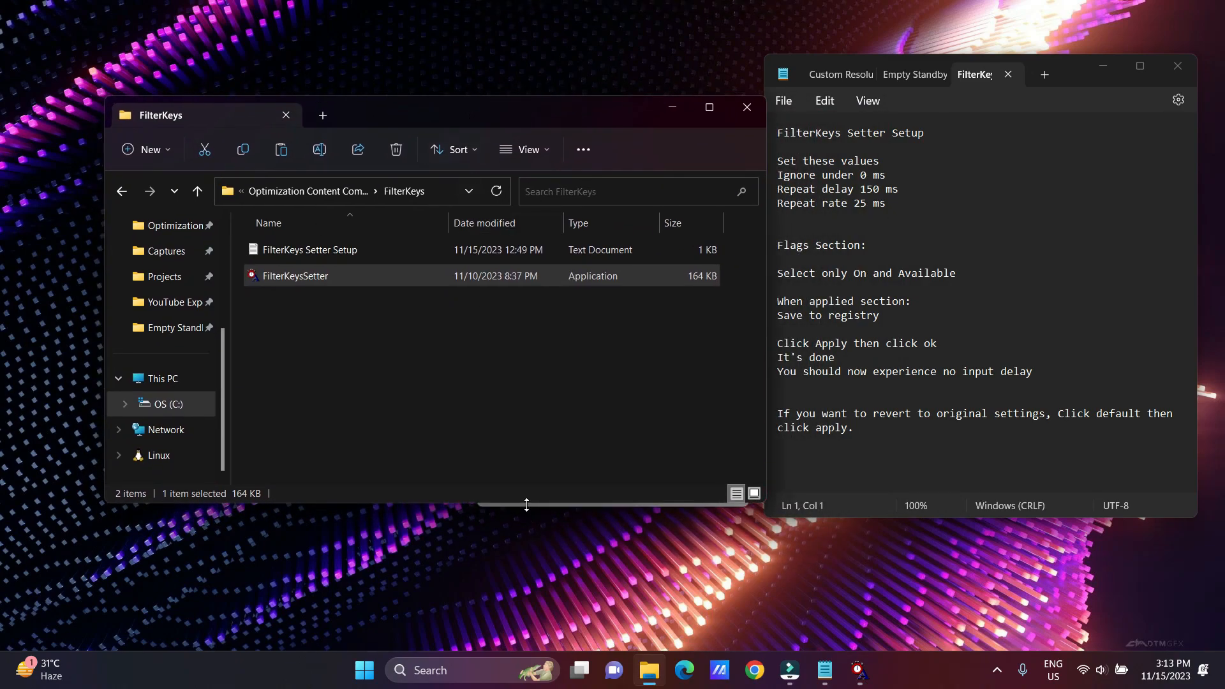
left_click_drag(546, 114, 540, 96)
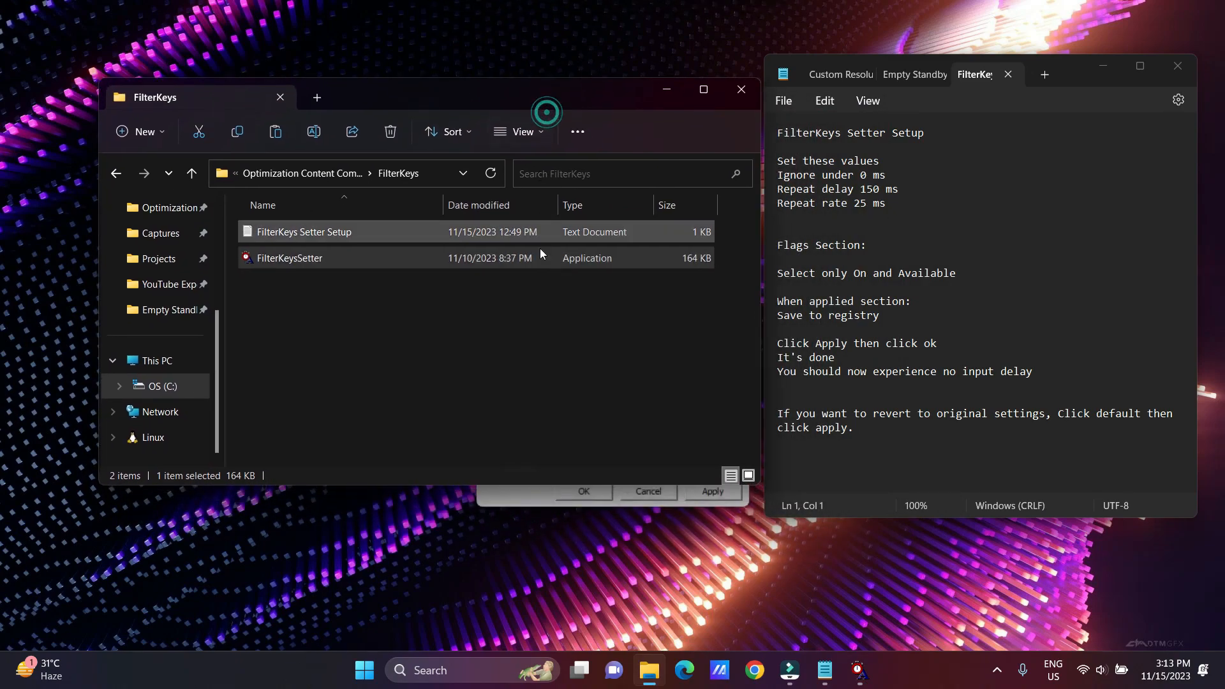
left_click(500, 504)
left_click_drag(540, 154, 522, 115)
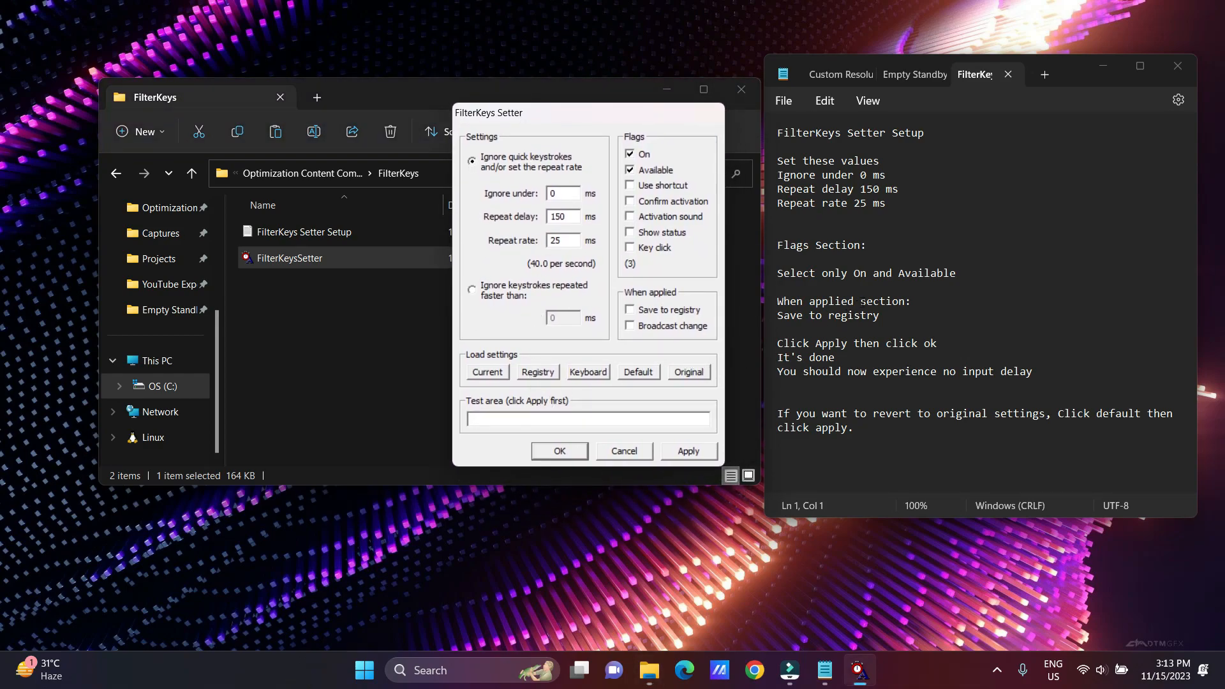
Load the default FilterKeys settings and set Ignore under to 0 ms
left_click(640, 373)
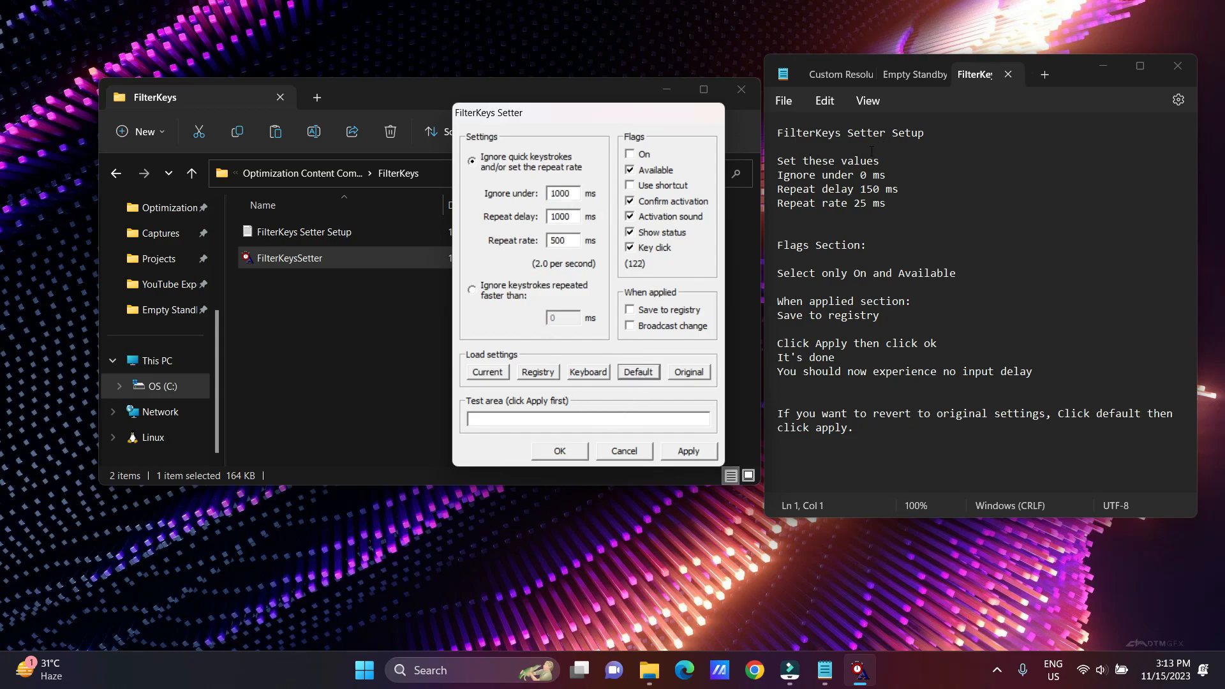
left_click(570, 194)
key("BackSpace")
key("BackSpace")
key("BackSpace")
key("BackSpace")
type("0")
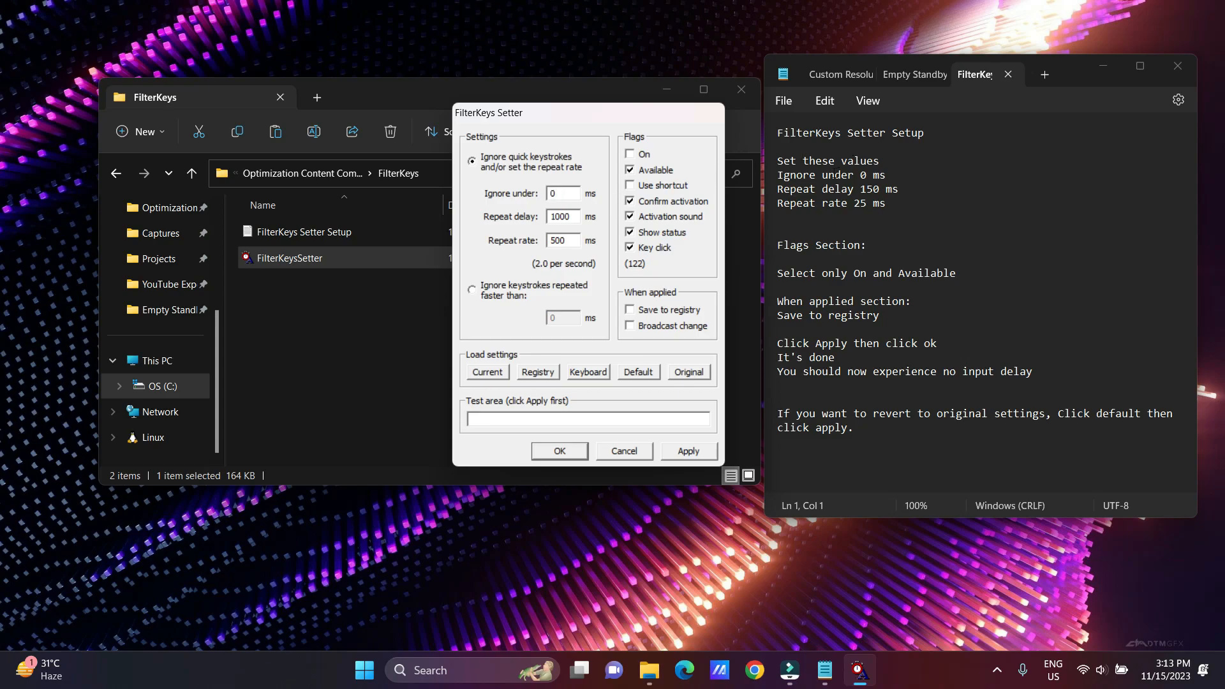
Set the repeat delay to 150 ms and the repeat rate to 25 ms
left_click(574, 216)
key("BackSpace")
key("BackSpace")
key("BackSpace")
key("BackSpace")
type("150")
left_click(571, 240)
key("BackSpace")
key("BackSpace")
key("BackSpace")
type("25")
Clear the Available, Confirm activation, Activation sound, Show status and Key click flags
left_click(630, 170)
left_click(631, 201)
left_click(630, 216)
left_click(630, 232)
left_click(630, 247)
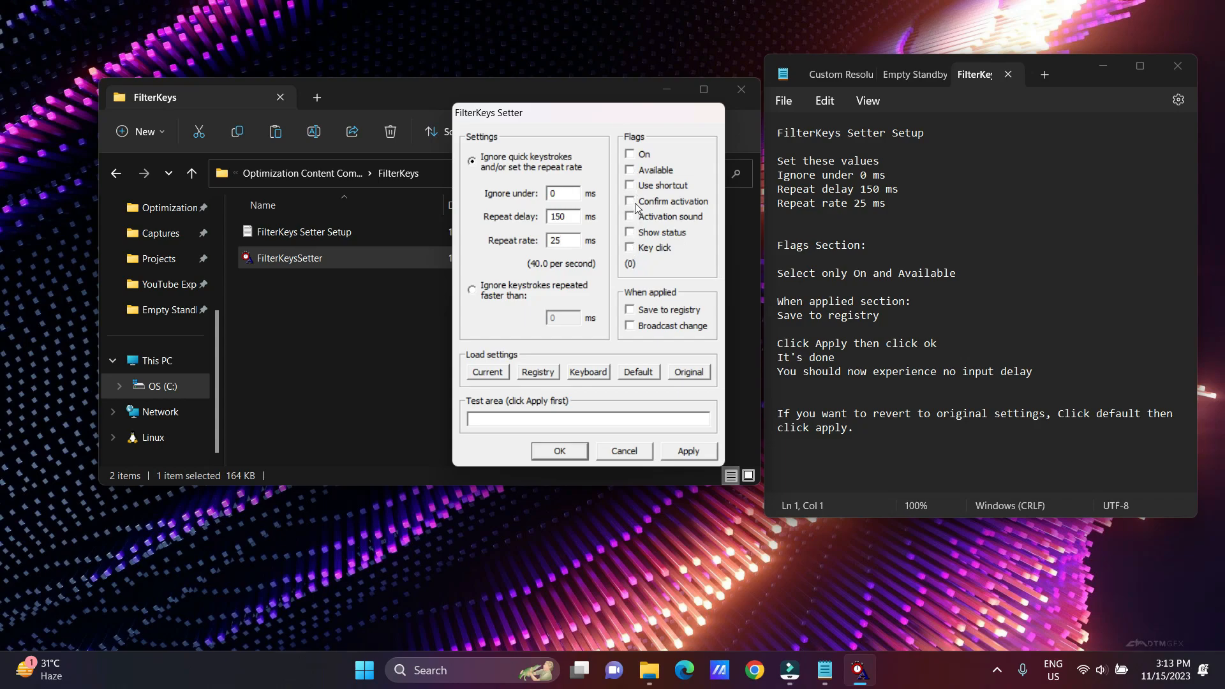
Enable the On flag, apply the FilterKeys settings and close the dialog with them accepted
left_click(630, 155)
left_click(693, 450)
left_click(557, 450)
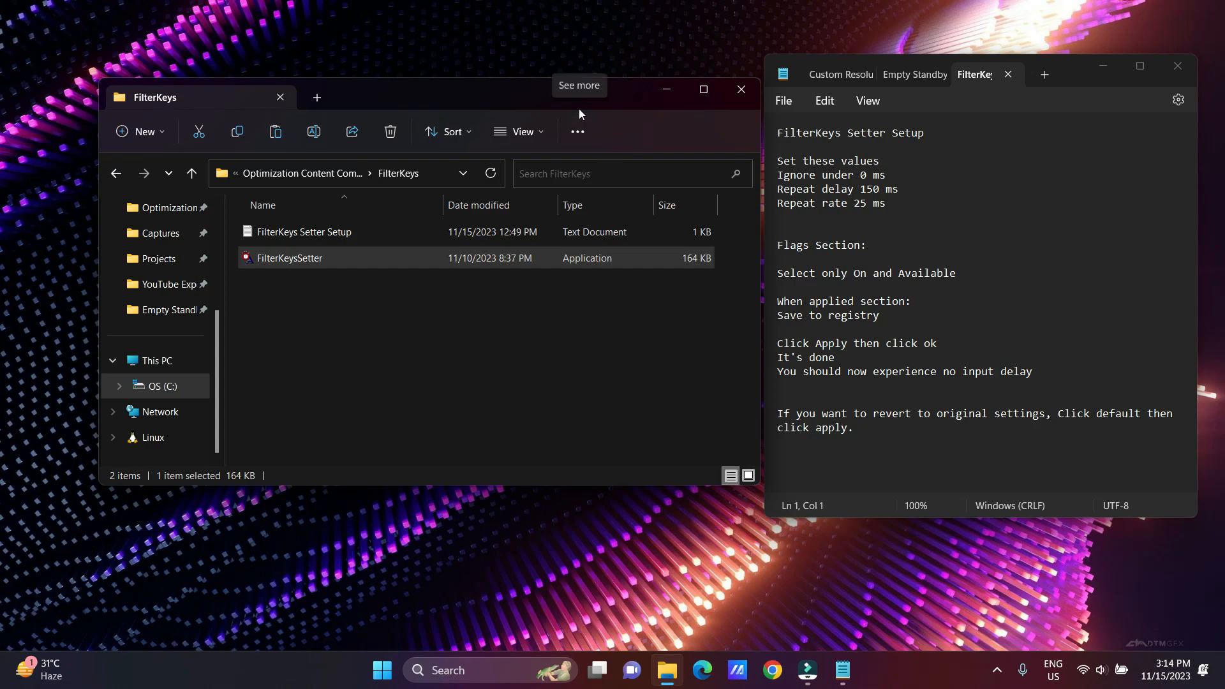
Return to the Optimization Content Combo folder, and close the folder window and the setup notes
left_click(306, 176)
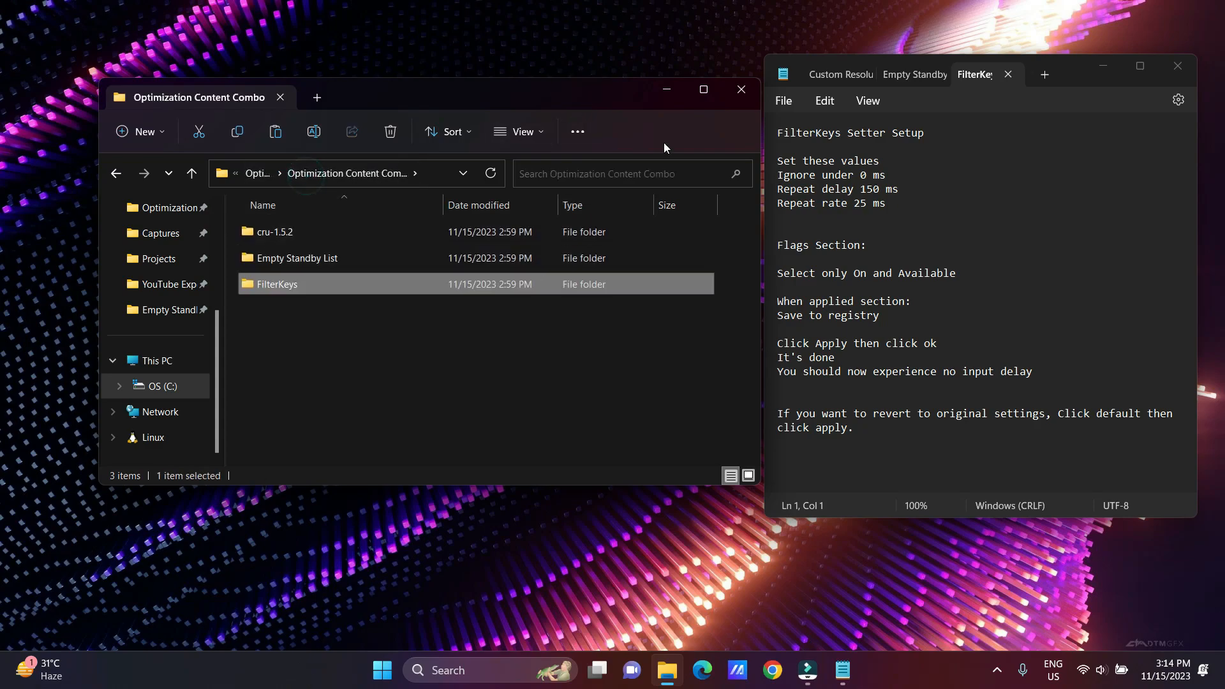
left_click(739, 92)
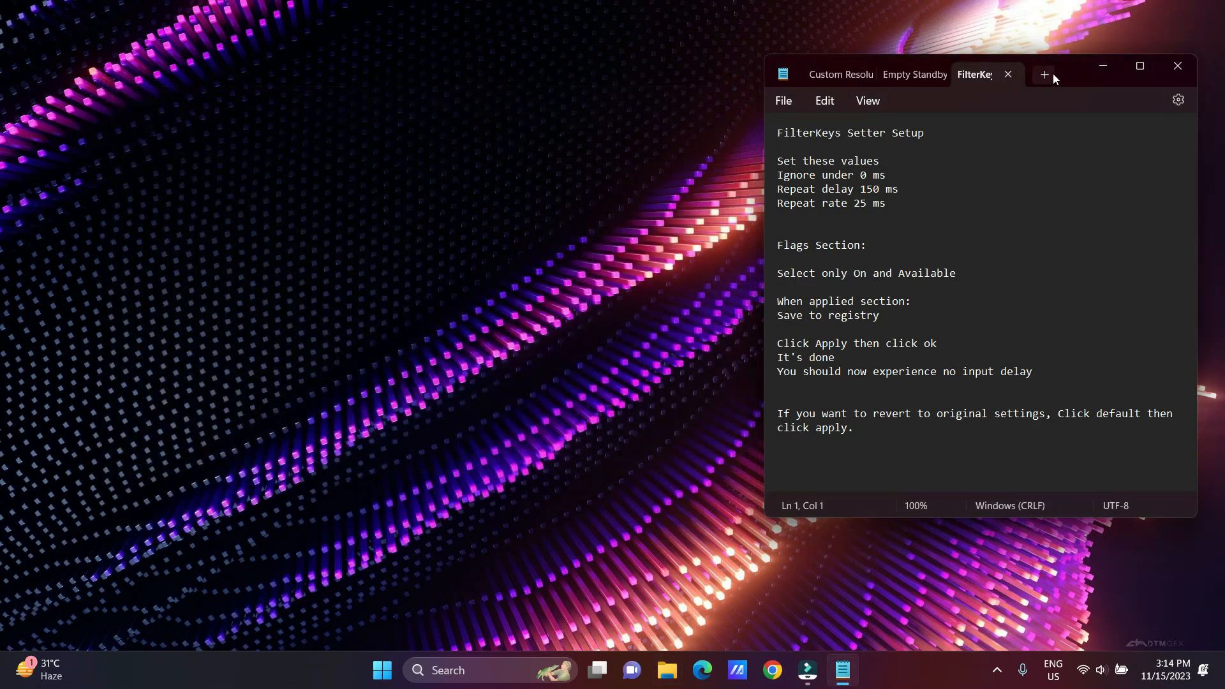
left_click(1177, 67)
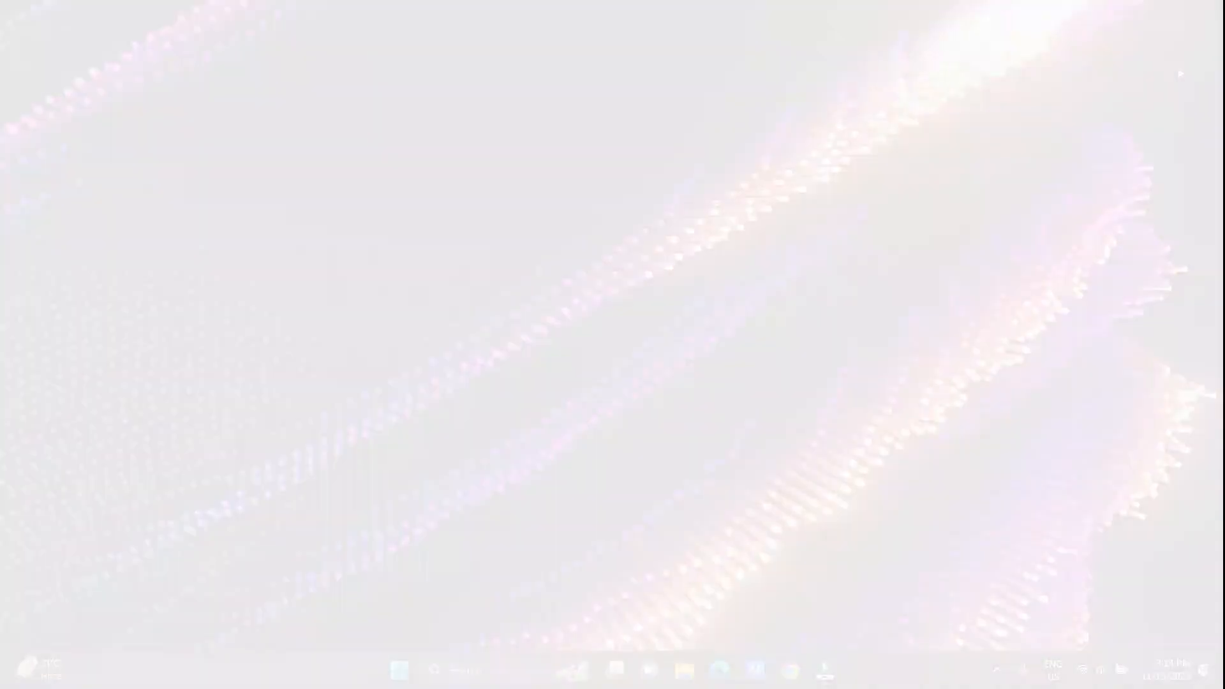